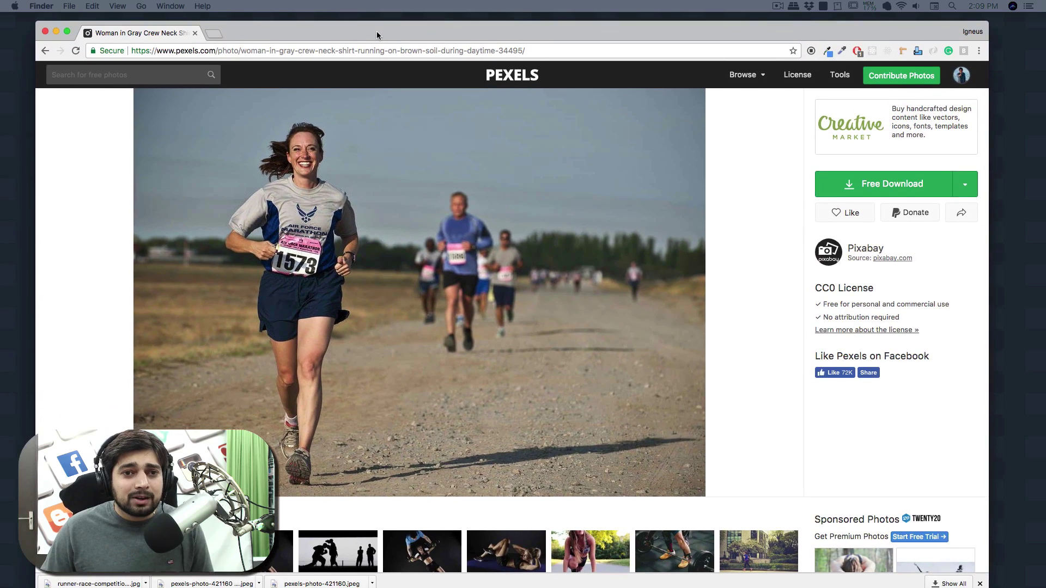
# Review the downloaded runner photo full-size in Quick Look, then close the preview.
pyautogui.click(378, 31)
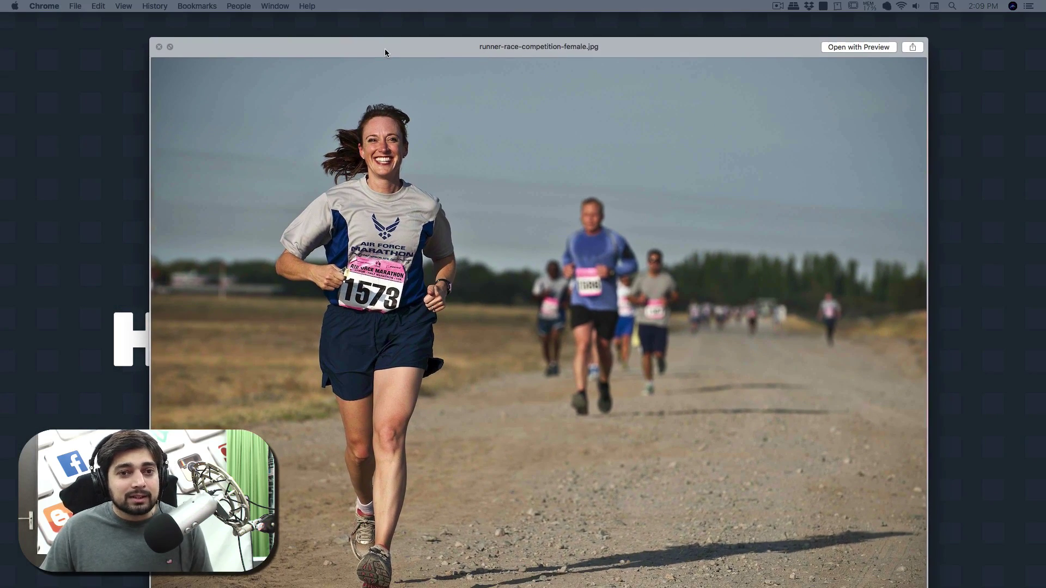
pyautogui.click(159, 48)
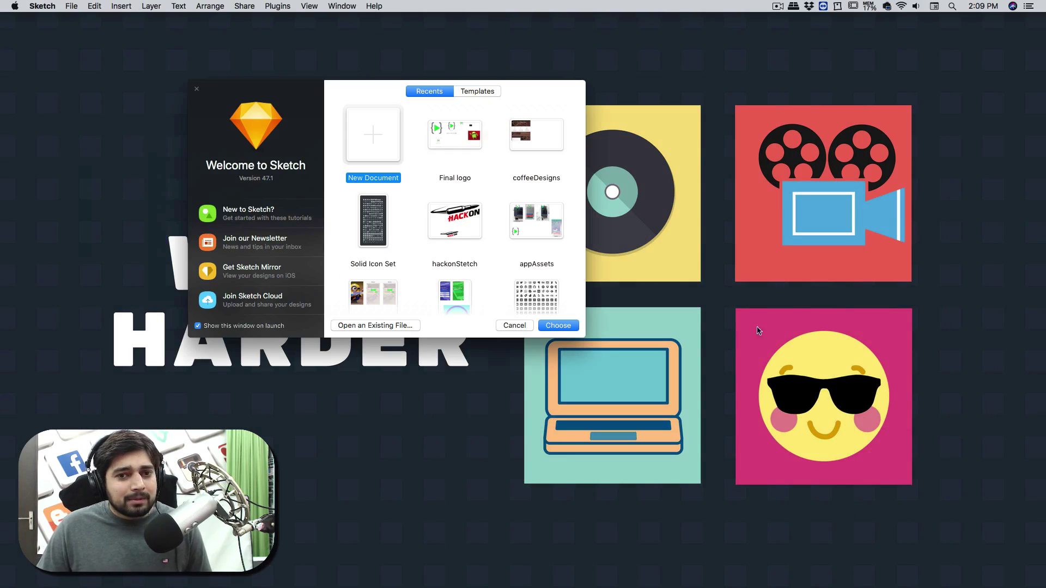
# Start a blank document and add a 375 × 812 iPhone X artboard from the presets.
pyautogui.click(558, 325)
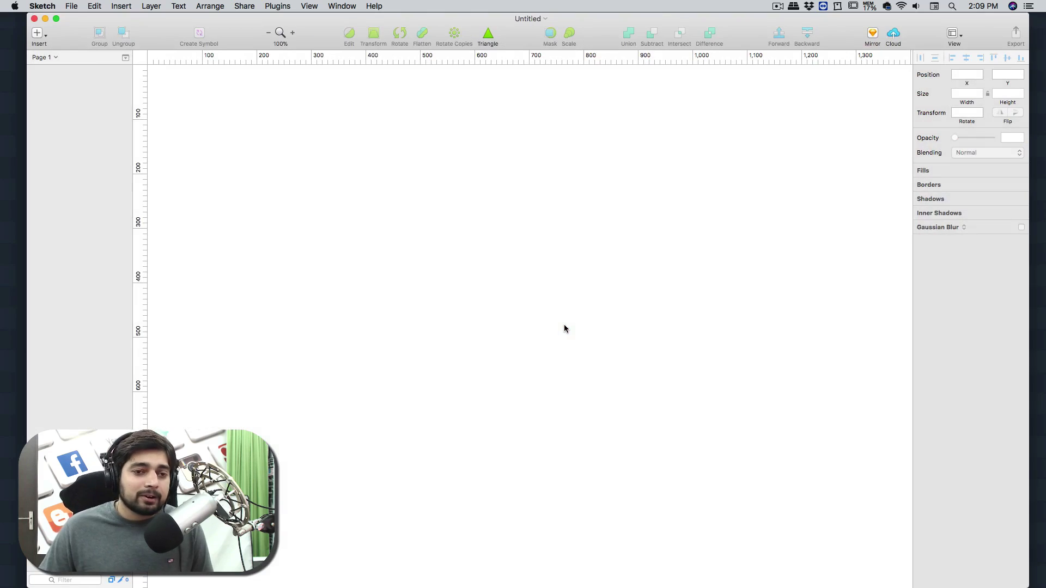
pyautogui.press('a')
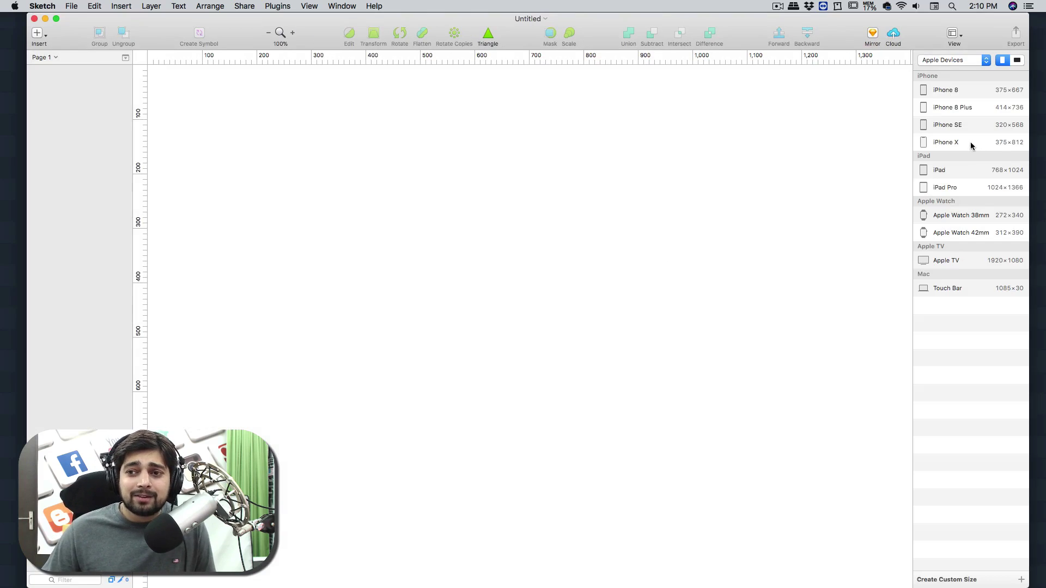
pyautogui.click(945, 142)
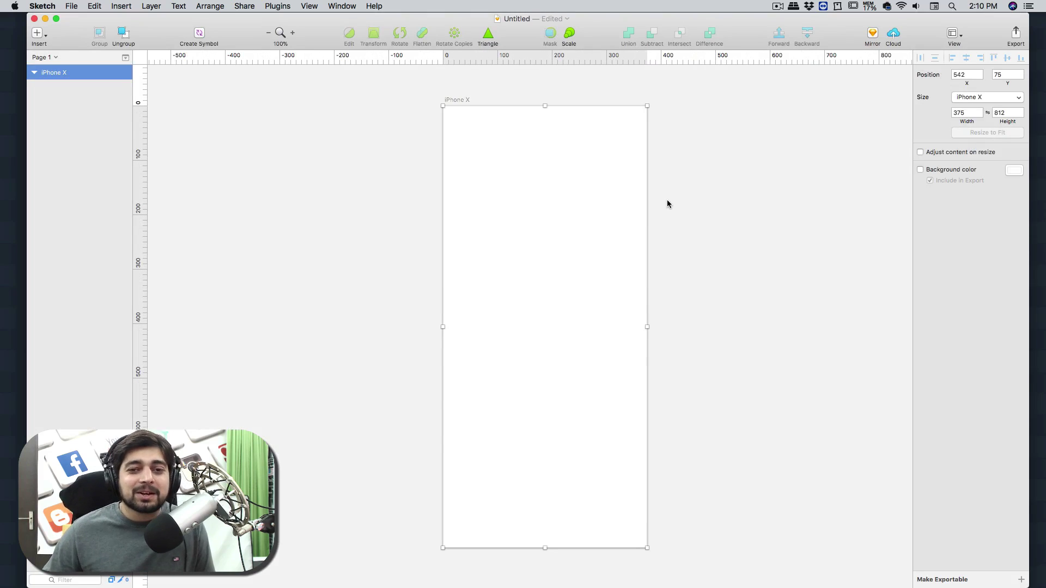
pyautogui.hscroll(3, 693, 217)
pyautogui.click(694, 217)
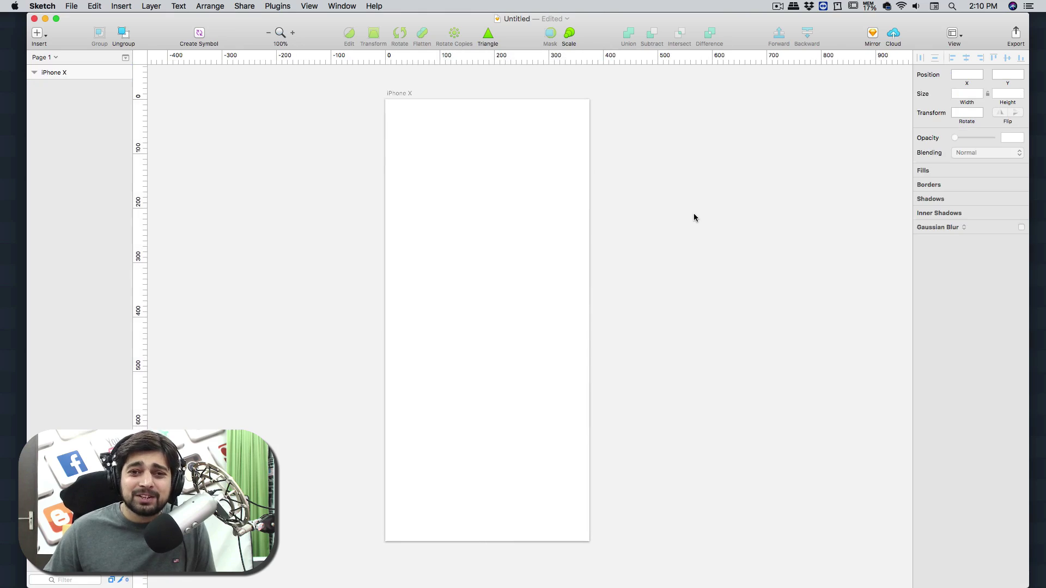
pyautogui.click(536, 210)
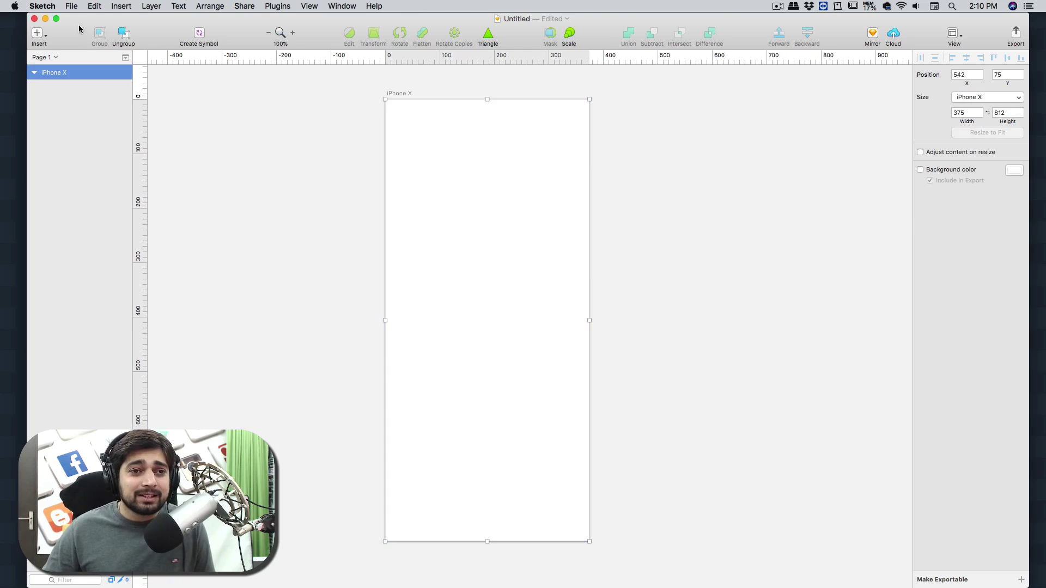
# Insert the iOS UI Design iPhone X Frame symbol onto the artboard.
pyautogui.click(122, 8)
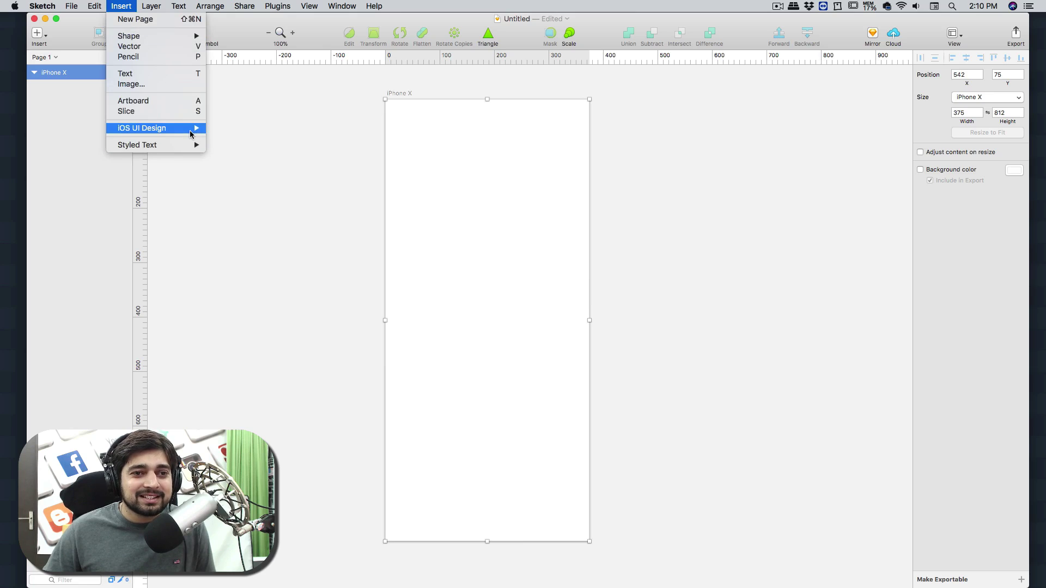
pyautogui.moveTo(192, 133)
pyautogui.moveTo(289, 269)
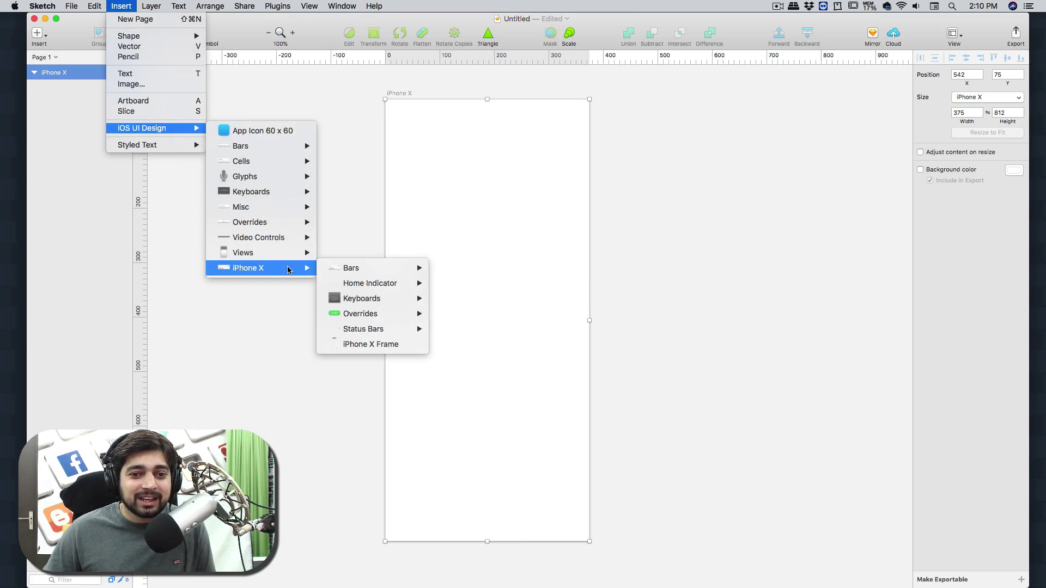
pyautogui.moveTo(369, 276)
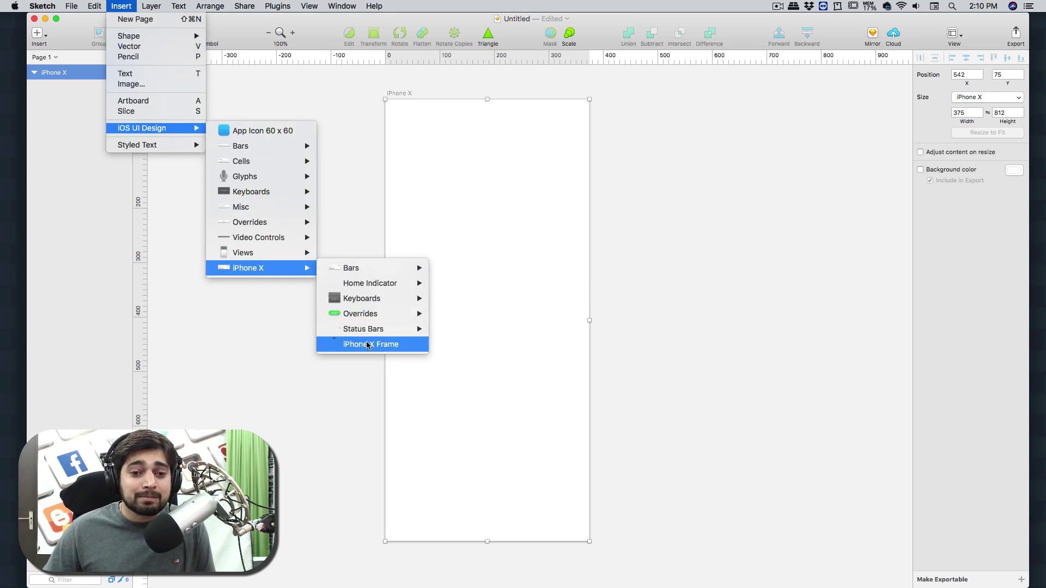
pyautogui.click(391, 344)
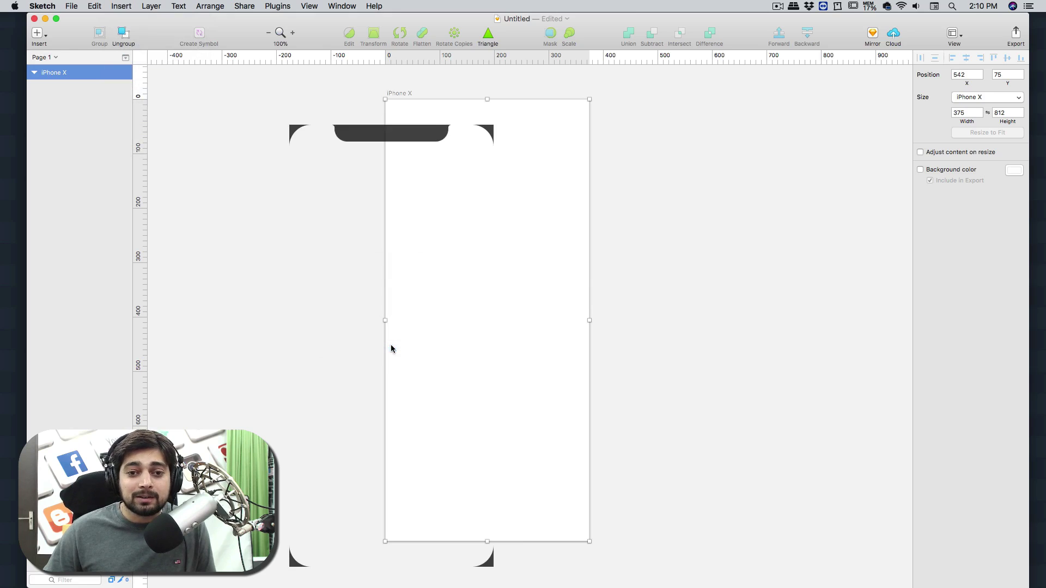
pyautogui.click(479, 326)
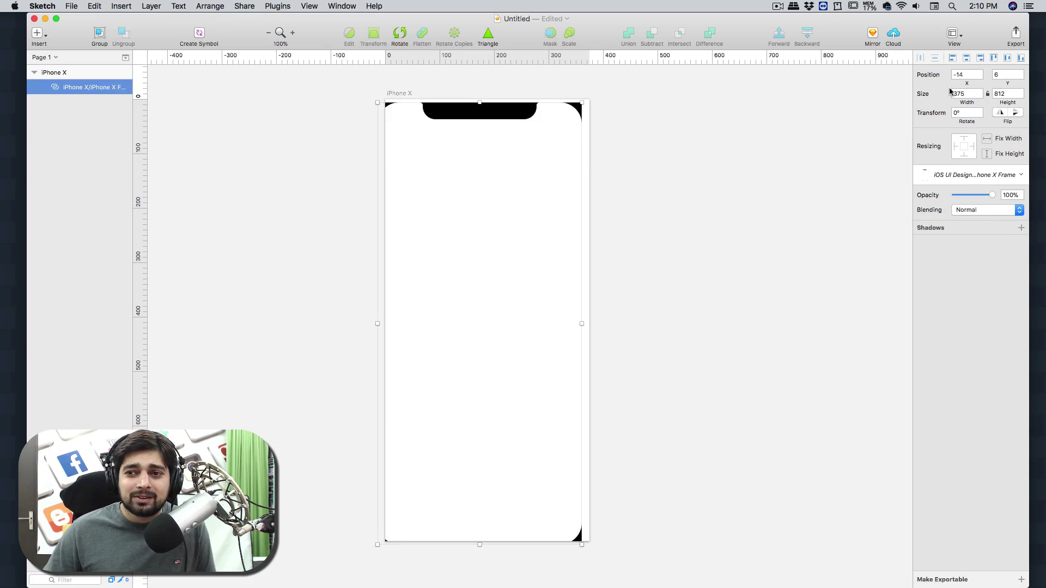
# Position the iPhone X Frame at X 0, Y 0.
pyautogui.click(961, 75)
pyautogui.write('0')
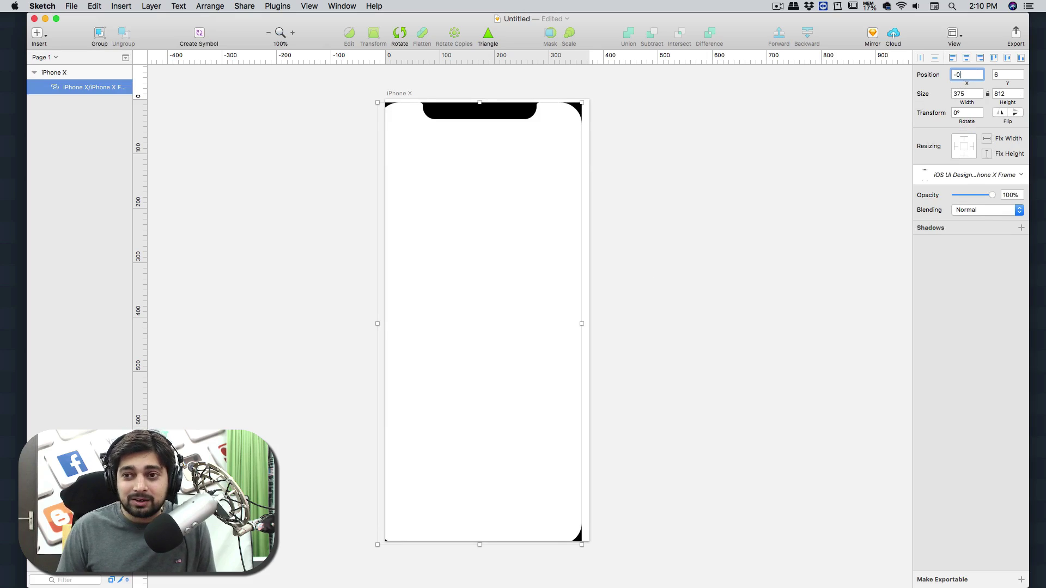
pyautogui.press('Tab')
pyautogui.write('0')
pyautogui.press('Return')
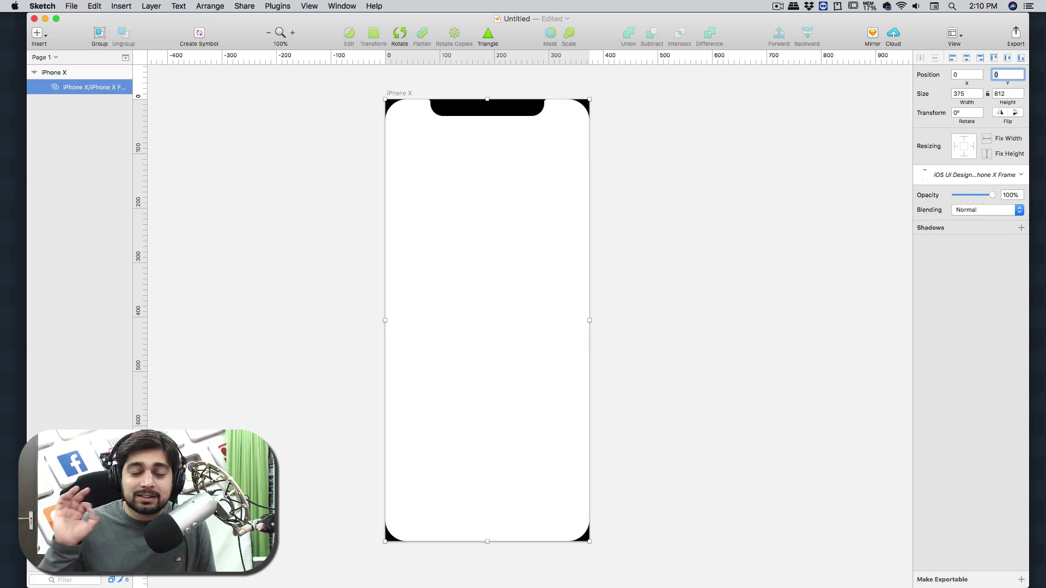
pyautogui.click(698, 180)
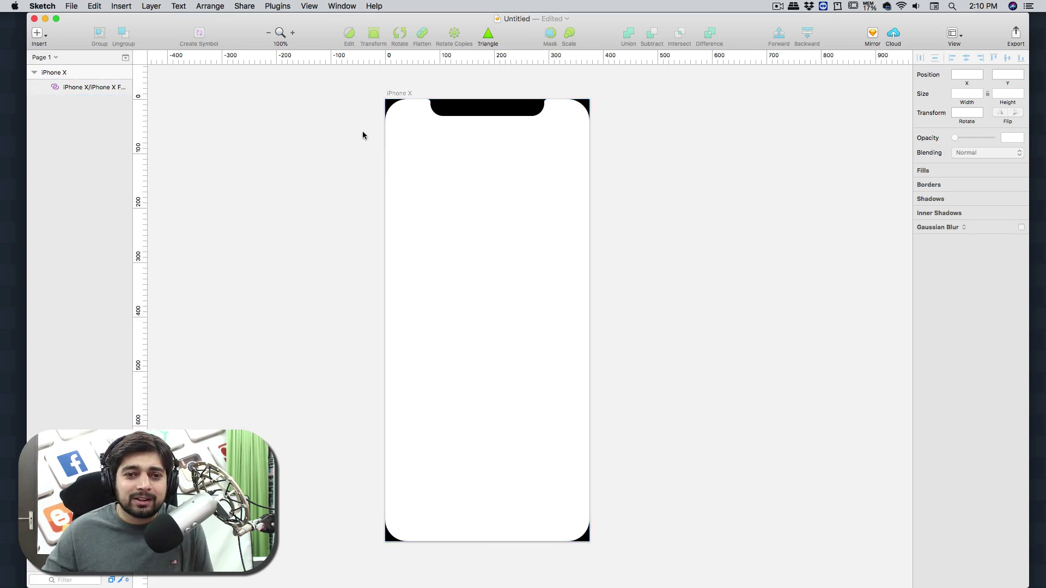
# Drag the runner photo onto the canvas and scale it down toward phone-screen size.
pyautogui.click(394, 126)
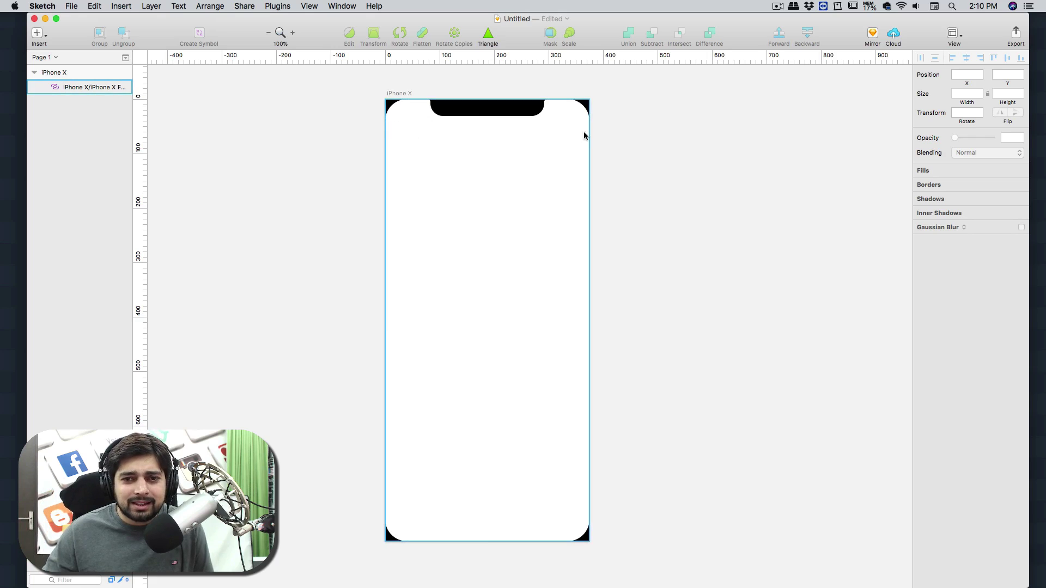
pyautogui.click(626, 139)
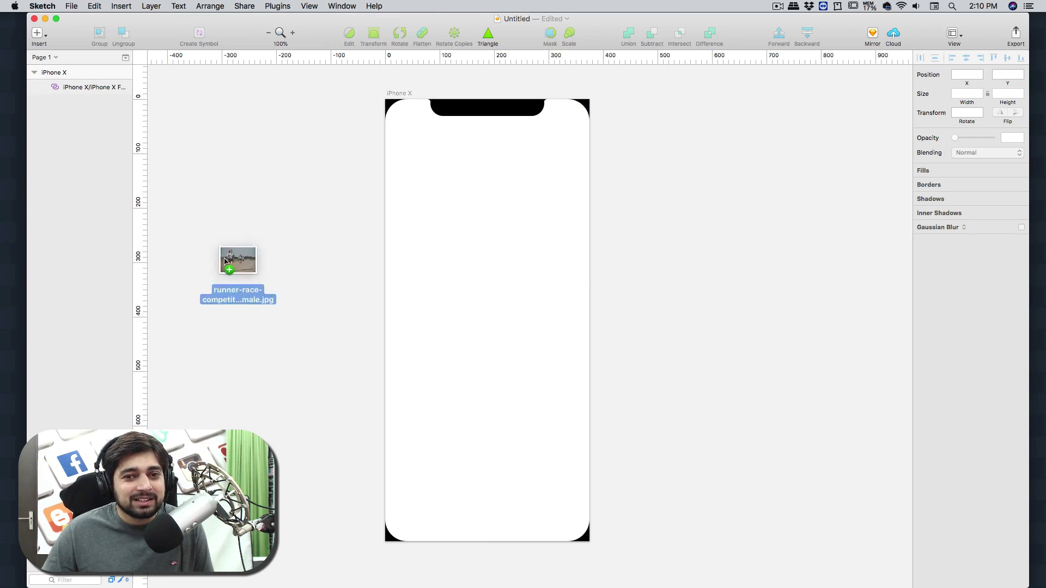
pyautogui.moveTo(233, 262); pyautogui.dragTo(525, 289)
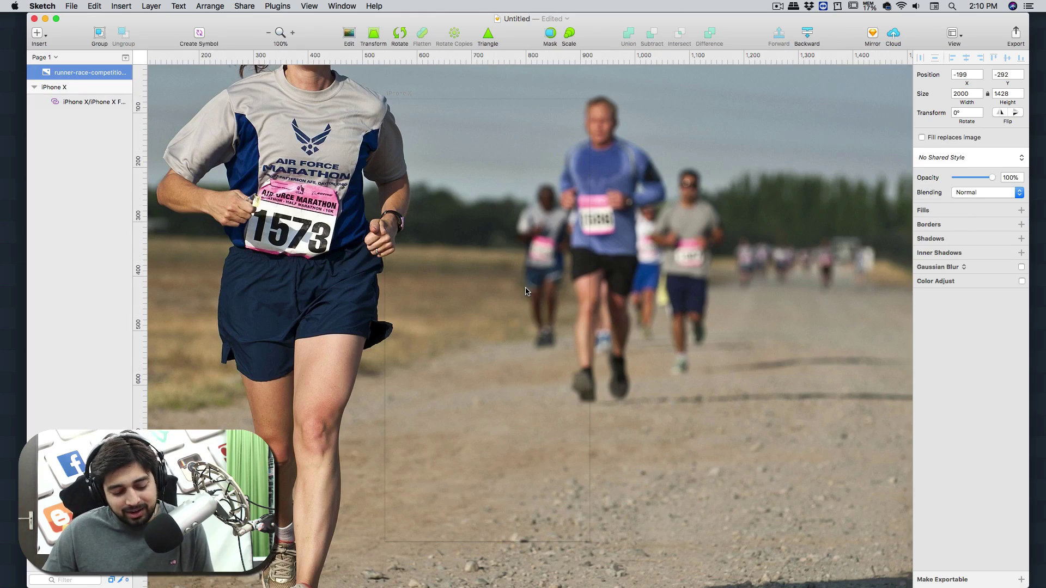
pyautogui.press('super+1')
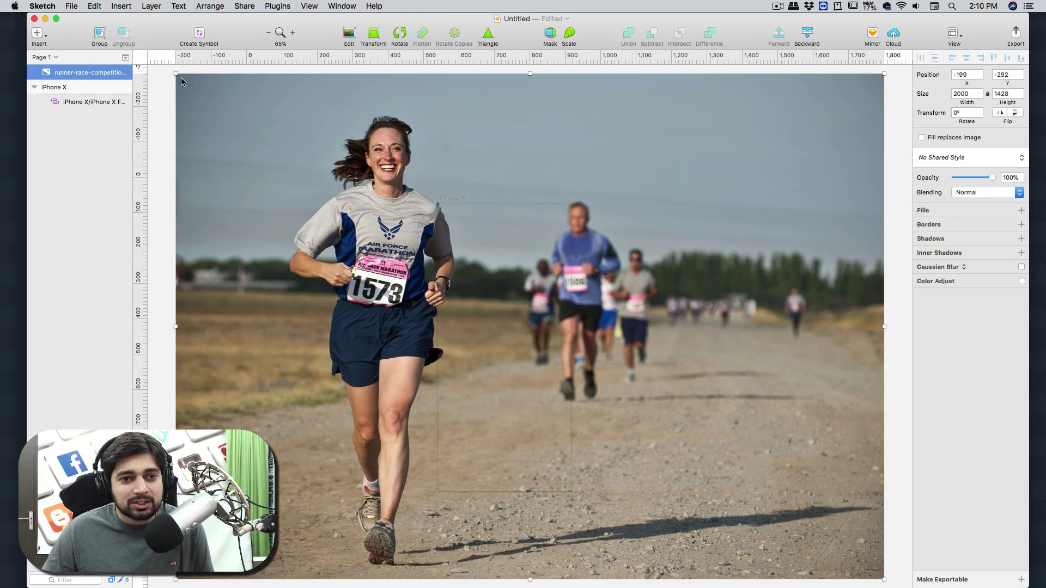
pyautogui.moveTo(176, 75); pyautogui.dragTo(330, 208)
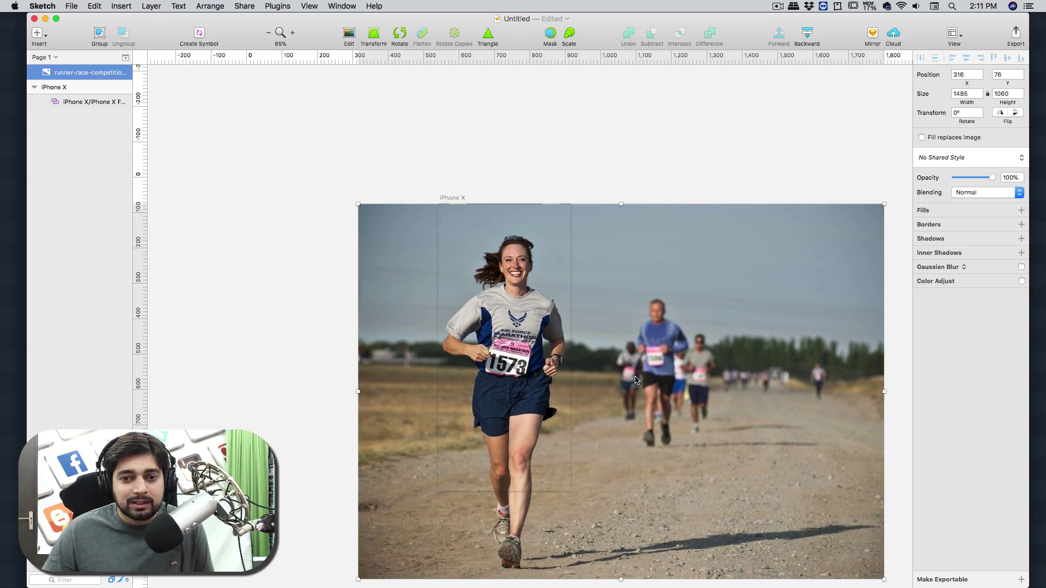
pyautogui.moveTo(605, 374); pyautogui.dragTo(604, 353)
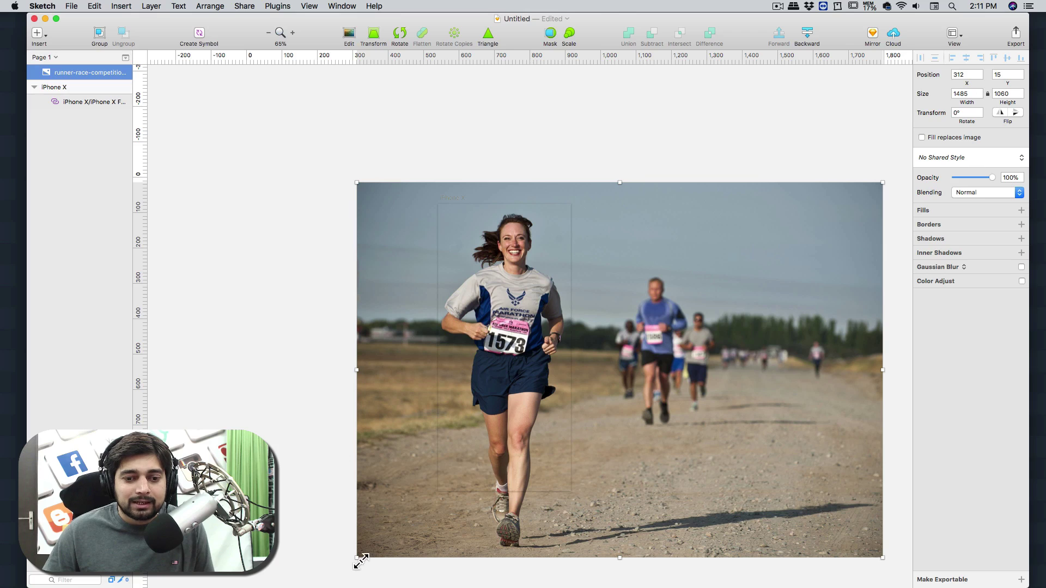
pyautogui.moveTo(356, 557); pyautogui.dragTo(401, 500)
# Fine-tune the photo's size and position, then nest it in the iPhone X artboard.
pyautogui.hotkey('shift', 'Left')
pyautogui.hotkey('shift', 'Left')
pyautogui.hotkey('shift', 'Left')
pyautogui.hotkey('shift', 'Left')
pyautogui.hotkey('shift', 'Left')
pyautogui.hotkey('shift', 'Left')
pyautogui.hotkey('shift', 'Left')
pyautogui.hotkey('shift', 'Left')
pyautogui.hotkey('shift', 'Left')
pyautogui.hotkey('shift', 'Left')
pyautogui.hotkey('shift', 'Left')
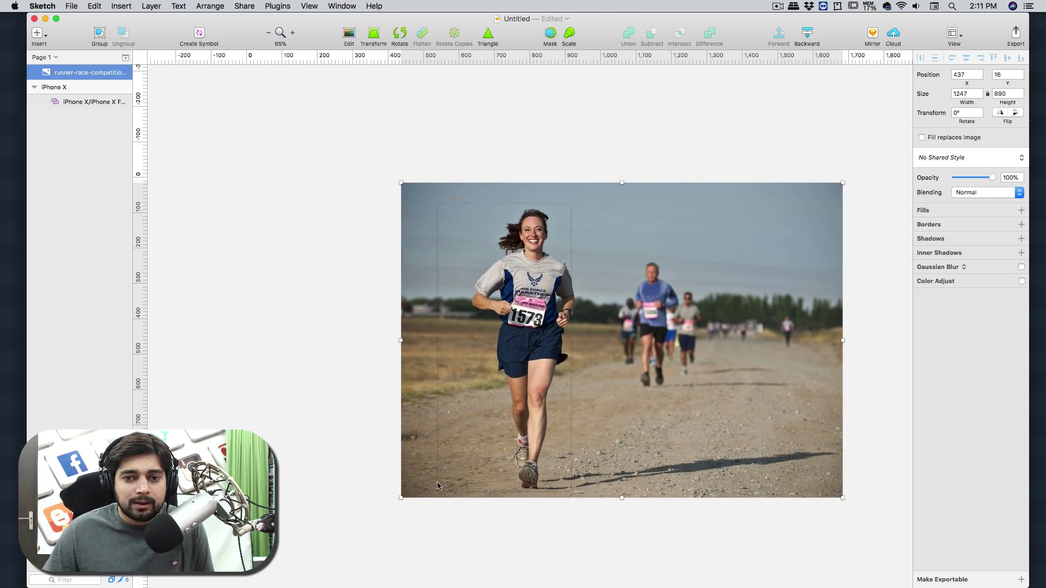
pyautogui.hotkey('shift', 'Left')
pyautogui.hotkey('shift', 'Left')
pyautogui.hotkey('shift', 'Left')
pyautogui.hotkey('shift', 'Left')
pyautogui.hotkey('shift', 'Left')
pyautogui.hotkey('shift', 'Left')
pyautogui.hotkey('shift', 'Left')
pyautogui.hotkey('shift', 'Left')
pyautogui.hotkey('shift', 'Right')
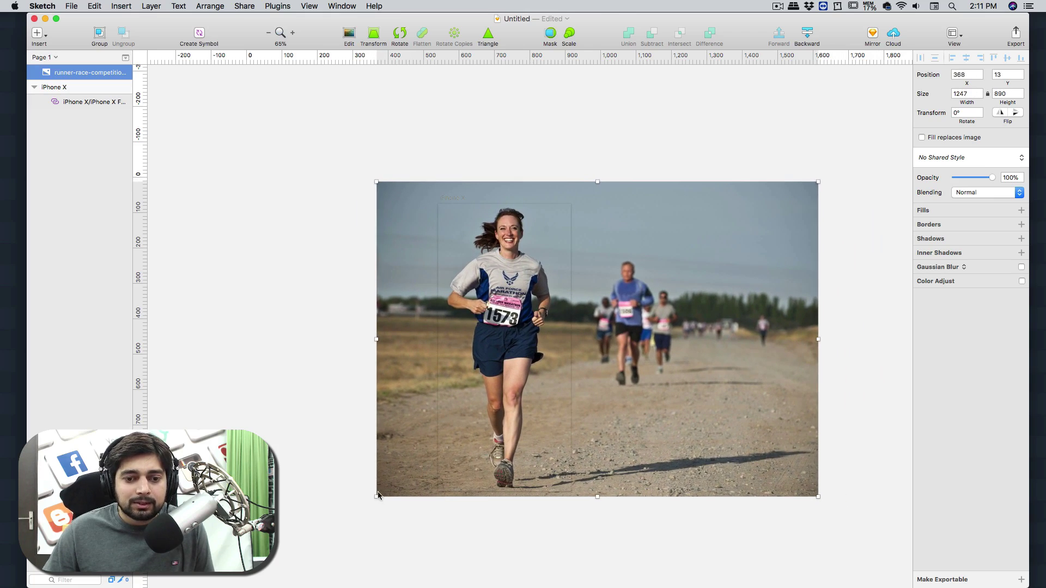
pyautogui.moveTo(380, 497); pyautogui.dragTo(400, 494)
pyautogui.moveTo(507, 448); pyautogui.dragTo(496, 458)
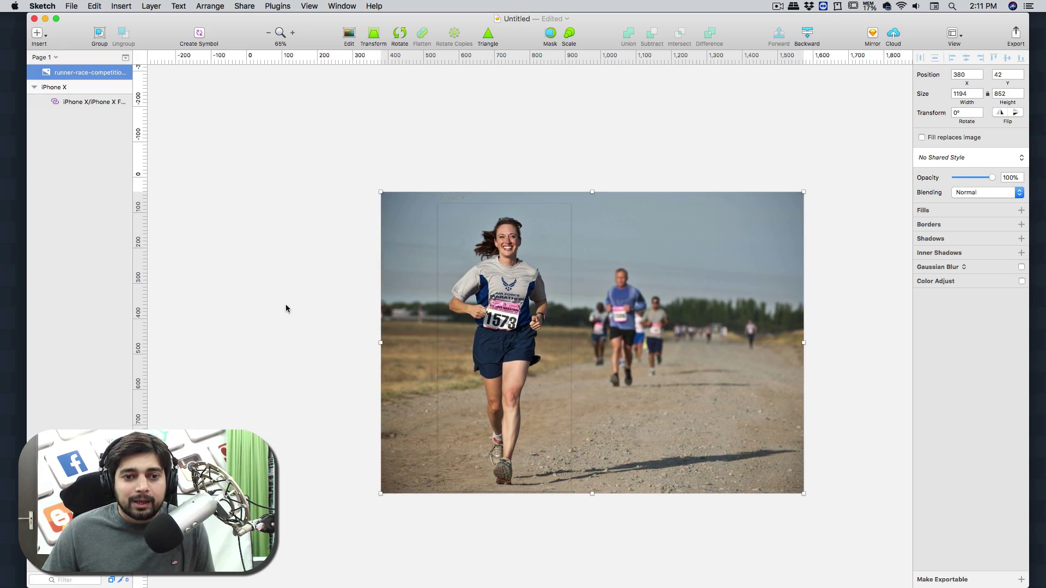
pyautogui.click(223, 147)
pyautogui.moveTo(75, 76); pyautogui.dragTo(83, 111)
pyautogui.click(257, 145)
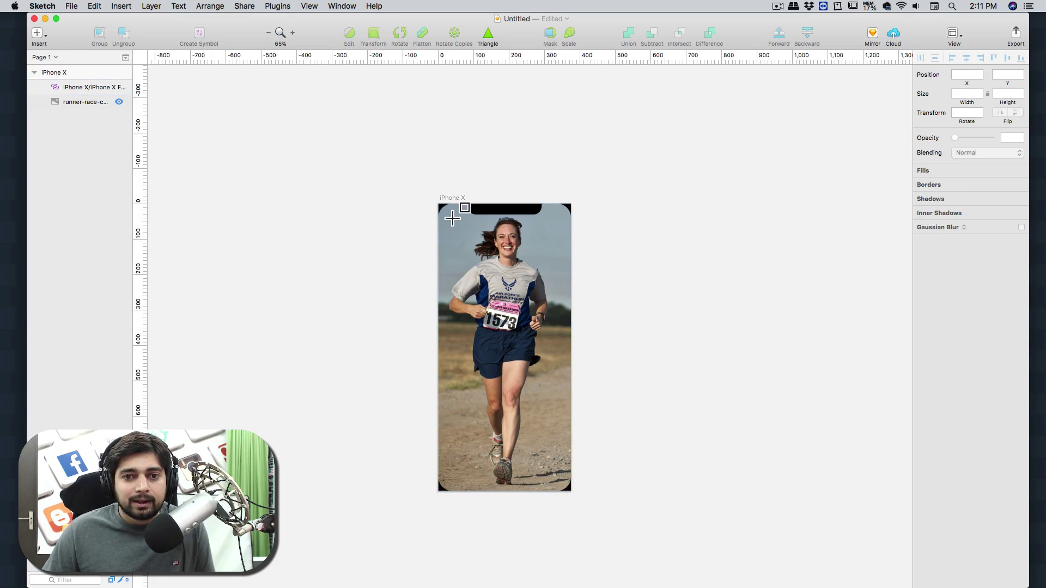
# Draw a borderless rectangle over the phone screen with a height of 812.
pyautogui.press('r')
pyautogui.moveTo(439, 204); pyautogui.dragTo(576, 499)
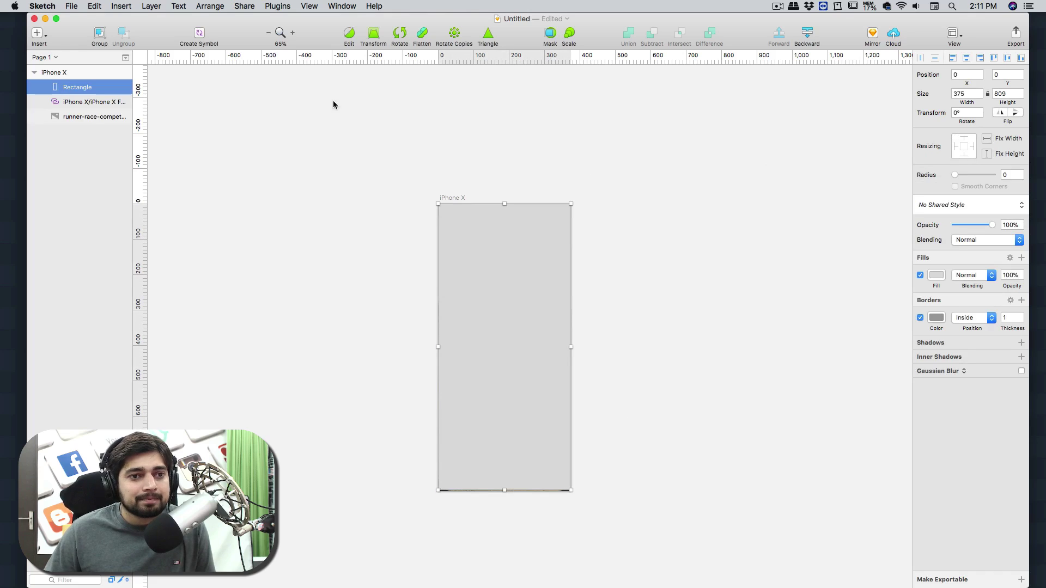
pyautogui.click(87, 73)
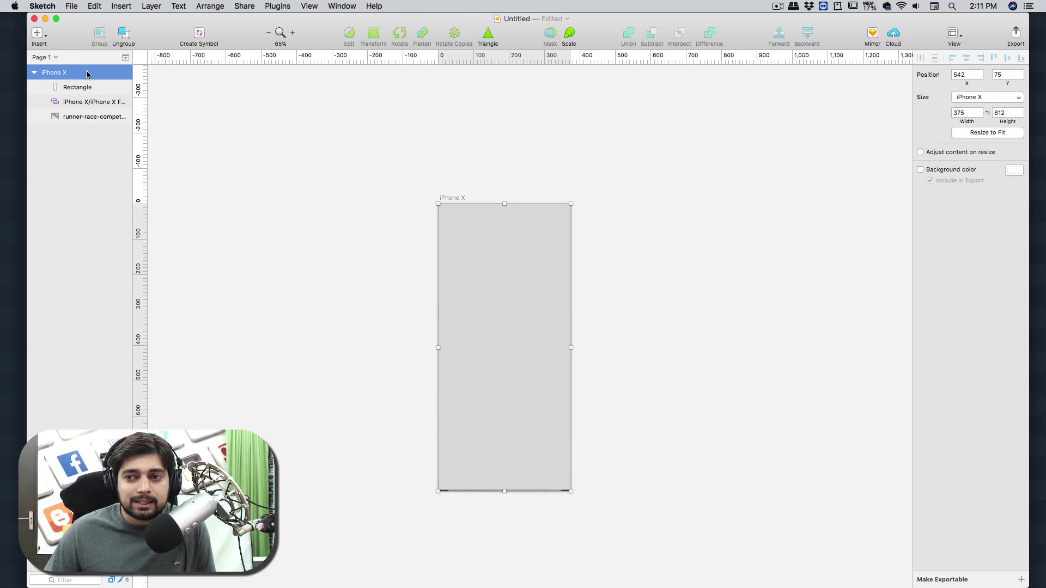
pyautogui.click(82, 87)
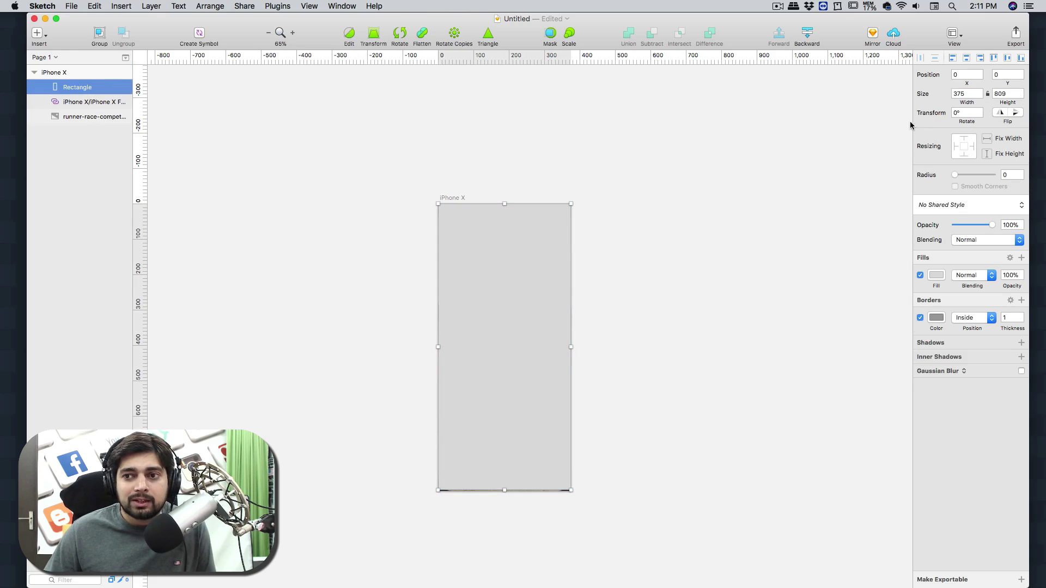
pyautogui.click(1005, 95)
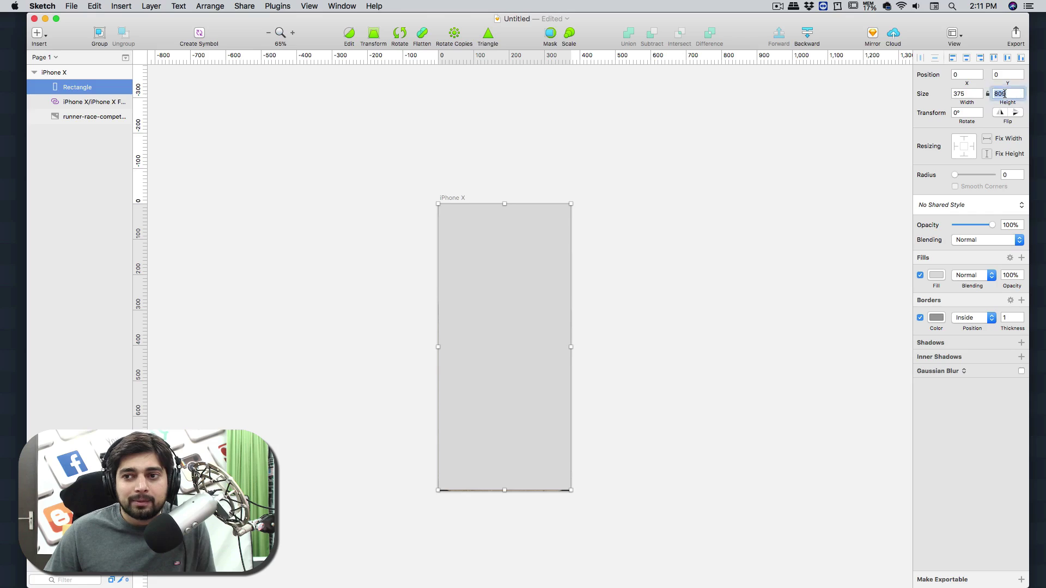
pyautogui.write('812')
pyautogui.press('Return')
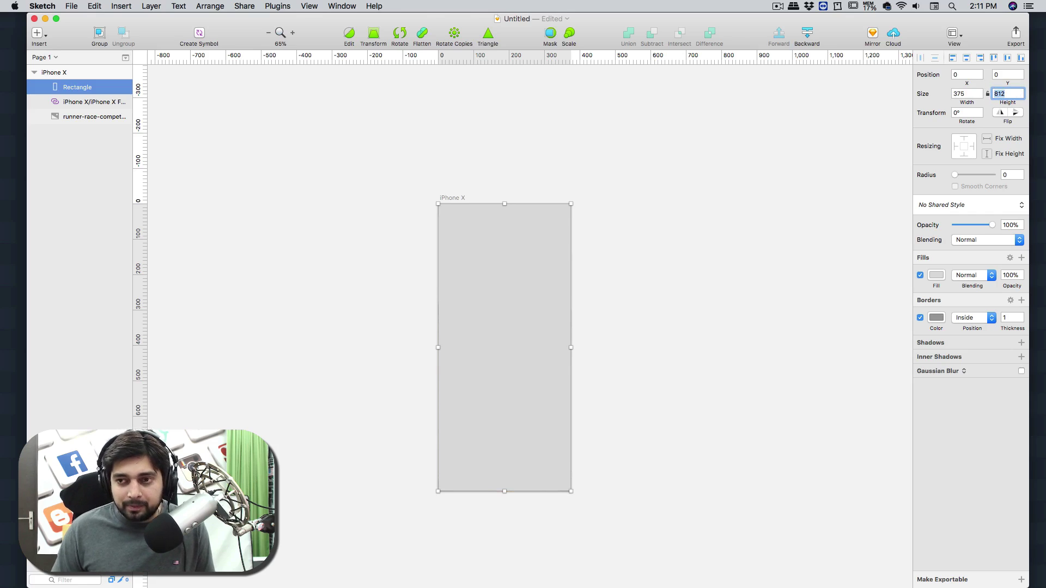
pyautogui.click(920, 318)
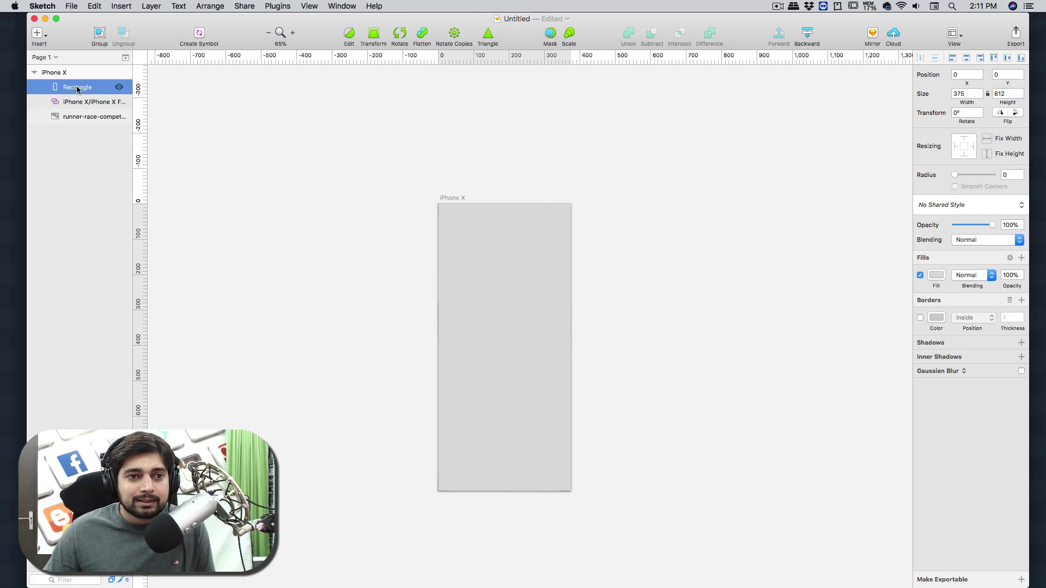
# Move the rectangle beneath the runner photo and use it to mask the photo.
pyautogui.moveTo(76, 93); pyautogui.dragTo(80, 108)
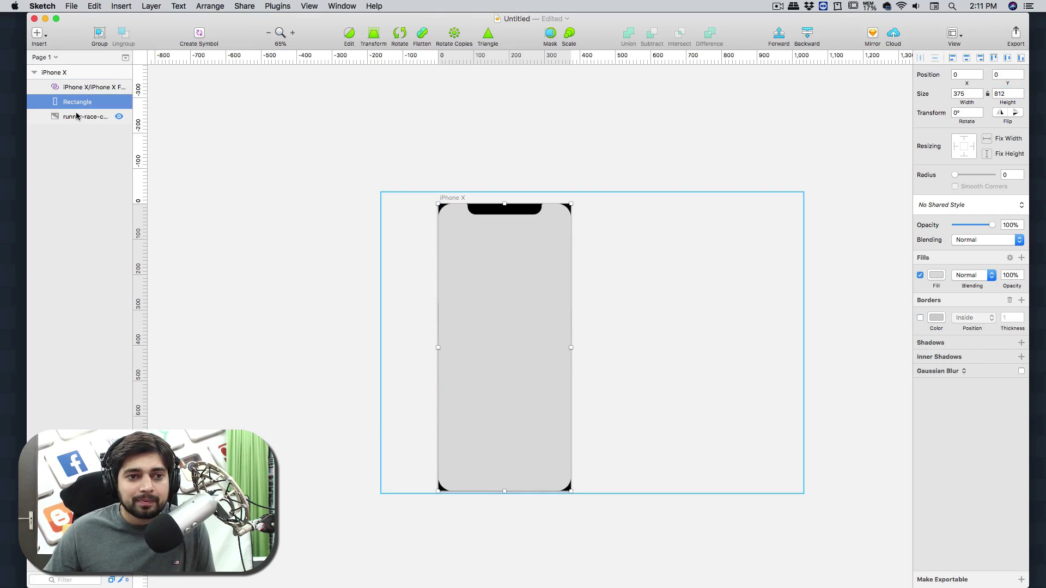
pyautogui.moveTo(78, 115); pyautogui.dragTo(83, 118)
pyautogui.keyDown('shift'); pyautogui.click(83, 103); pyautogui.keyUp('shift')
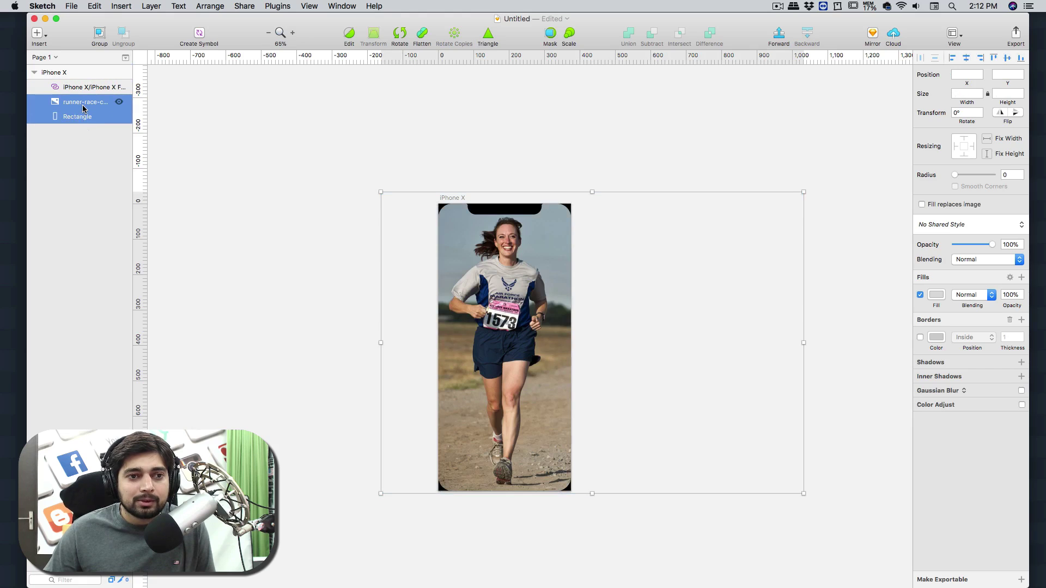
pyautogui.rightClick(83, 104)
pyautogui.click(125, 371)
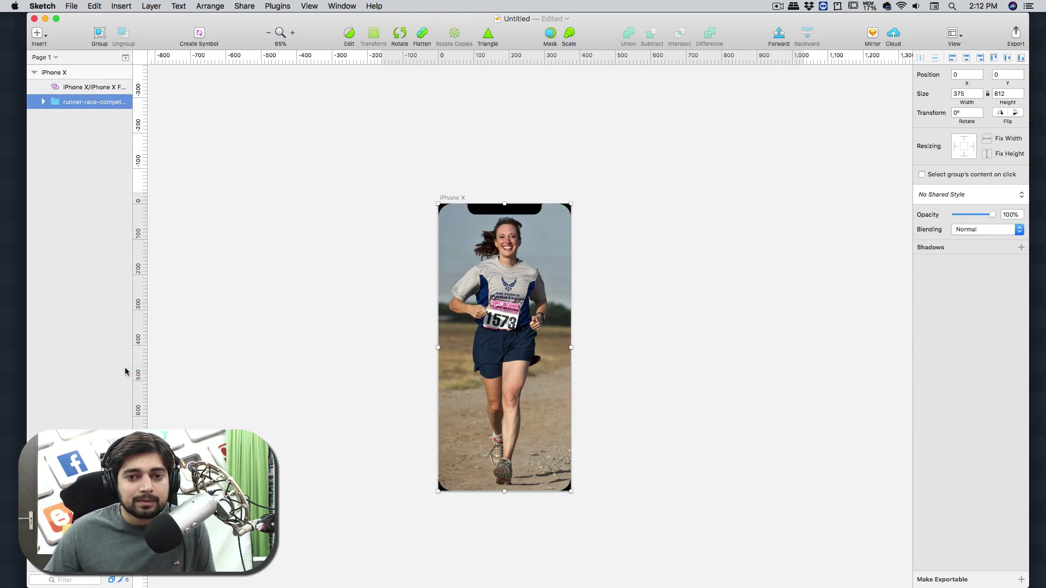
pyautogui.click(342, 200)
pyautogui.scroll(-1, 344, 202)
# Draw a new rectangle covering the whole iPhone X artboard.
pyautogui.scroll(-2, 344, 202)
pyautogui.hscroll(1, 345, 202)
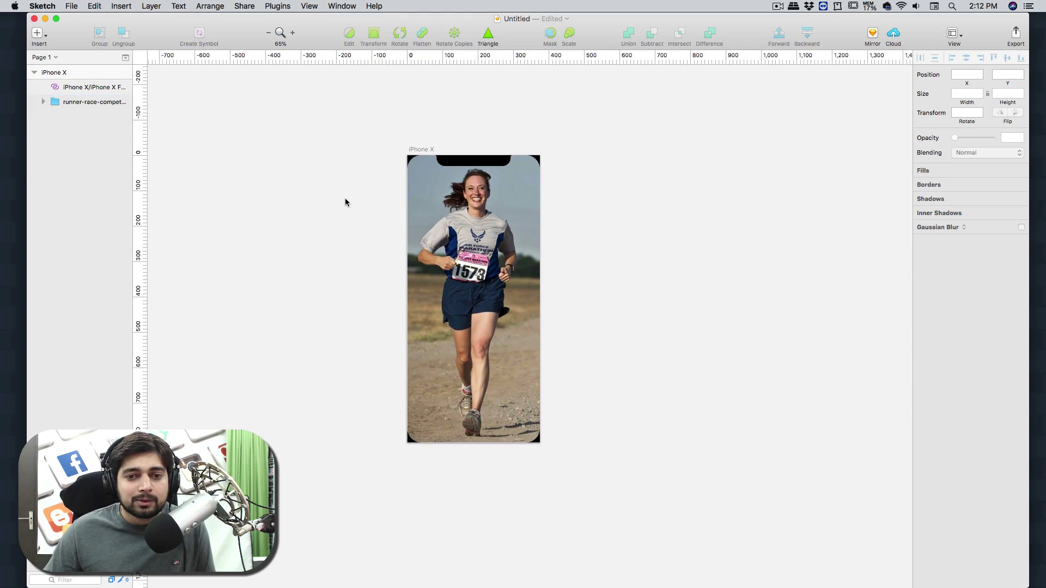
pyautogui.press('super+1')
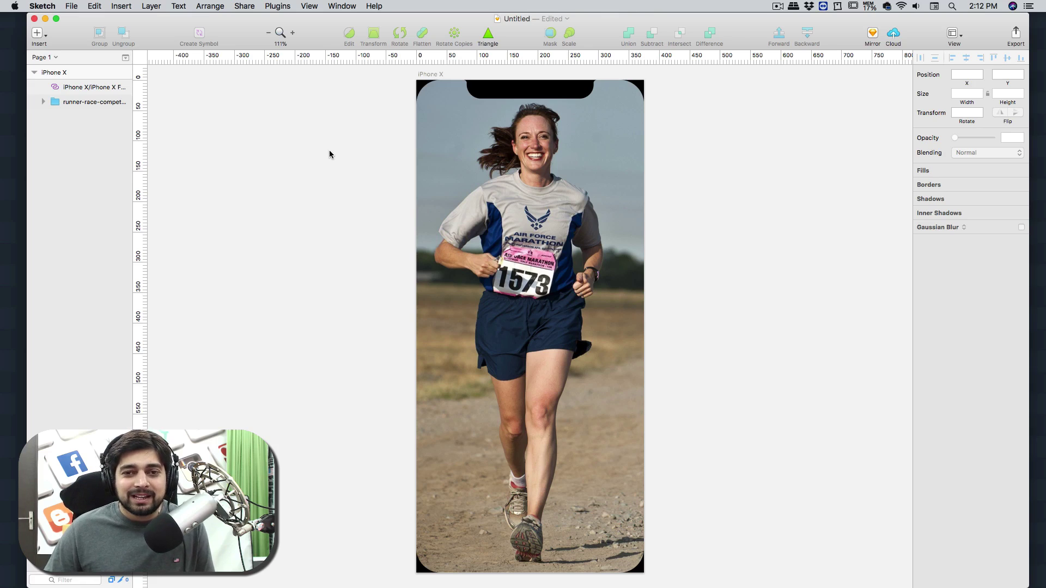
pyautogui.hscroll(3, 329, 154)
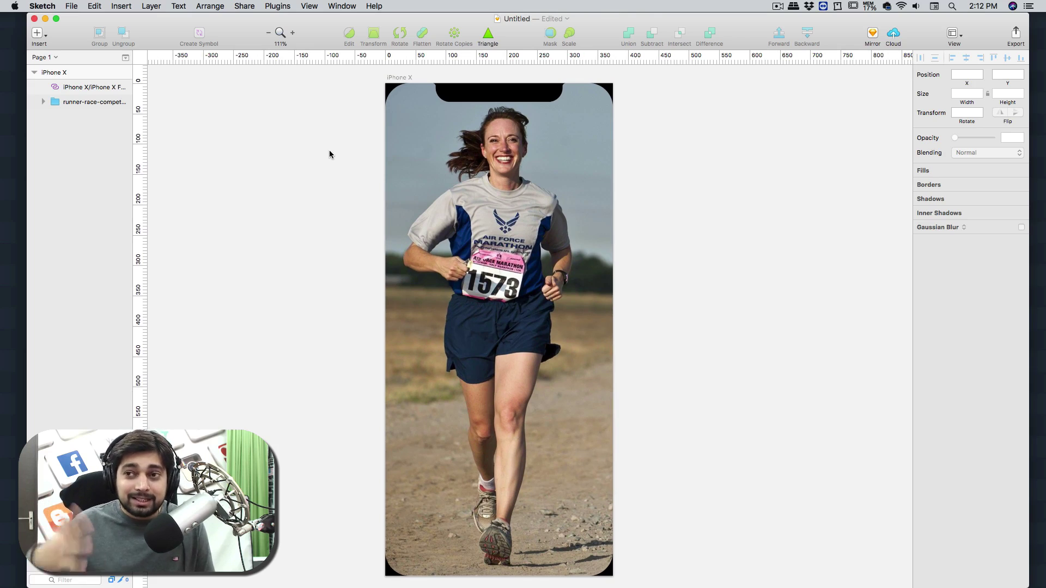
pyautogui.press('r')
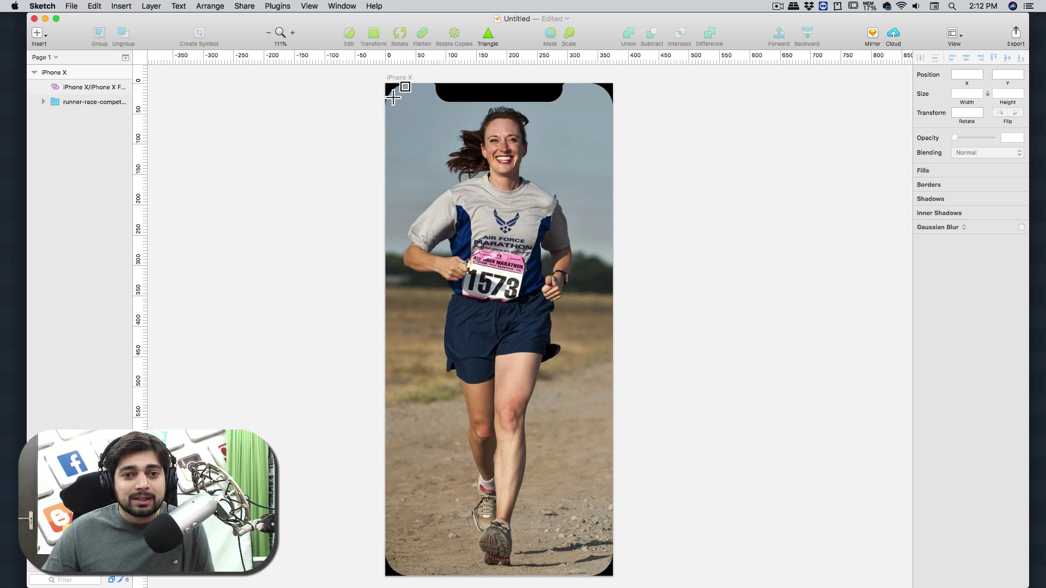
pyautogui.moveTo(386, 84)
pyautogui.mouseDown()
pyautogui.moveTo(472, 250)
pyautogui.moveTo(617, 583)
pyautogui.mouseUp()
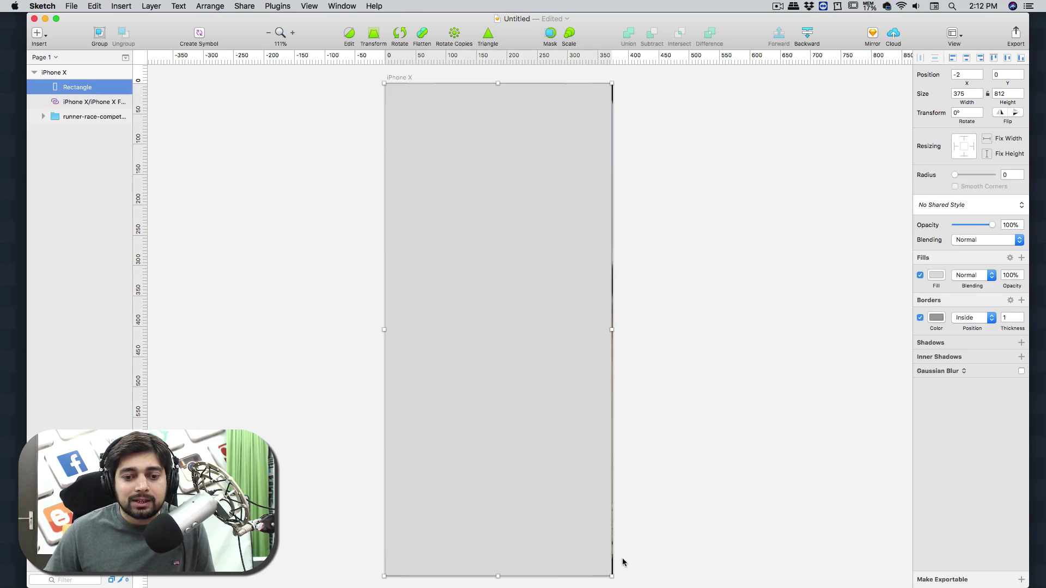
pyautogui.click(64, 72)
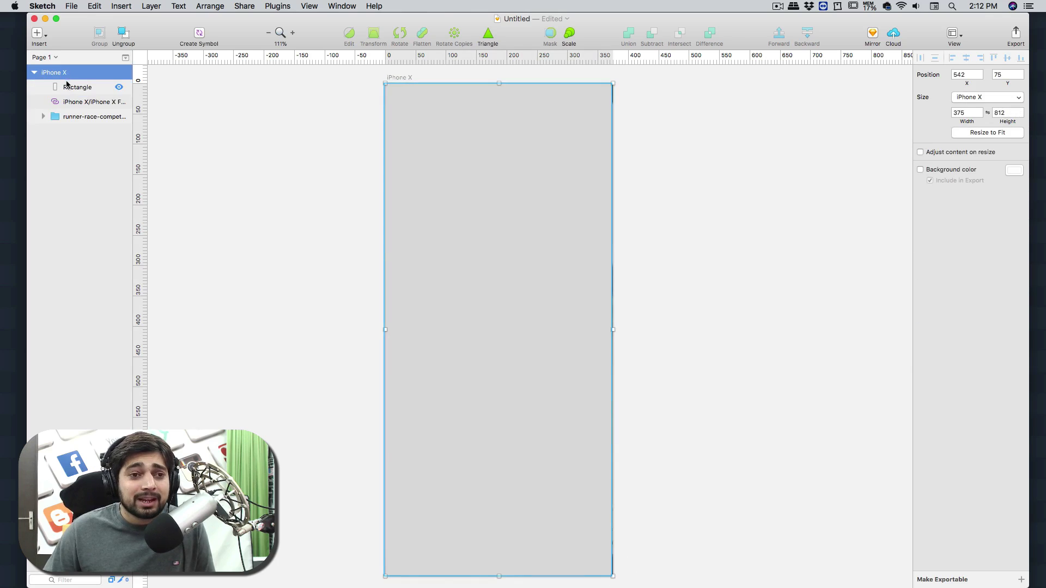
pyautogui.click(67, 86)
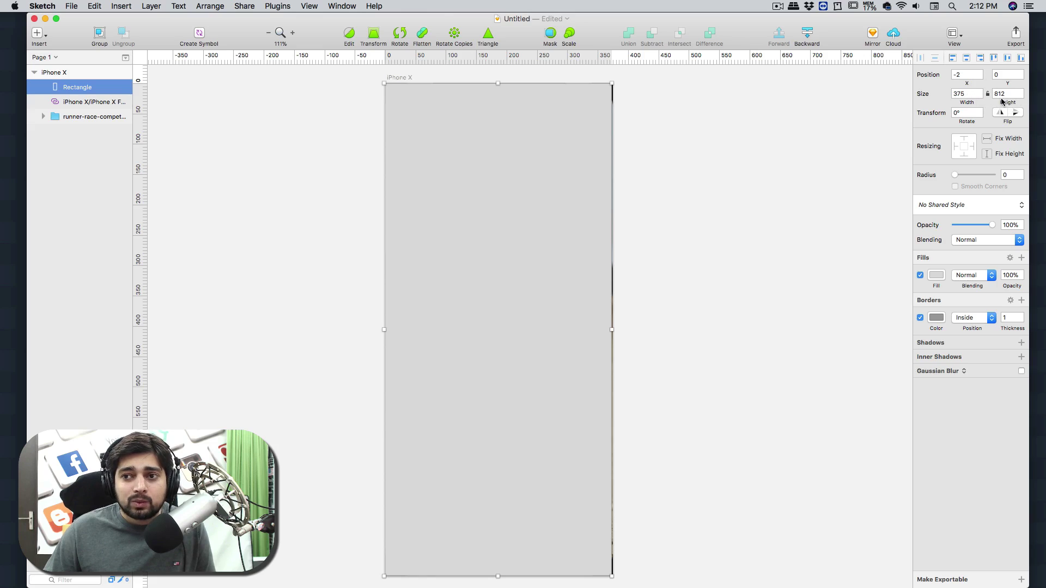
# Set the rectangle's X to 0 and move it beneath the iPhone X frame layer.
pyautogui.doubleClick(961, 75)
pyautogui.write('0')
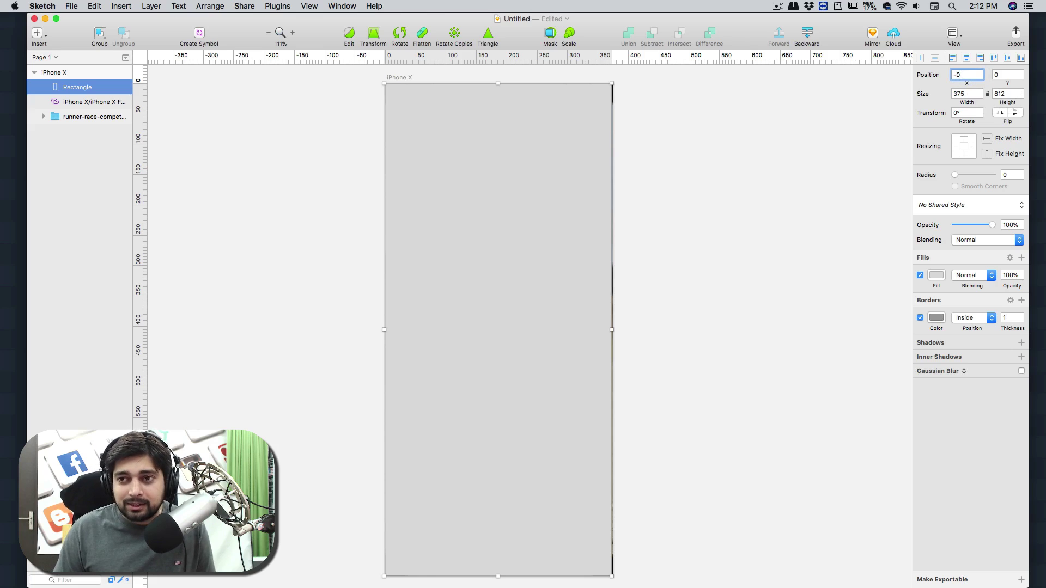
pyautogui.press('Return')
pyautogui.click(799, 181)
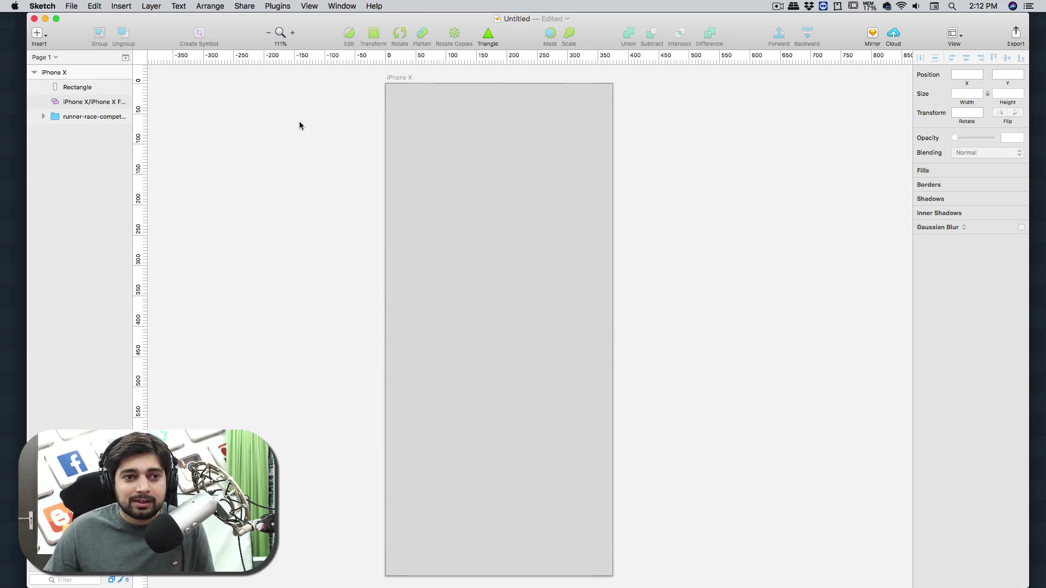
pyautogui.moveTo(74, 88)
pyautogui.mouseDown()
pyautogui.moveTo(48, 105)
pyautogui.moveTo(65, 106)
pyautogui.mouseUp()
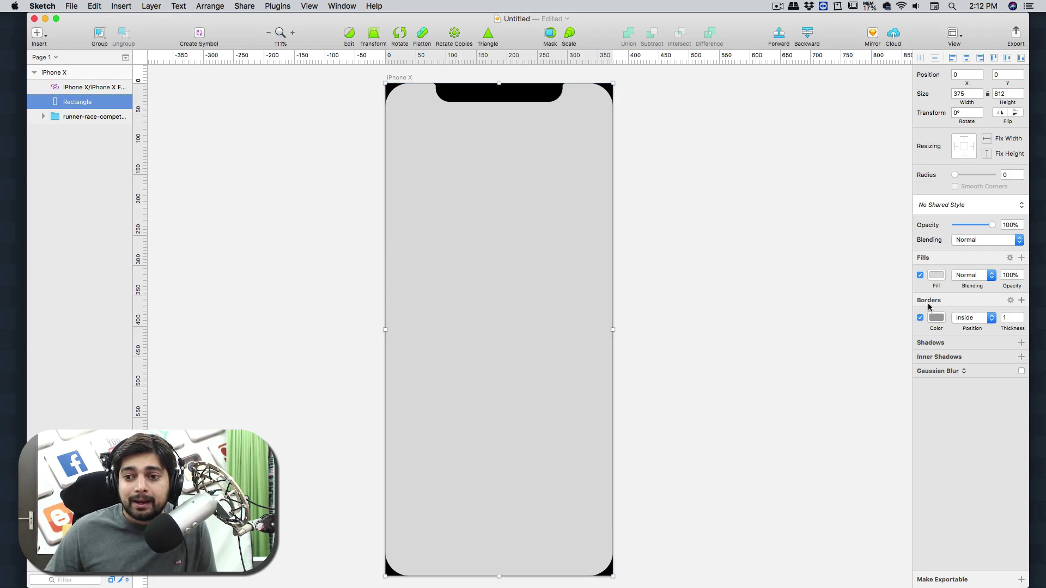
# Remove the rectangle's border and fill it with a linear gradient from bright green to light blue.
pyautogui.click(920, 318)
pyautogui.click(936, 276)
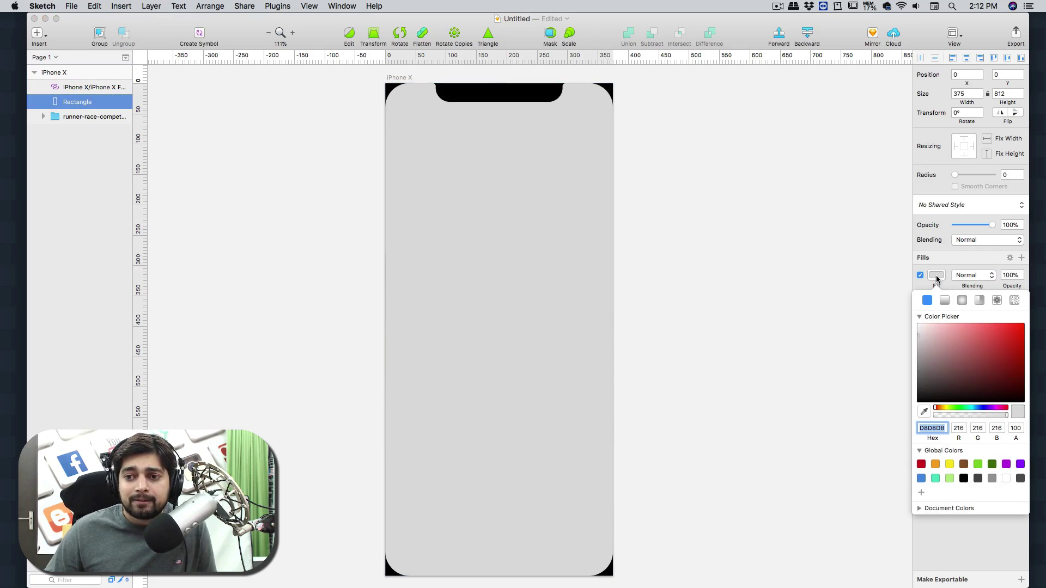
pyautogui.click(959, 407)
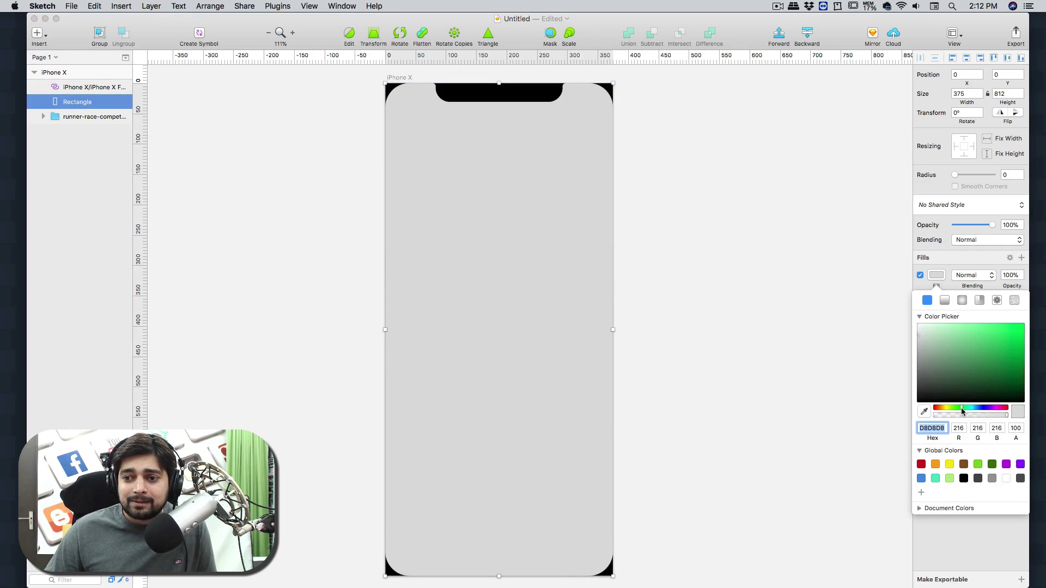
pyautogui.moveTo(995, 335); pyautogui.dragTo(998, 333)
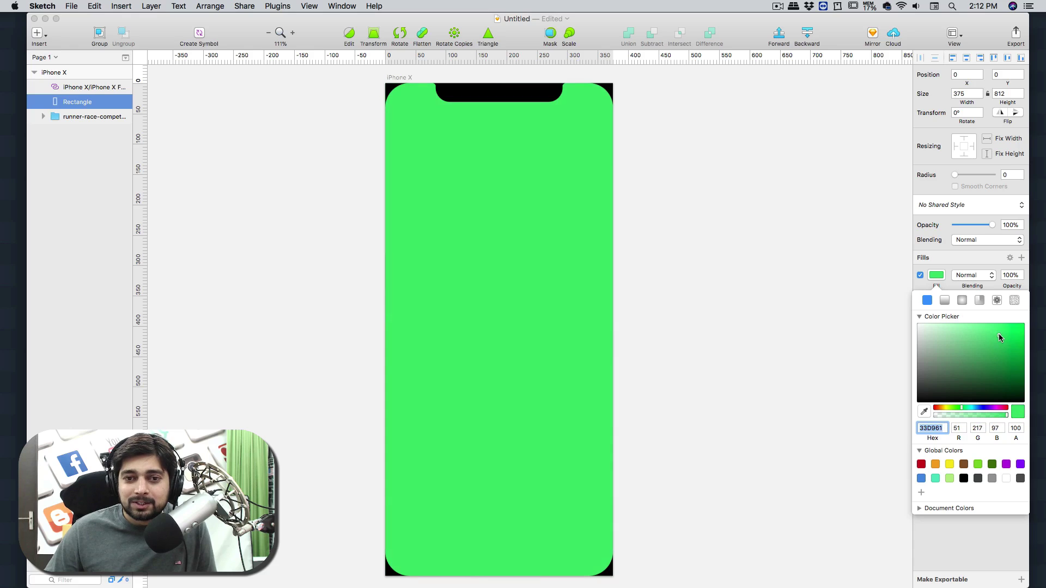
pyautogui.click(944, 300)
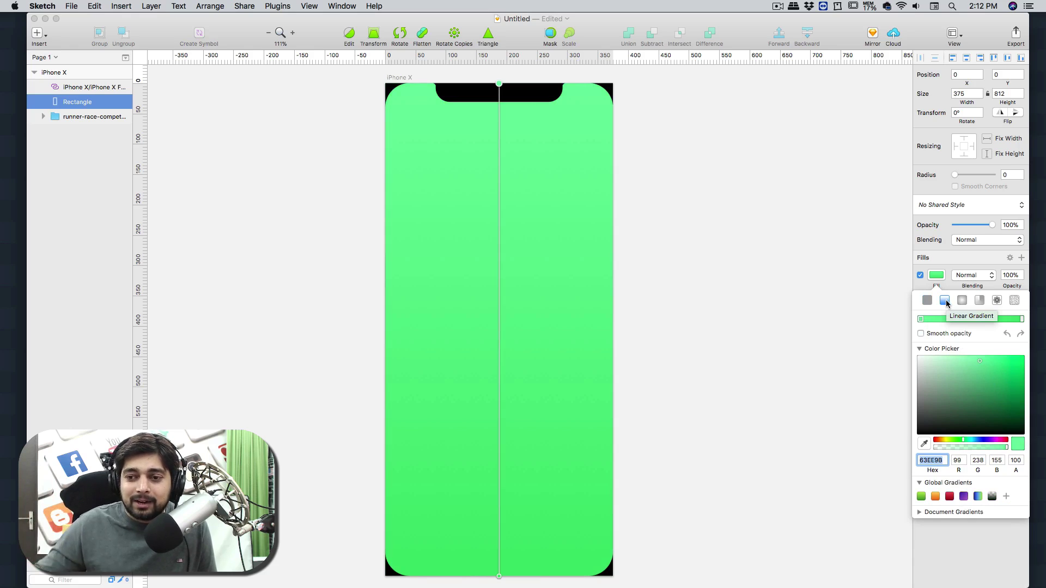
pyautogui.moveTo(985, 366)
pyautogui.mouseDown()
pyautogui.moveTo(992, 373)
pyautogui.moveTo(995, 361)
pyautogui.mouseUp()
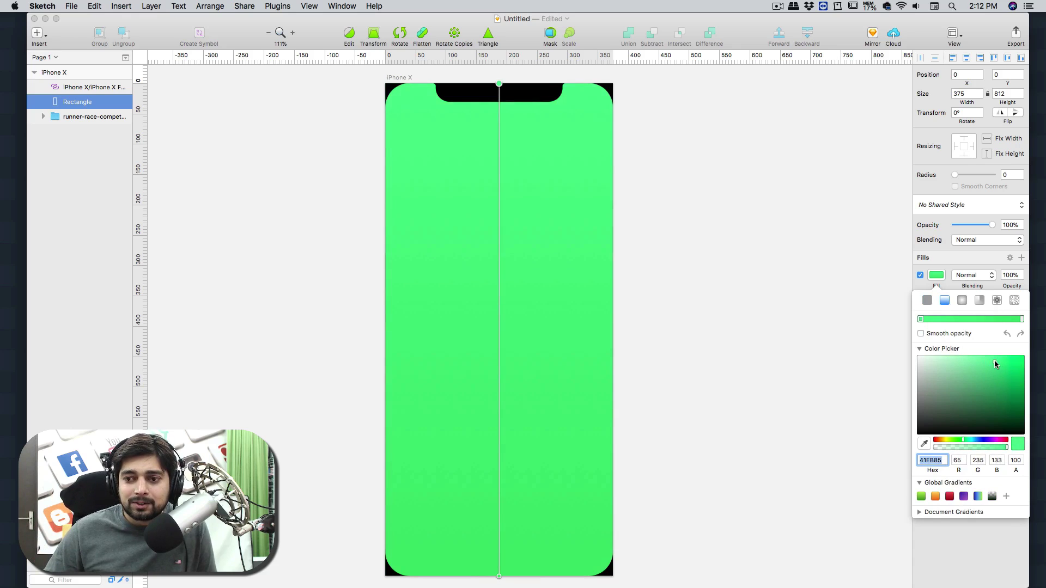
pyautogui.click(1021, 319)
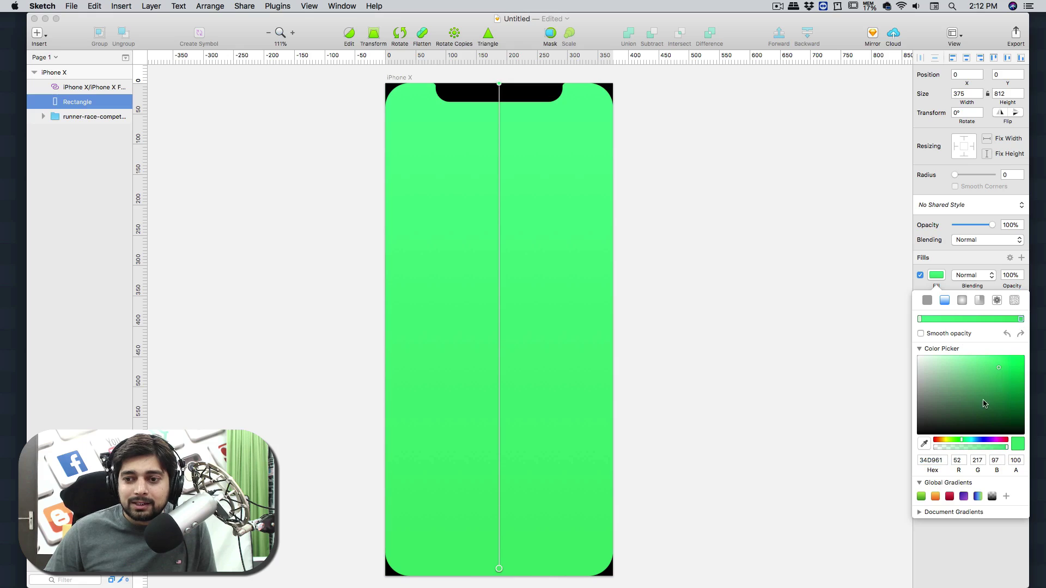
pyautogui.moveTo(962, 441); pyautogui.dragTo(979, 441)
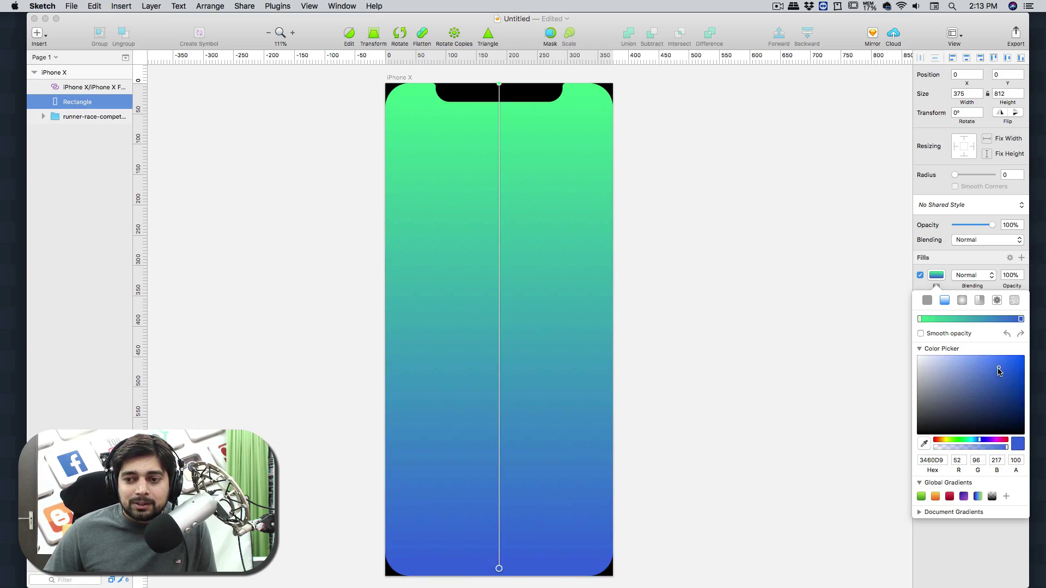
pyautogui.moveTo(996, 369); pyautogui.dragTo(987, 371)
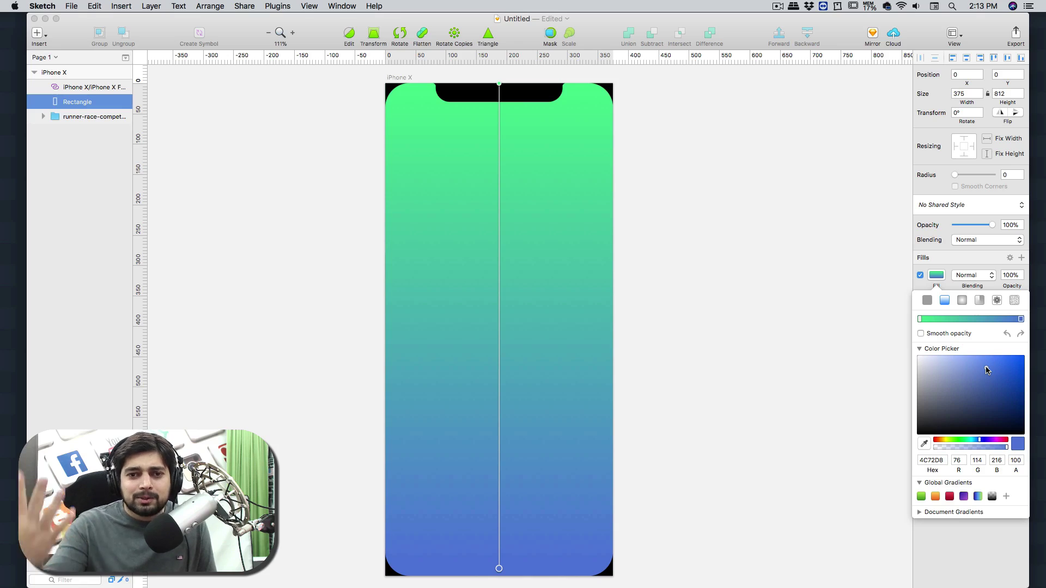
pyautogui.click(836, 252)
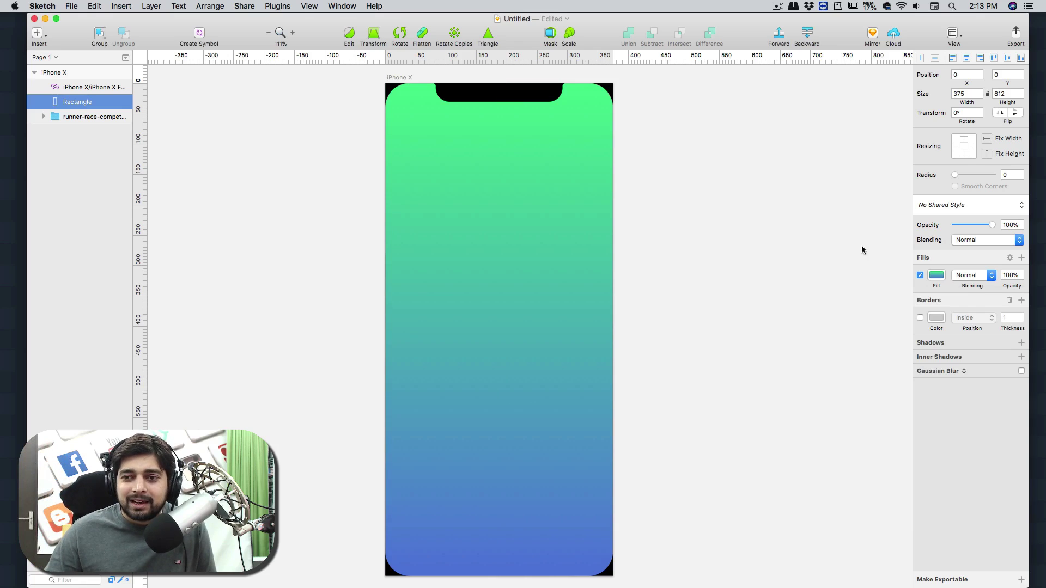
# Lower the gradient rectangle's opacity to about 86% so the runner photo shows through.
pyautogui.moveTo(993, 228); pyautogui.dragTo(988, 228)
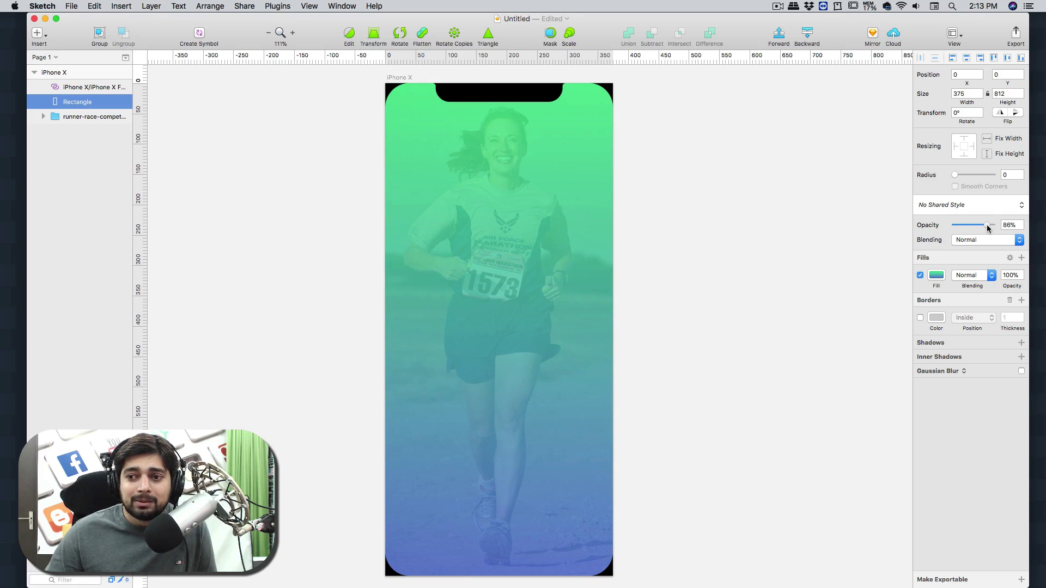
pyautogui.click(798, 208)
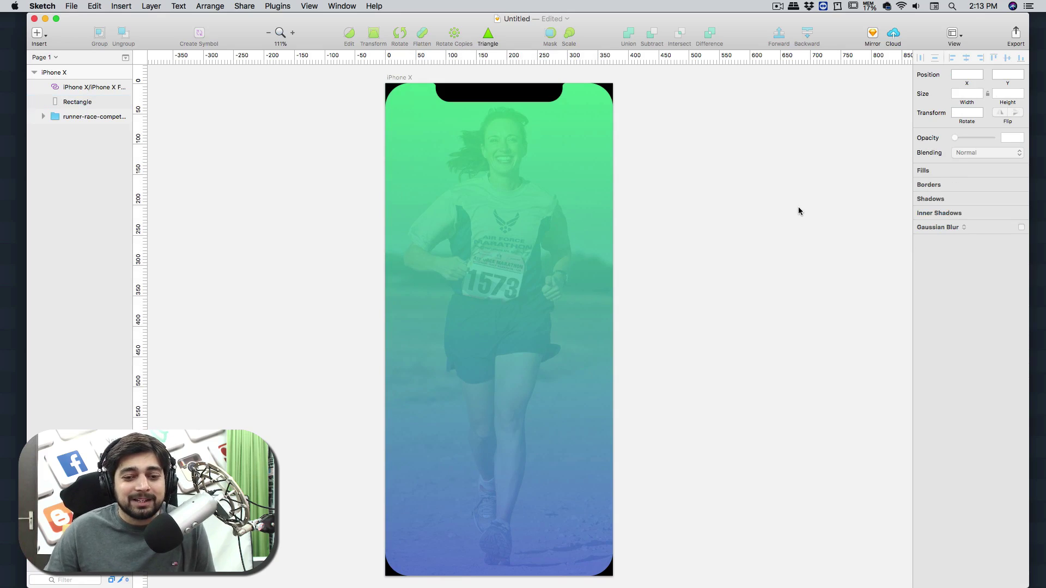
pyautogui.hscroll(5, 799, 208)
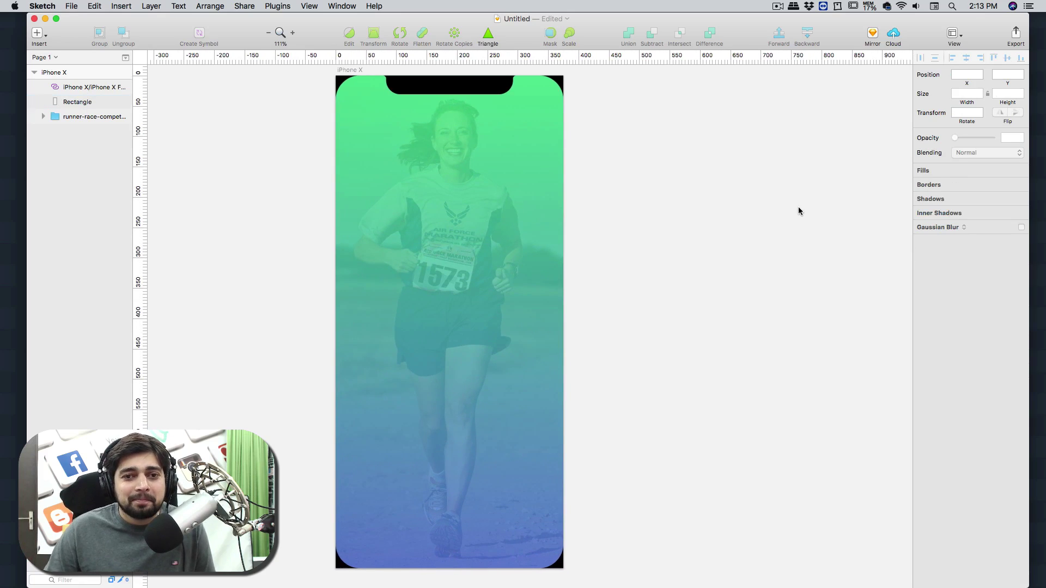
pyautogui.scroll(-1, 798, 211)
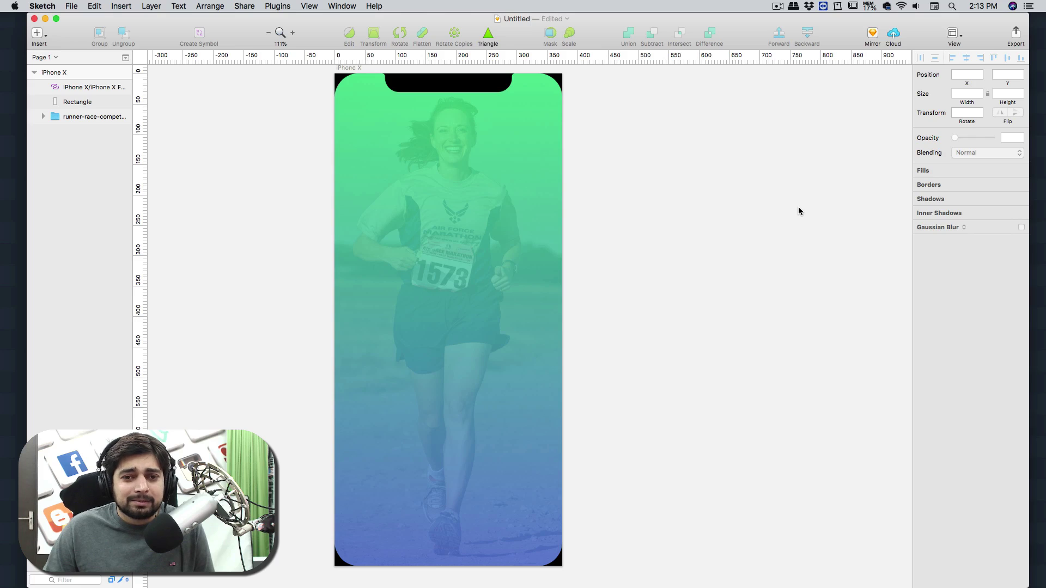
pyautogui.hscroll(1, 799, 211)
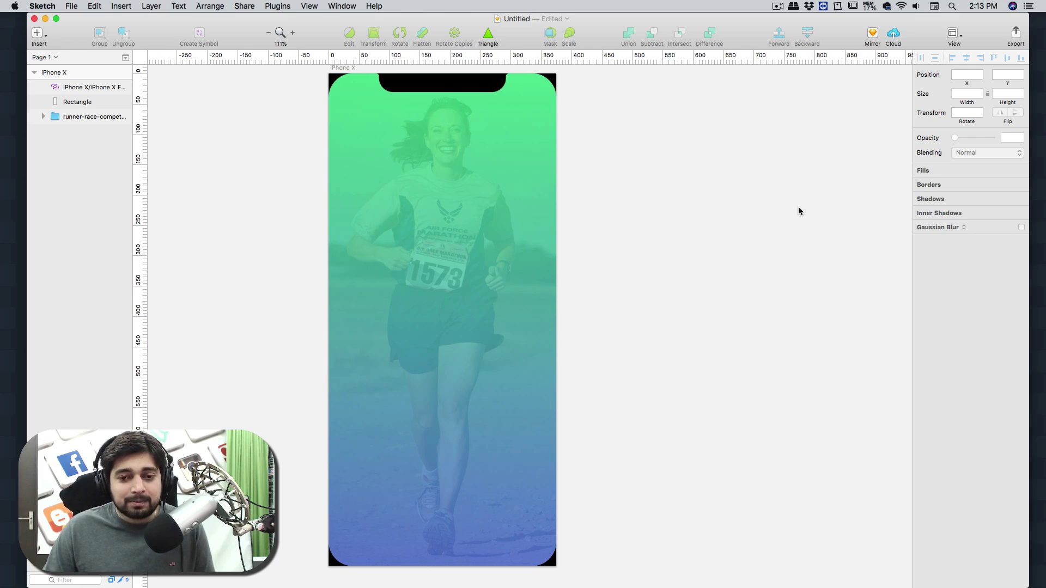
# Draw a button rectangle of roughly 275 × 56 near the screen bottom and nudge it left.
pyautogui.press('r')
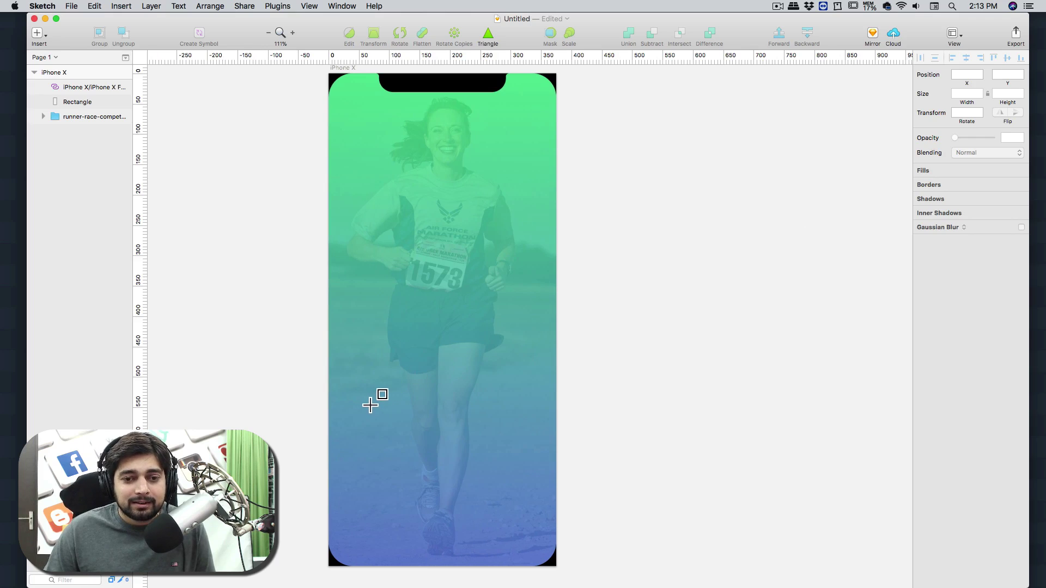
pyautogui.moveTo(372, 423); pyautogui.dragTo(528, 451)
pyautogui.moveTo(450, 432); pyautogui.dragTo(445, 430)
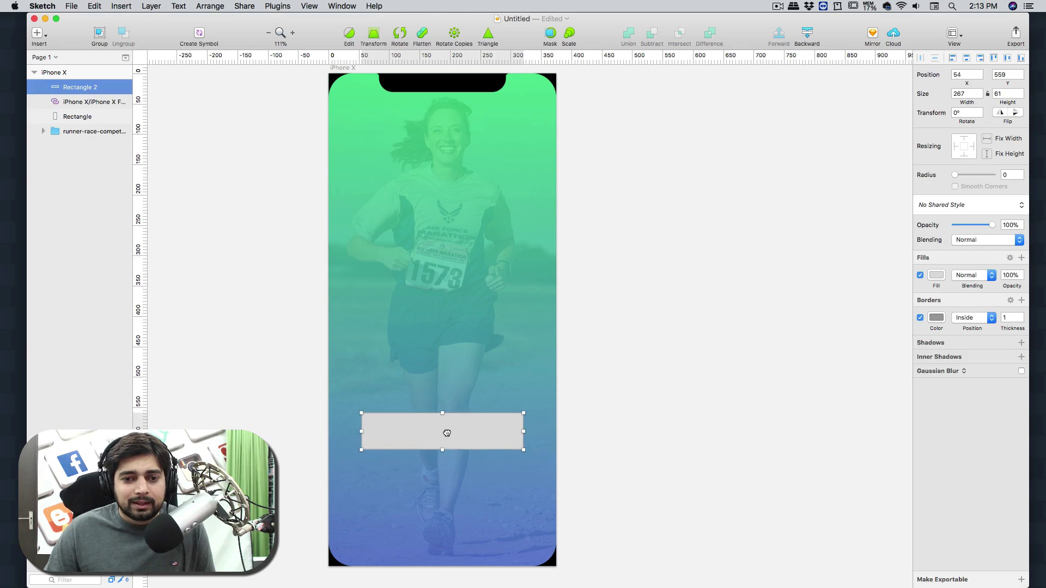
pyautogui.hscroll(-2, 686, 368)
pyautogui.scroll(-1, 686, 369)
pyautogui.hscroll(-2, 686, 373)
pyautogui.scroll(-2, 686, 373)
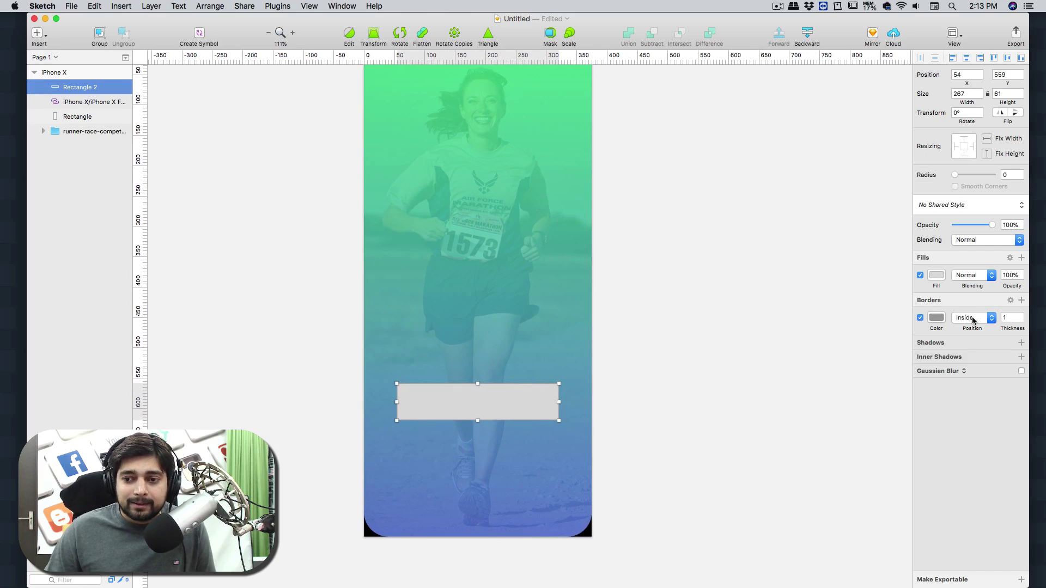
# Give the button rectangle a 3-px white (FCFCFC) border.
pyautogui.click(1021, 316)
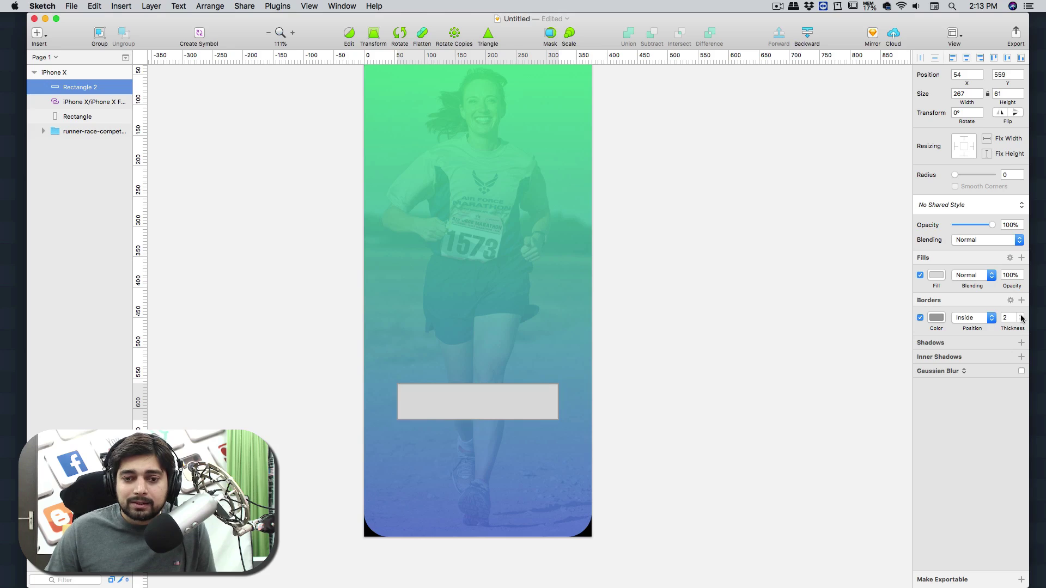
pyautogui.click(1022, 316)
pyautogui.click(937, 317)
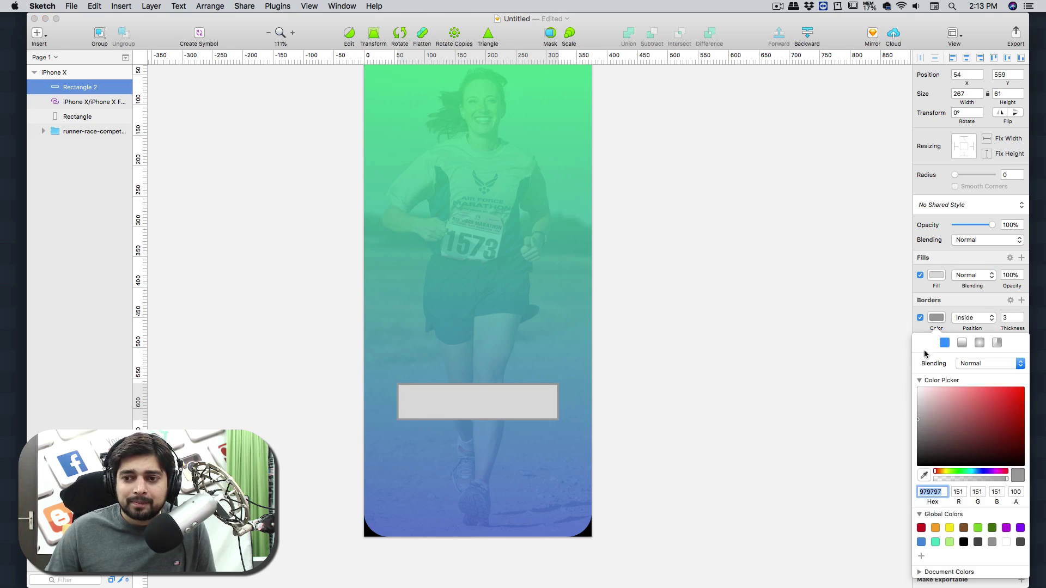
pyautogui.click(917, 388)
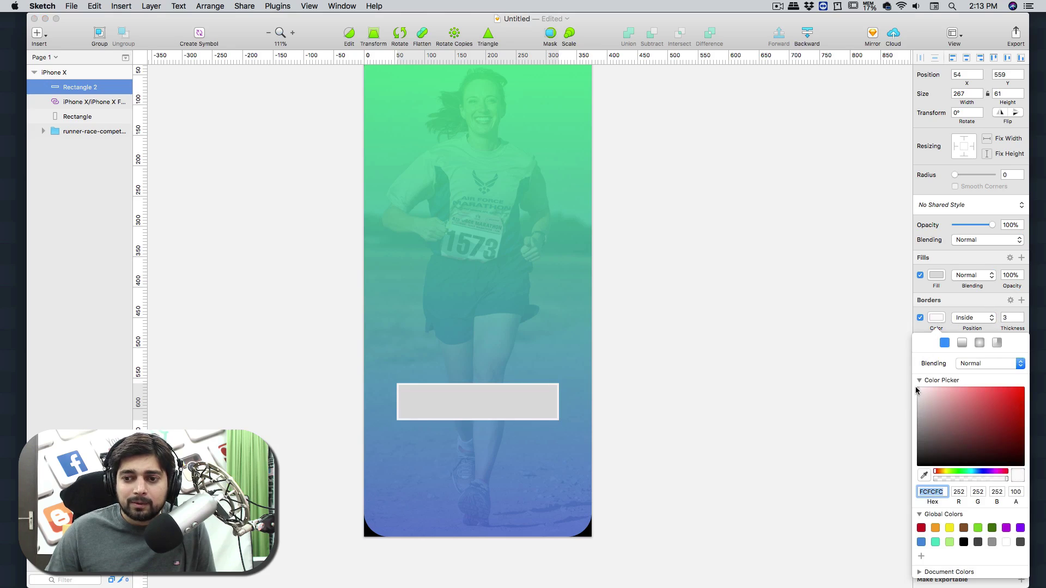
pyautogui.click(868, 275)
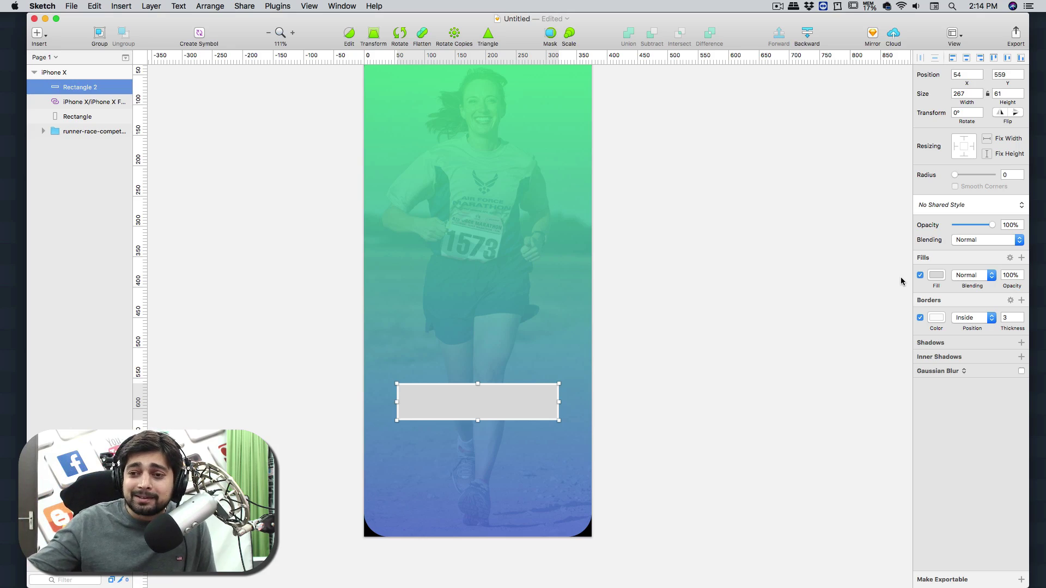
# Fill the button rectangle with a bright red, around CF1212.
pyautogui.click(936, 278)
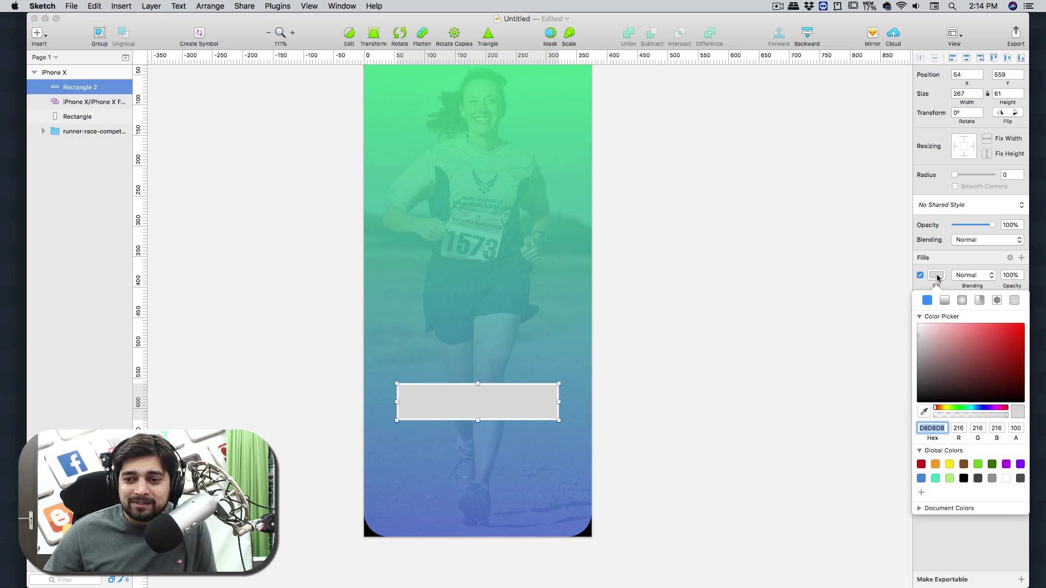
pyautogui.click(1008, 344)
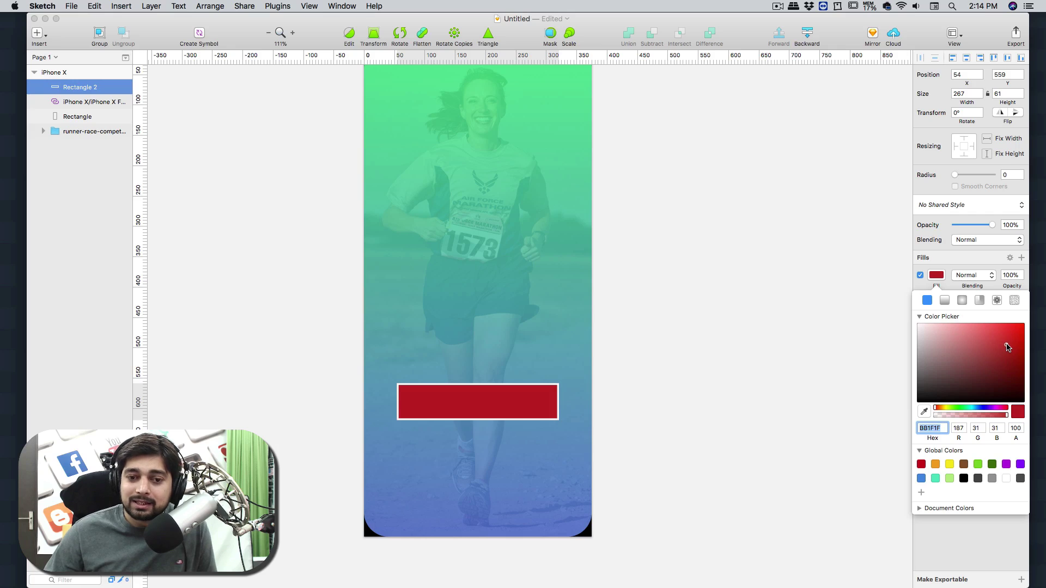
pyautogui.moveTo(1008, 347); pyautogui.dragTo(1016, 341)
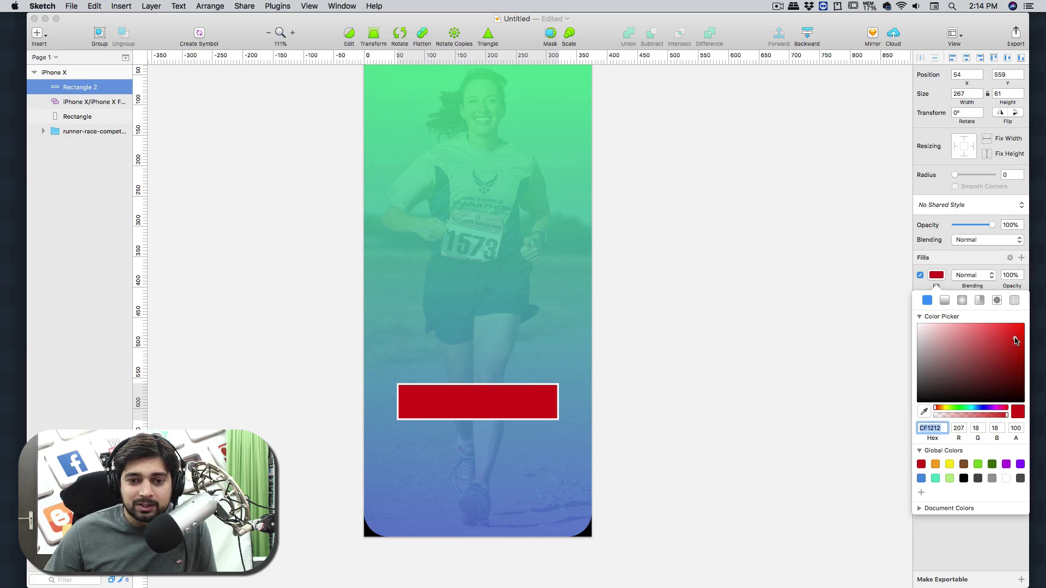
pyautogui.click(833, 339)
pyautogui.click(833, 339)
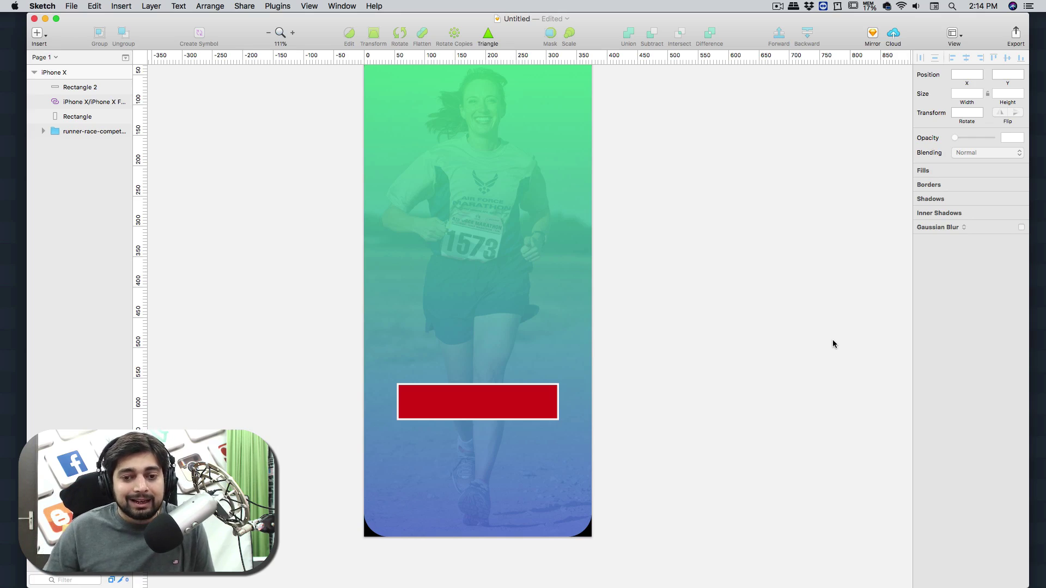
# Add a centred 'I QUIT' label in Raleway Bold on the red button with -1.94 character spacing.
pyautogui.press('t')
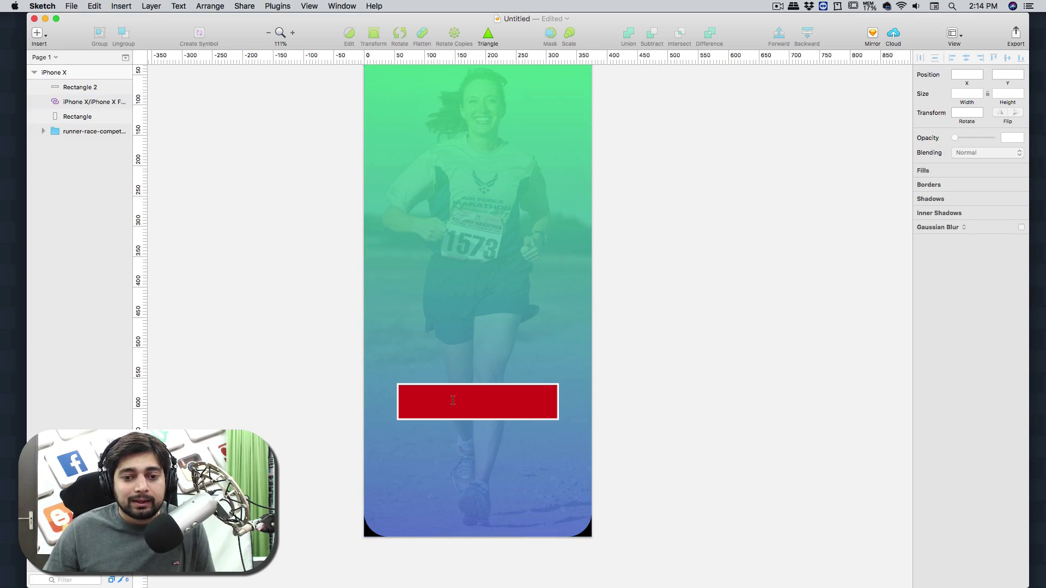
pyautogui.click(452, 400)
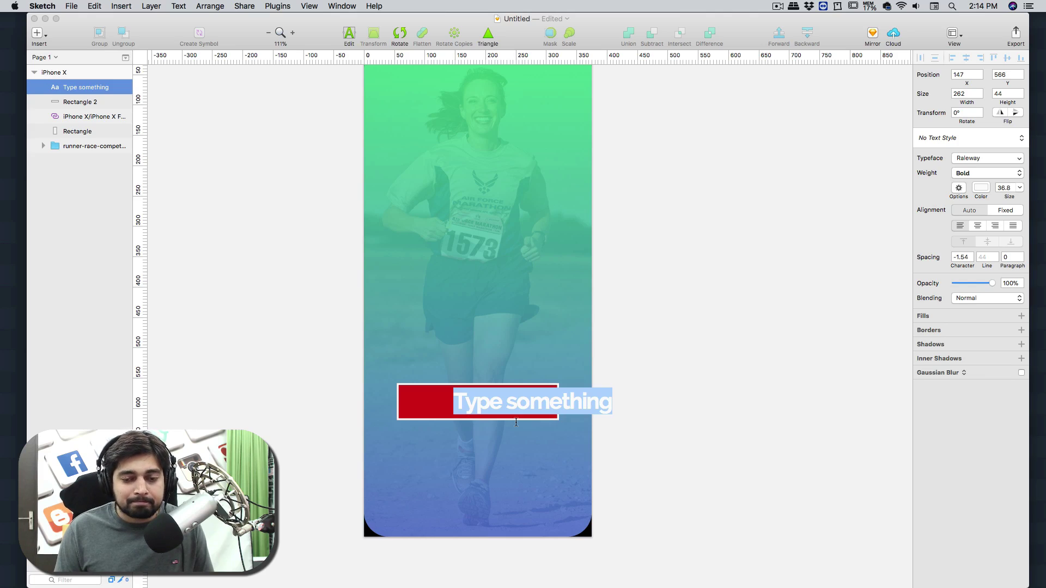
pyautogui.write('I QUIT')
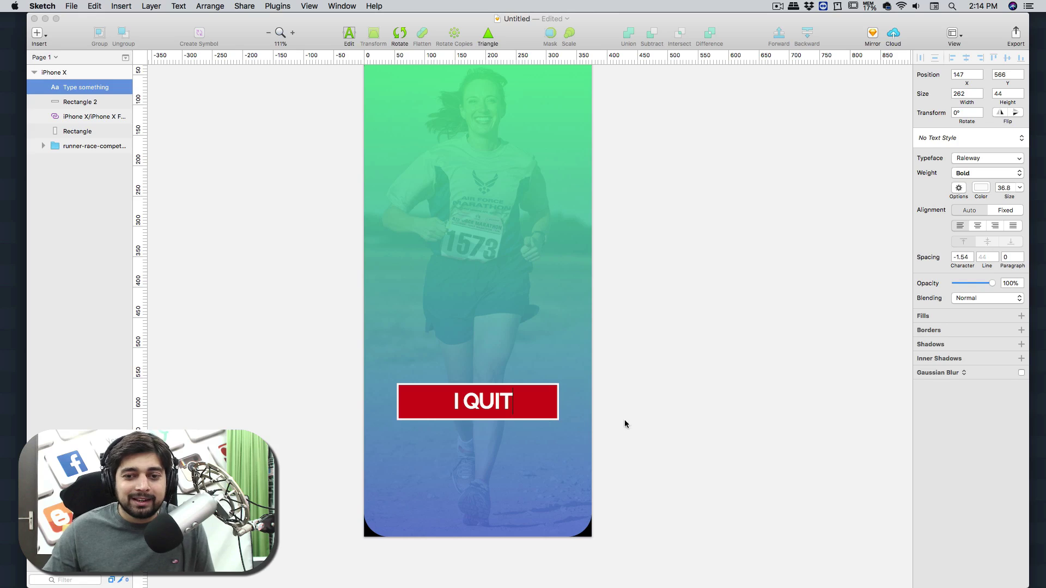
pyautogui.press('Escape')
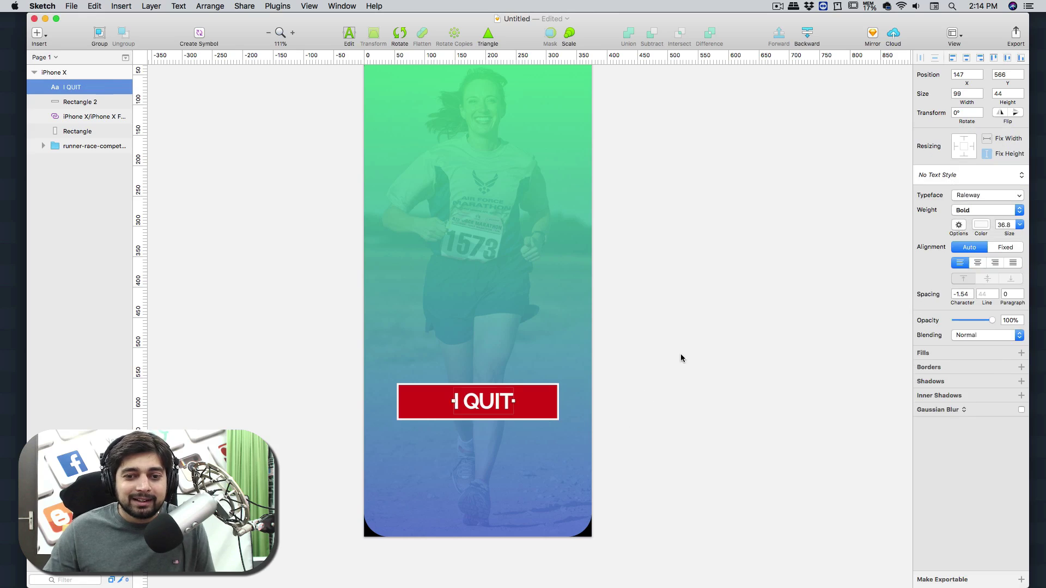
pyautogui.moveTo(485, 405); pyautogui.dragTo(486, 404)
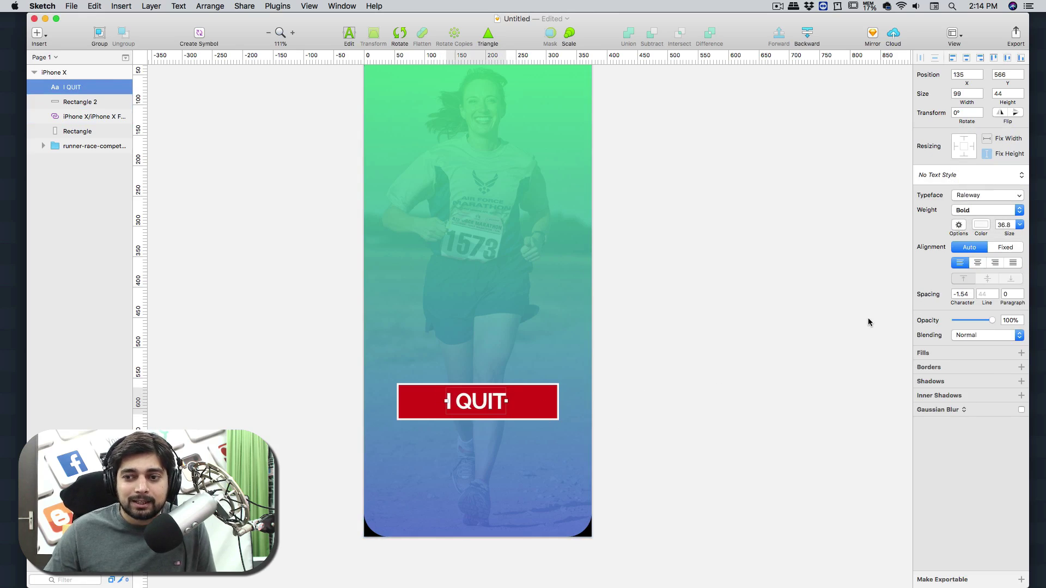
pyautogui.moveTo(962, 308); pyautogui.dragTo(960, 308)
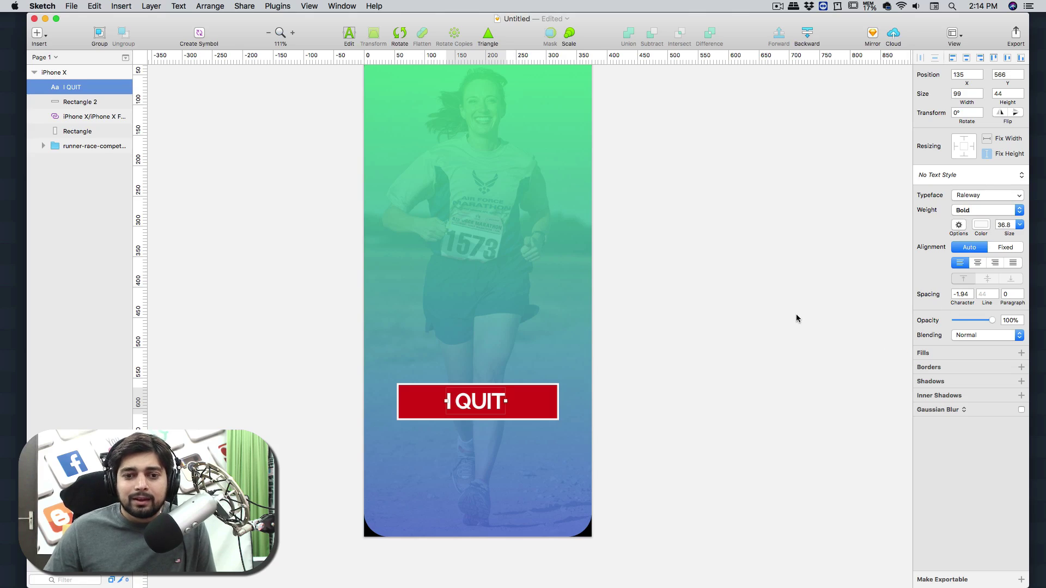
pyautogui.click(836, 311)
# Give the red button rectangle a drop shadow offset X 2, Y 3.
pyautogui.scroll(-3, 835, 315)
pyautogui.hscroll(3, 835, 315)
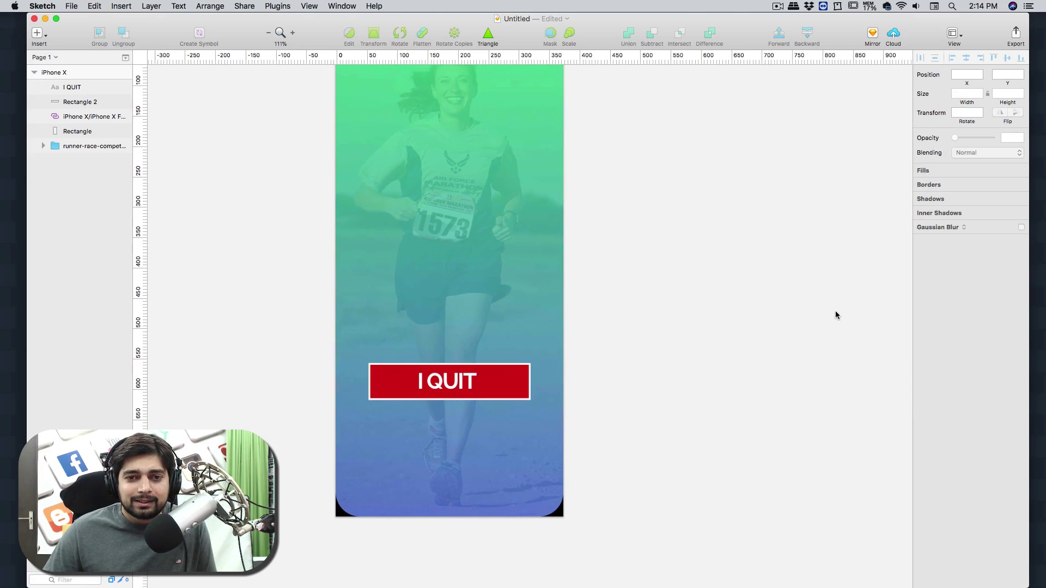
pyautogui.click(514, 374)
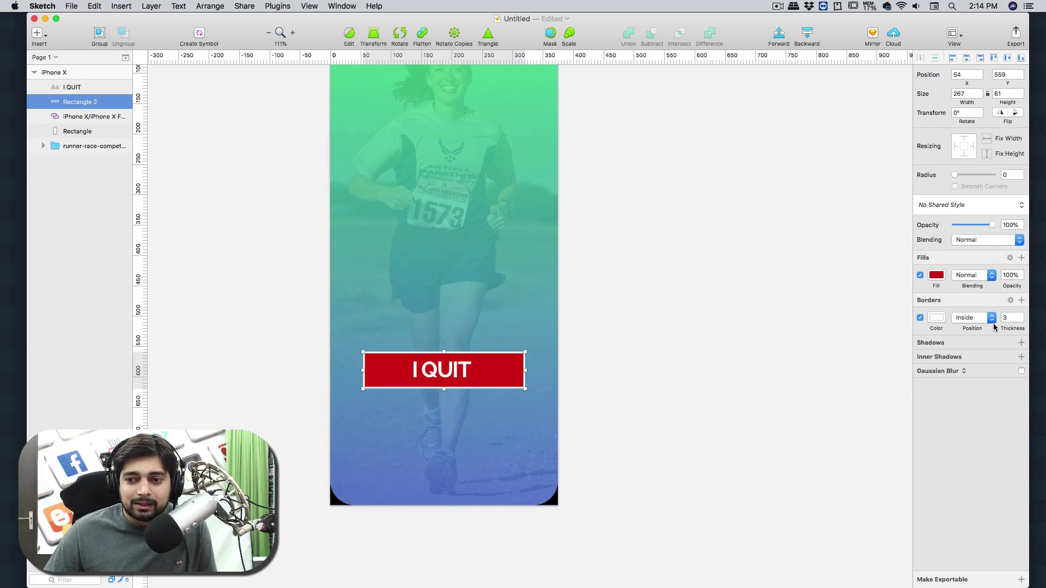
pyautogui.click(953, 345)
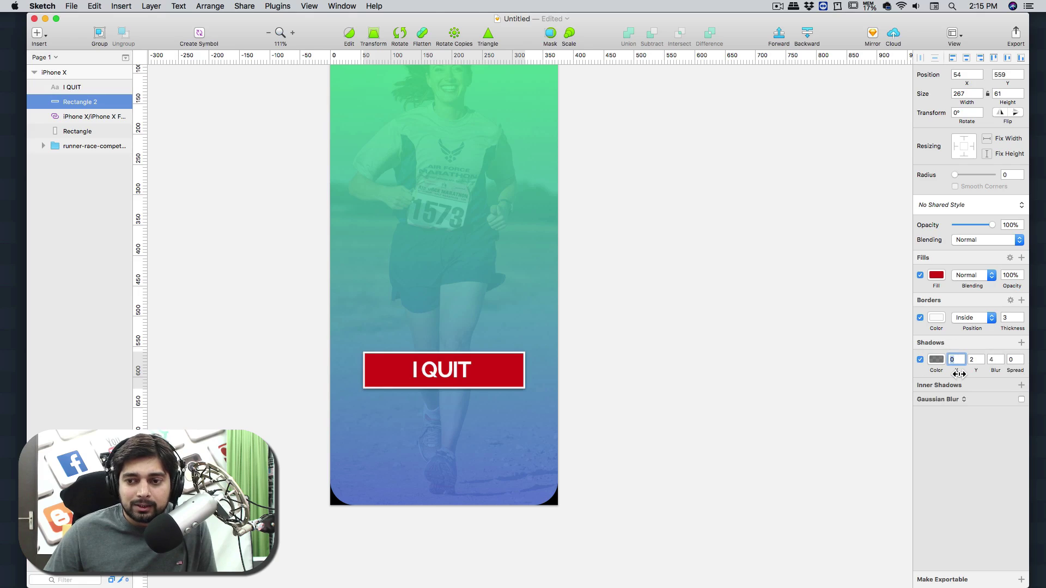
pyautogui.moveTo(957, 374); pyautogui.dragTo(958, 374)
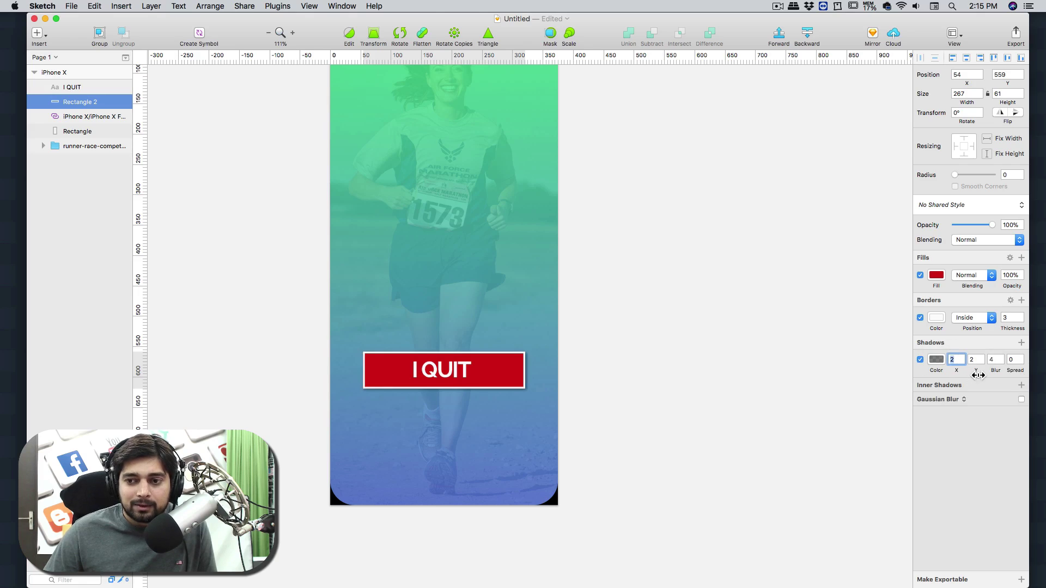
pyautogui.moveTo(979, 374); pyautogui.dragTo(980, 375)
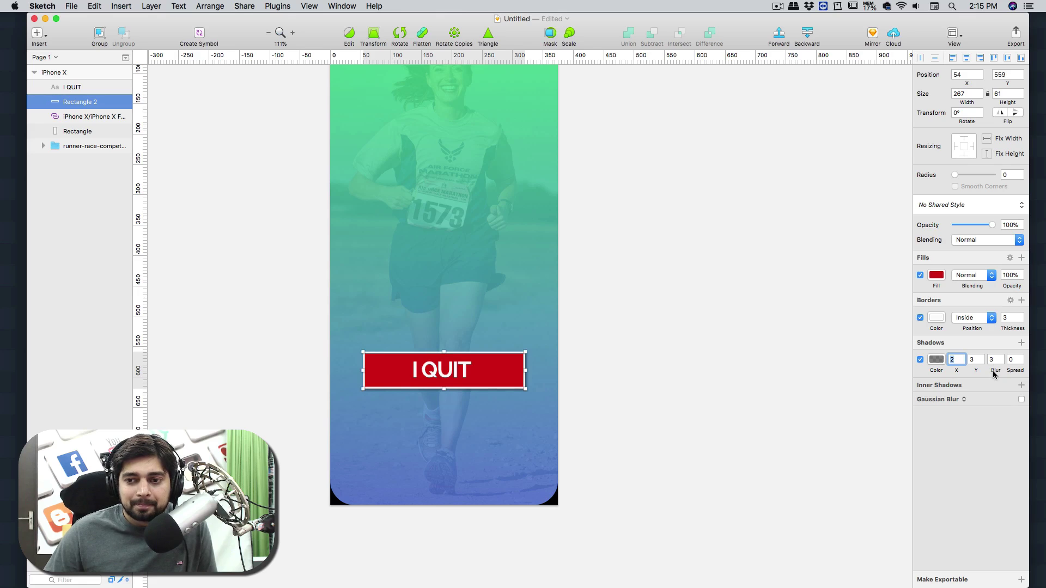
# Add a drop shadow to the I QUIT text layer as well.
pyautogui.click(443, 376)
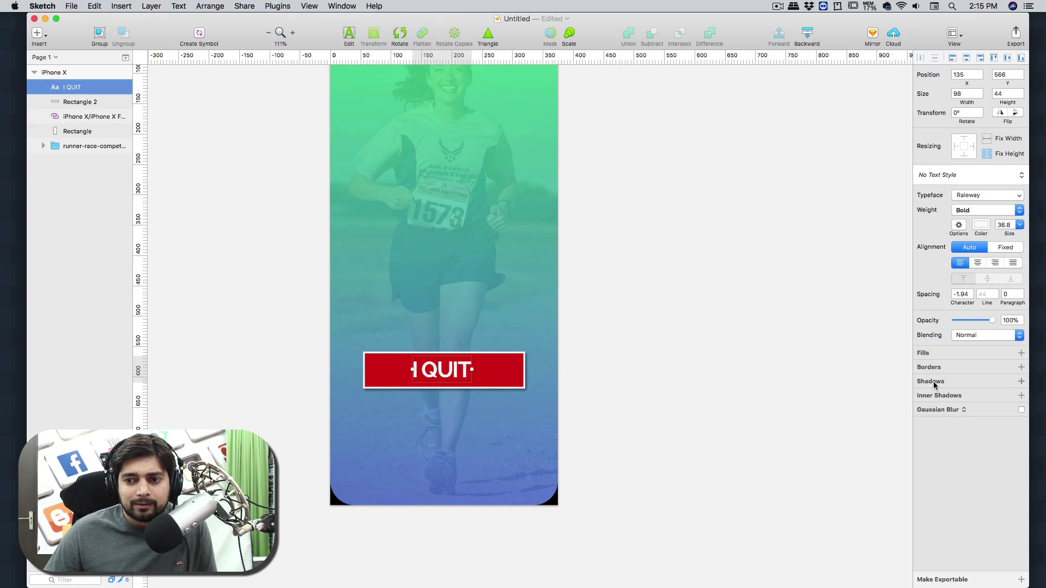
pyautogui.click(941, 383)
pyautogui.click(809, 299)
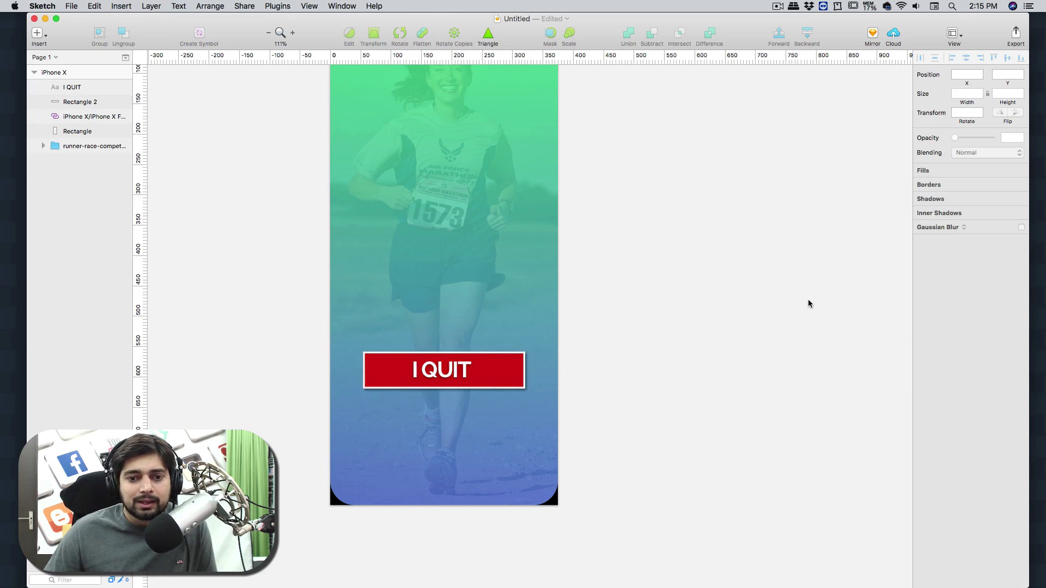
pyautogui.scroll(1, 686, 281)
pyautogui.scroll(2, 687, 281)
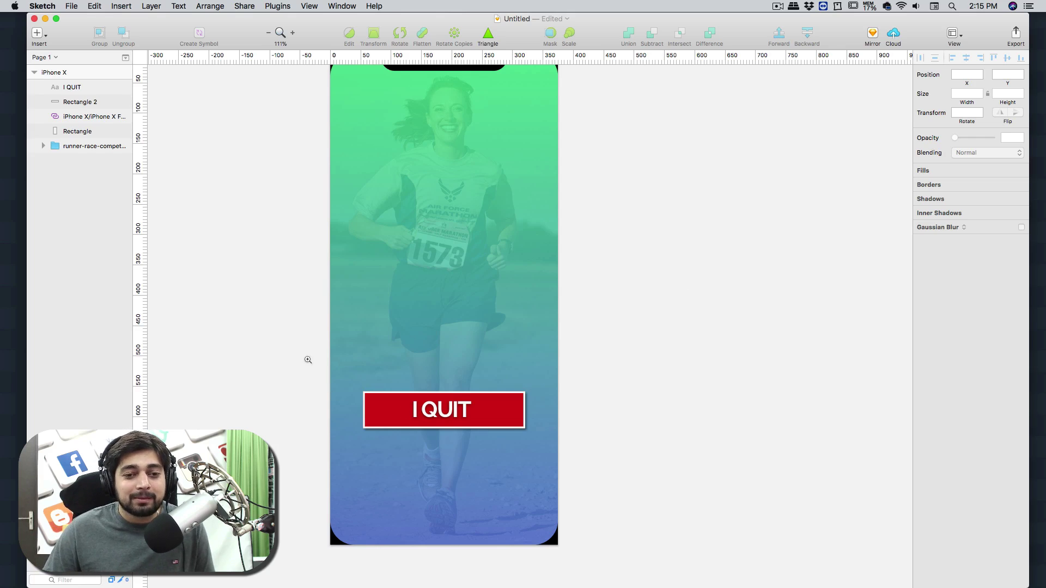
# Zoom in on the I QUIT button and check the rectangle's and label's shadow settings.
pyautogui.moveTo(300, 348); pyautogui.dragTo(603, 478)
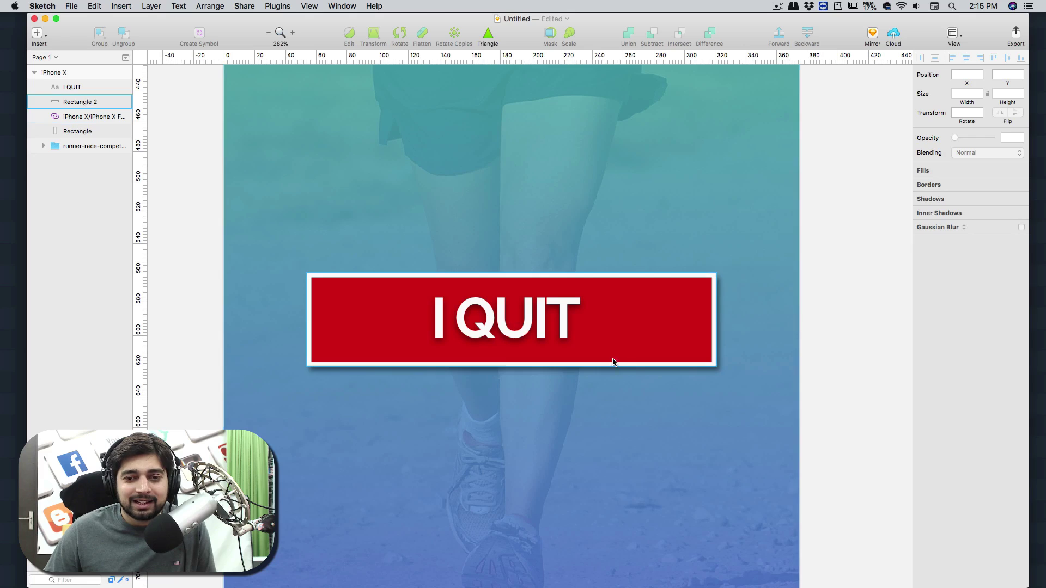
pyautogui.click(617, 343)
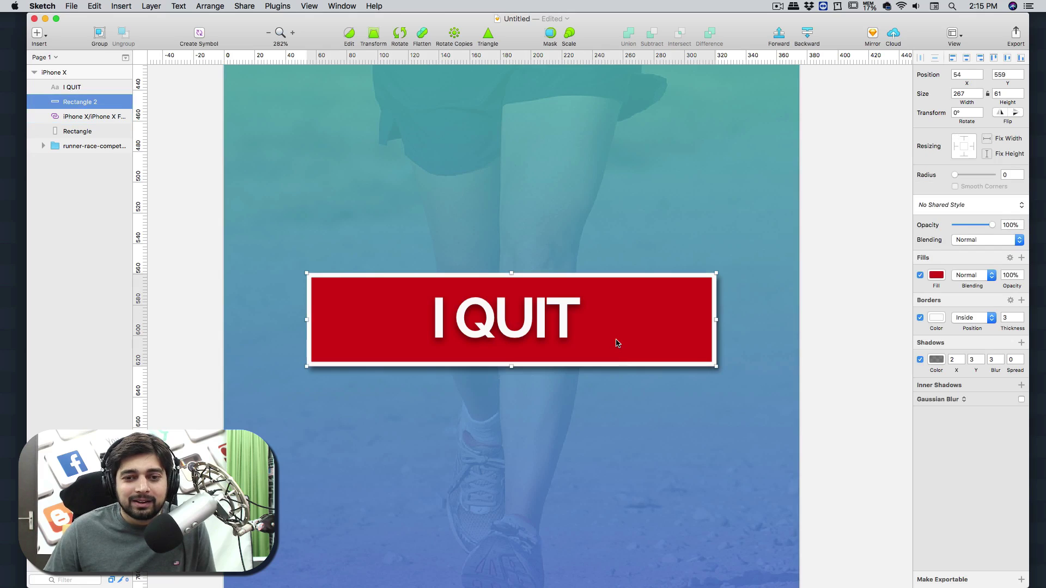
pyautogui.click(848, 376)
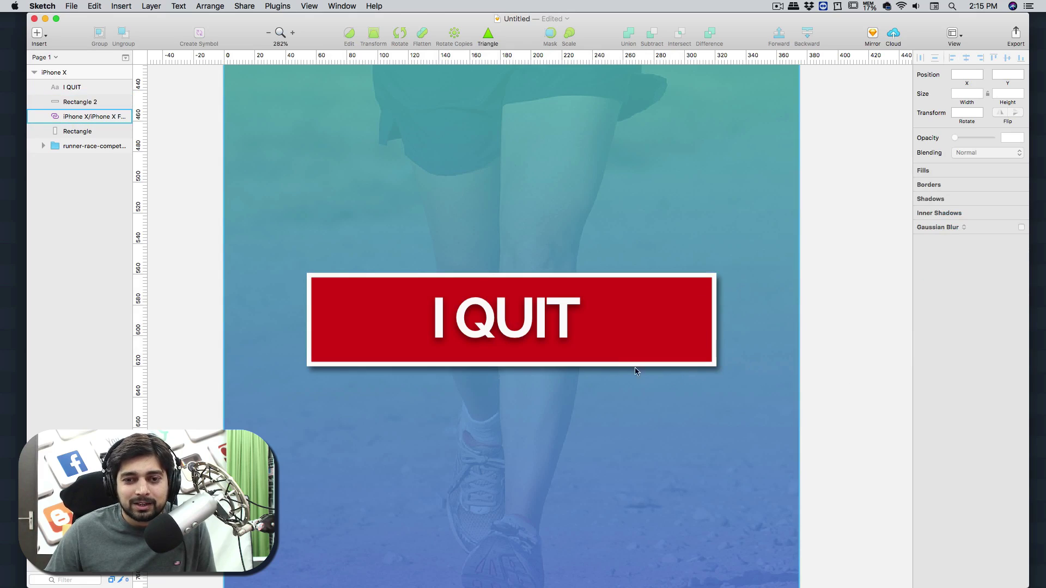
pyautogui.click(532, 337)
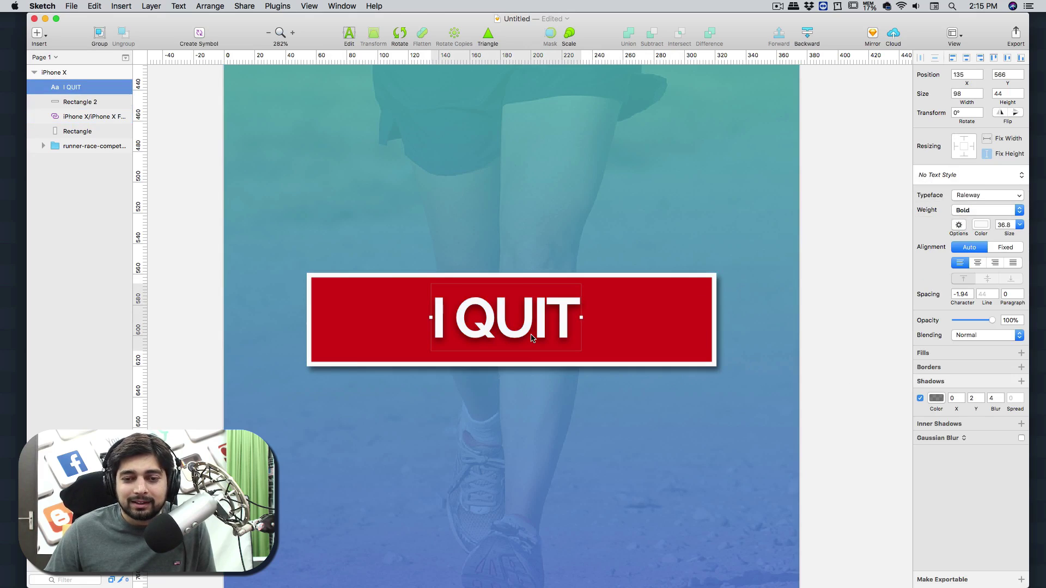
pyautogui.click(873, 300)
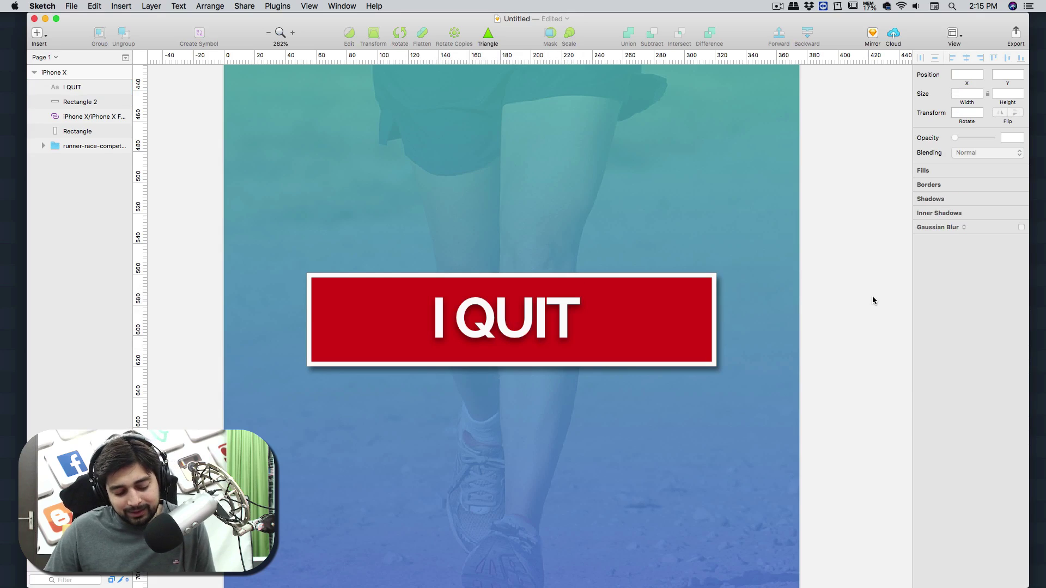
pyautogui.press('super+1')
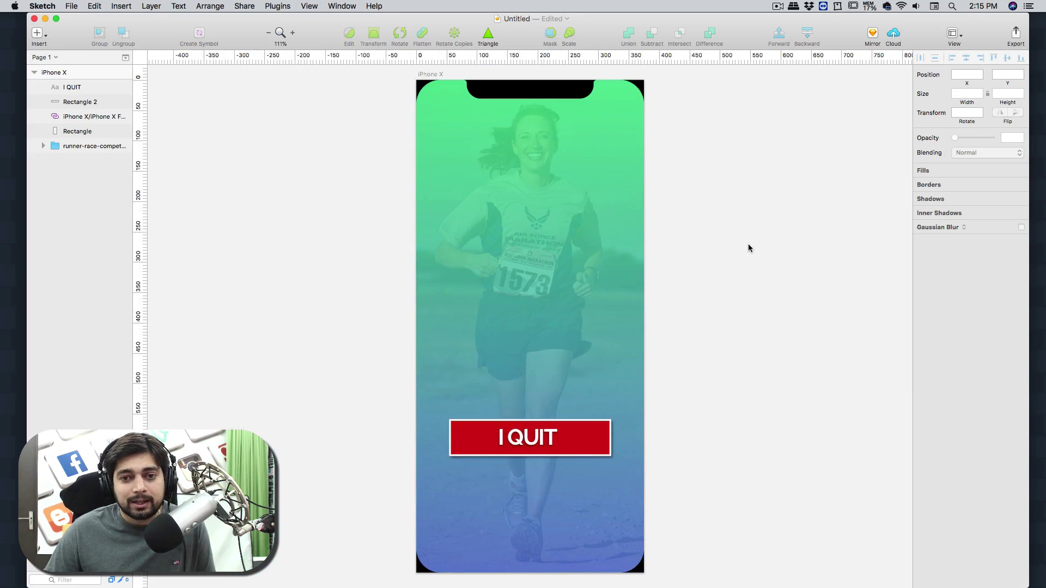
pyautogui.hscroll(3, 748, 248)
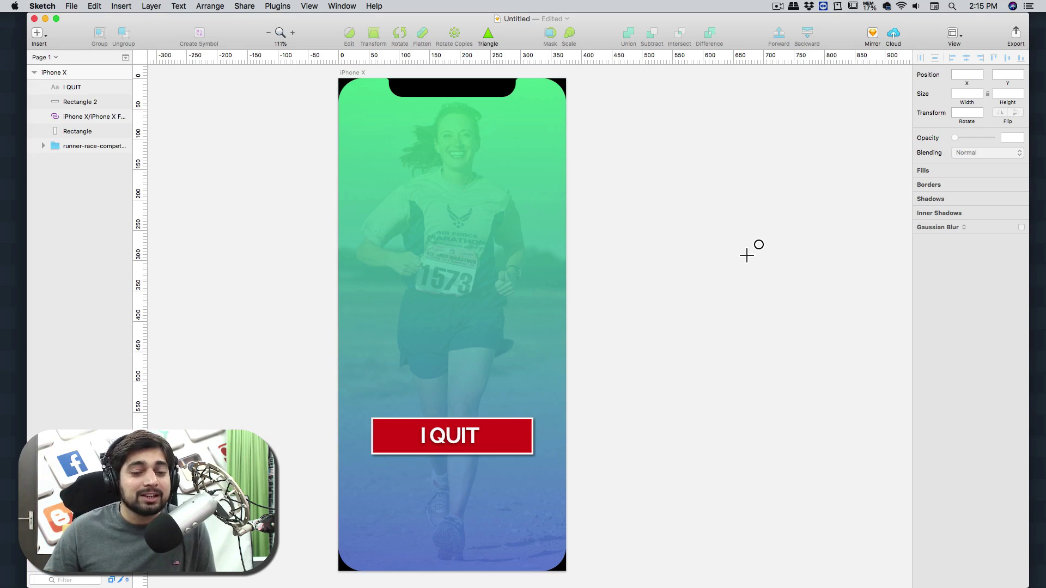
# Draw a 200 × 200 circle and move it over the runner's upper body at 87, 185.
pyautogui.moveTo(407, 197)
pyautogui.mouseDown()
pyautogui.moveTo(525, 292)
pyautogui.moveTo(508, 299)
pyautogui.mouseUp()
pyautogui.click(963, 93)
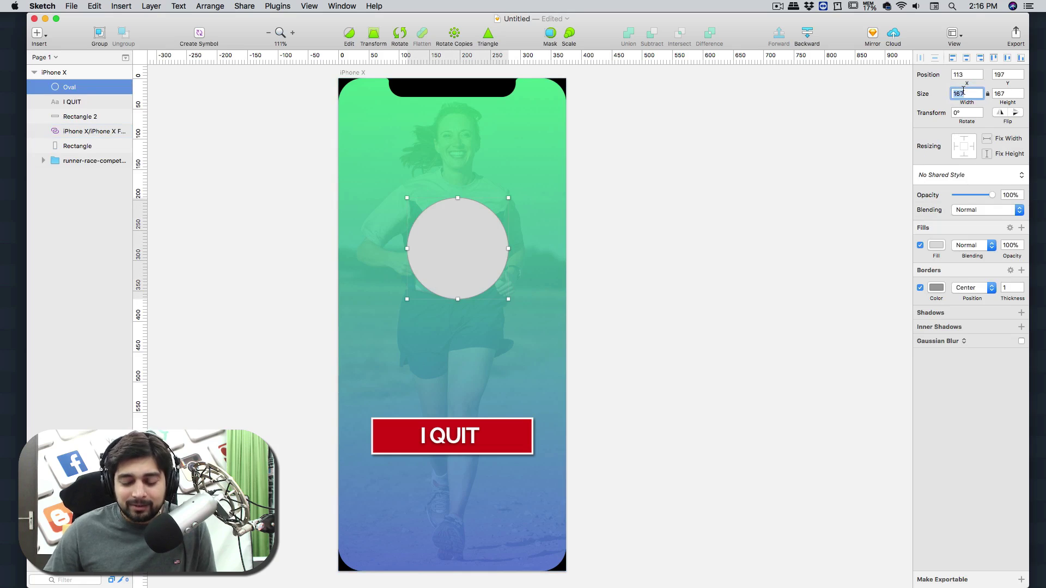
pyautogui.write('200')
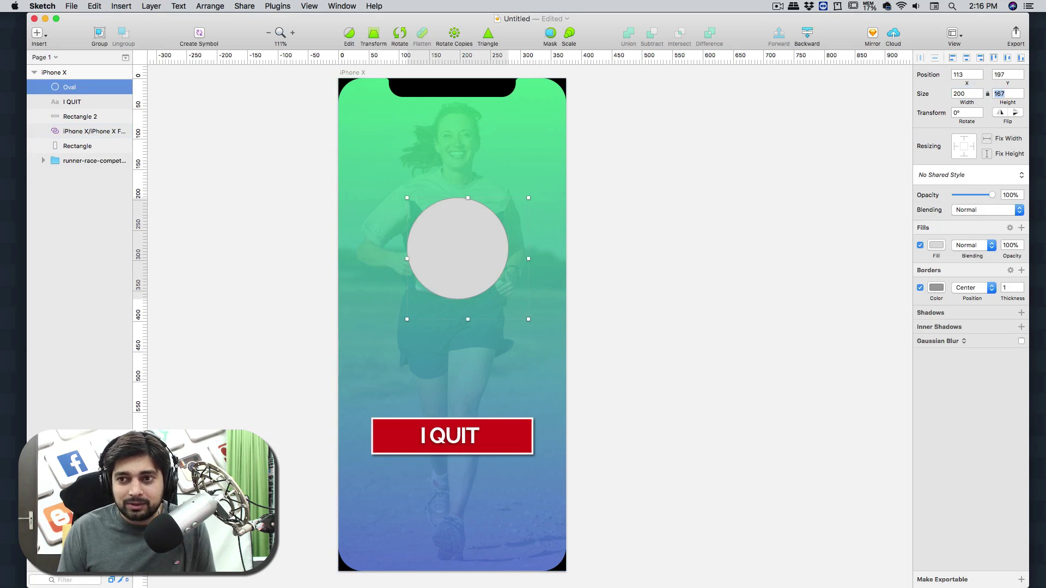
pyautogui.press('Tab')
pyautogui.write('200')
pyautogui.press('Return')
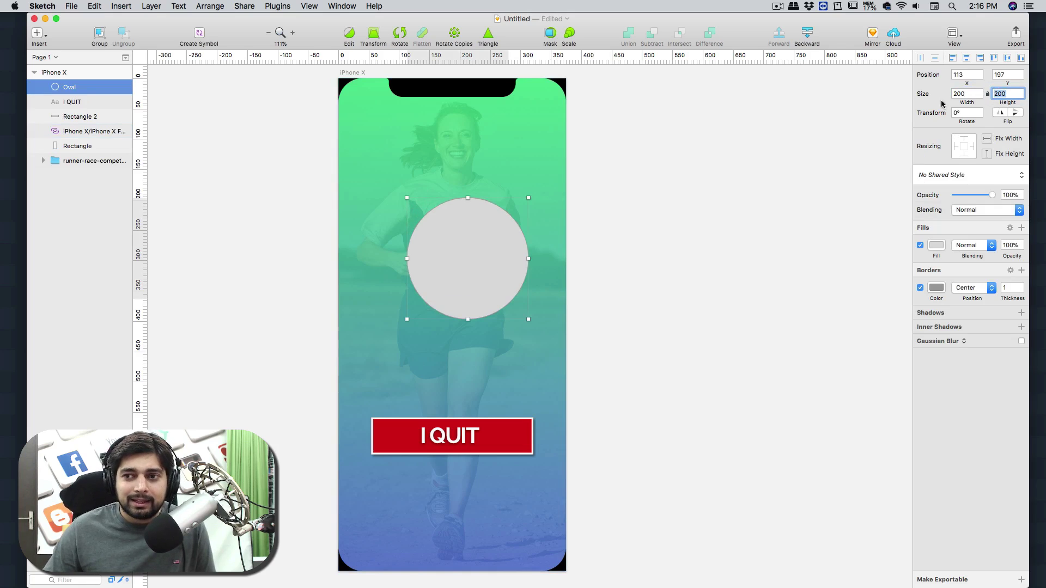
pyautogui.click(789, 182)
pyautogui.moveTo(476, 247)
pyautogui.mouseDown()
pyautogui.moveTo(448, 240)
pyautogui.moveTo(461, 239)
pyautogui.mouseUp()
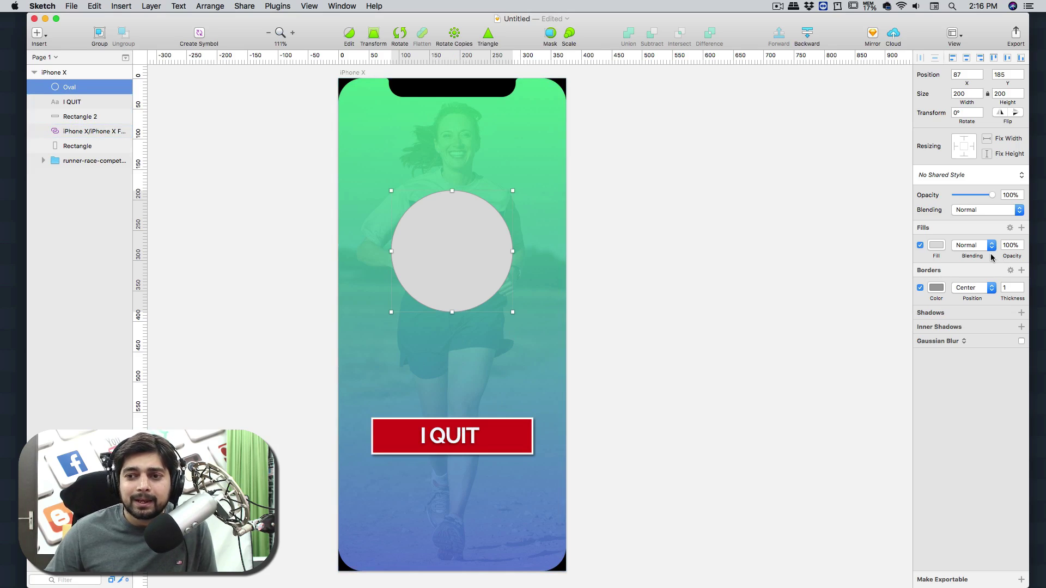
# Remove the circle's fill and give it a 20-px light grey (about CBC9C9) border.
pyautogui.click(920, 246)
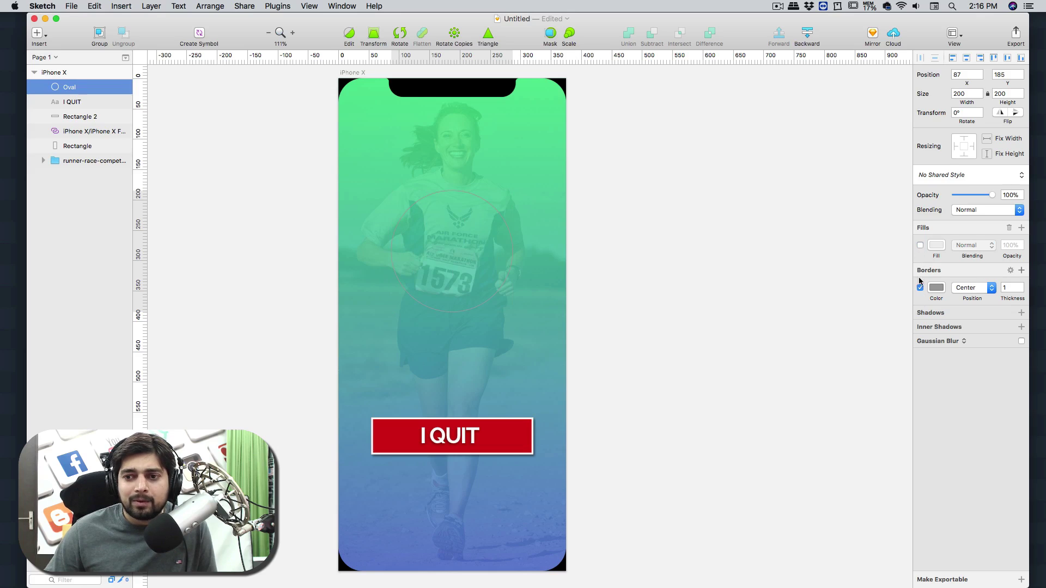
pyautogui.click(1021, 288)
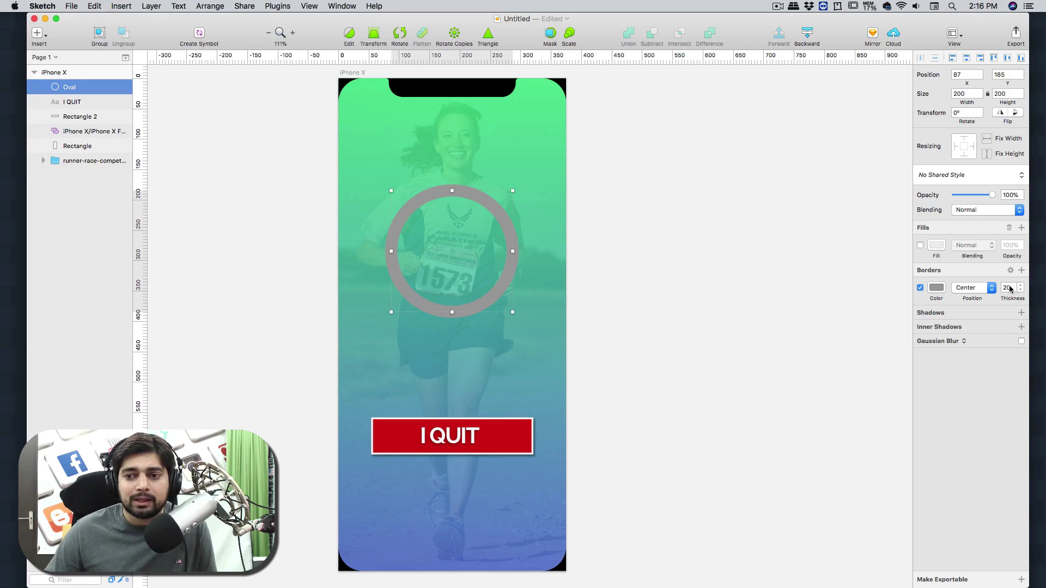
pyautogui.click(934, 289)
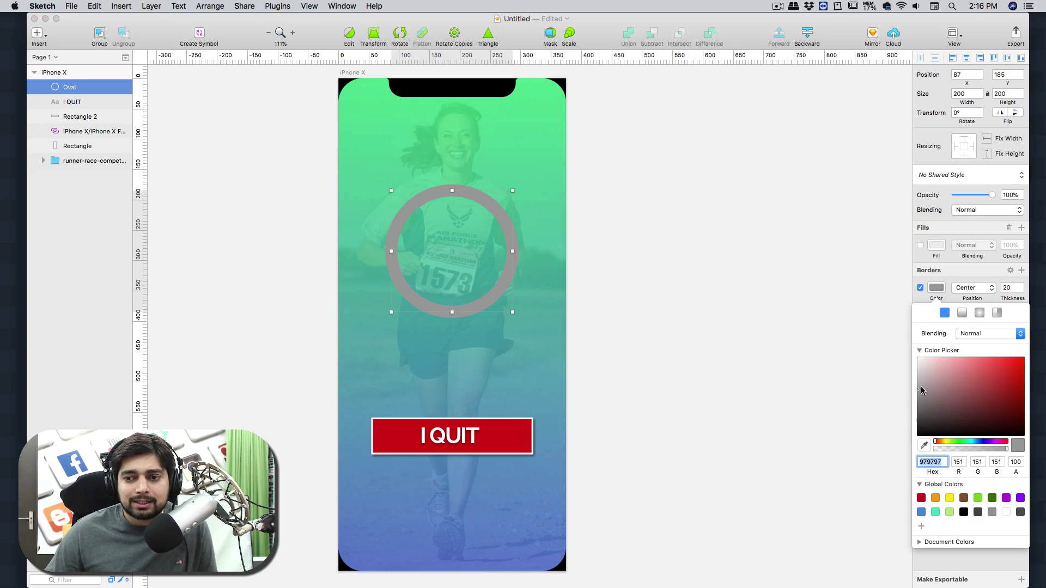
pyautogui.click(918, 385)
pyautogui.moveTo(918, 381); pyautogui.dragTo(919, 375)
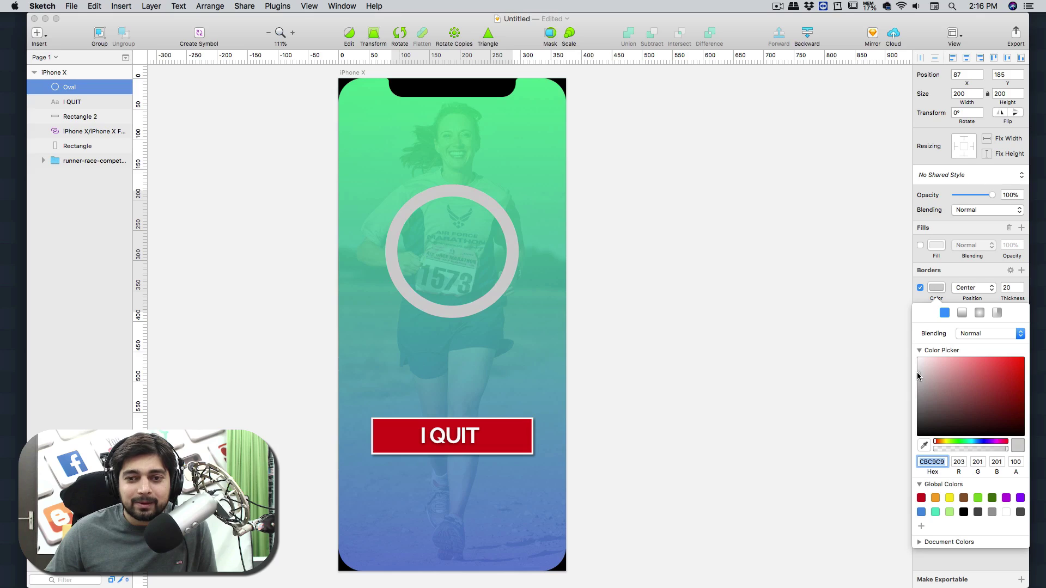
pyautogui.click(725, 271)
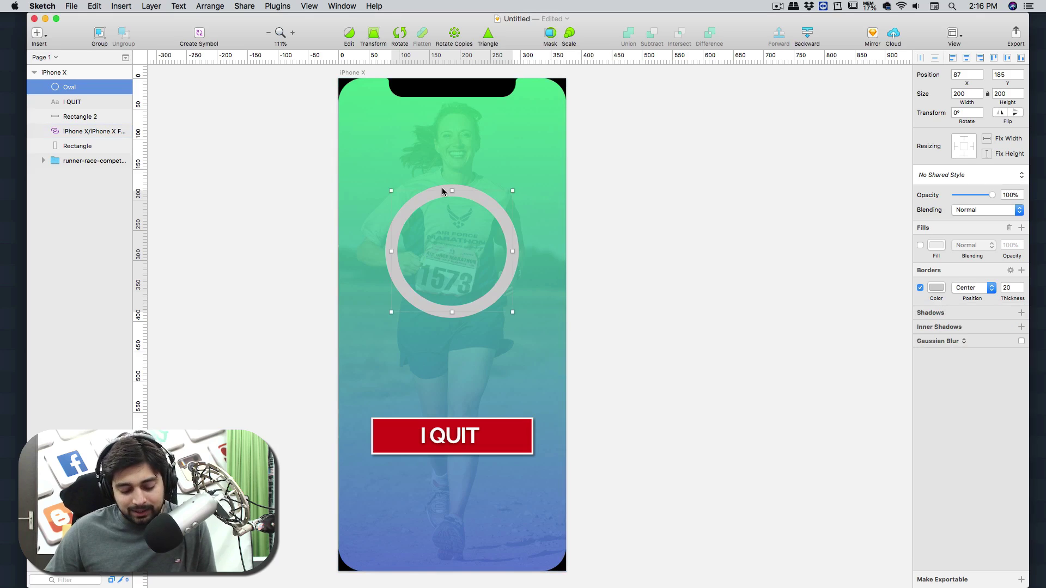
# Duplicate the grey ring and rename the copy to Oval2.
pyautogui.press('super+d')
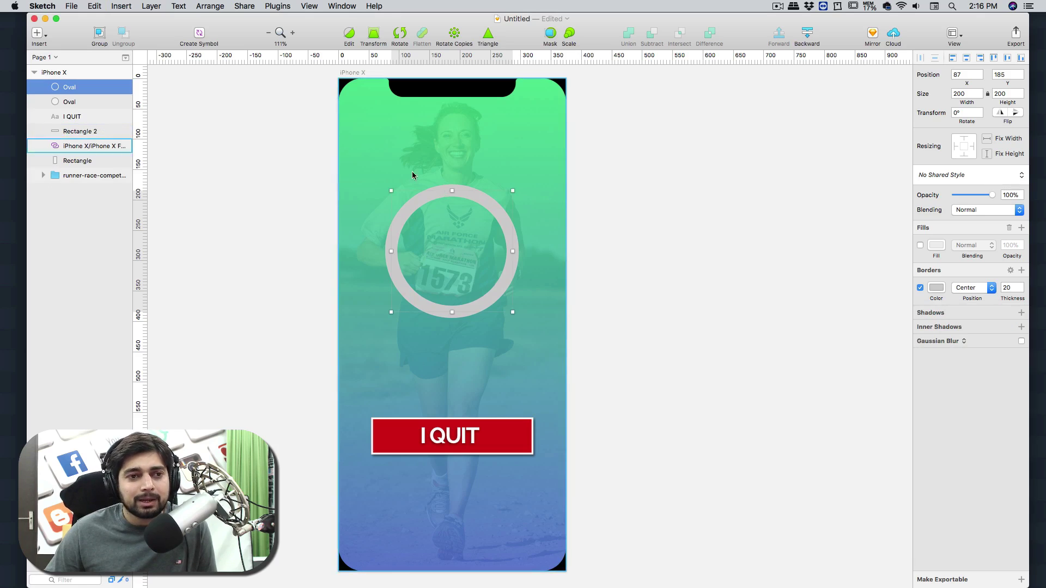
pyautogui.doubleClick(70, 88)
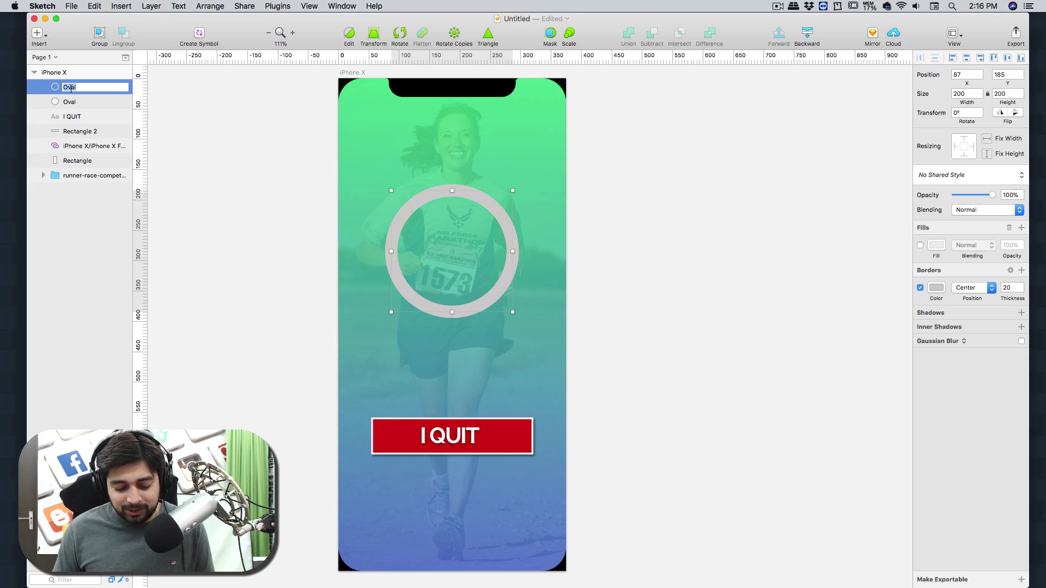
pyautogui.write('Oval2')
pyautogui.press('Return')
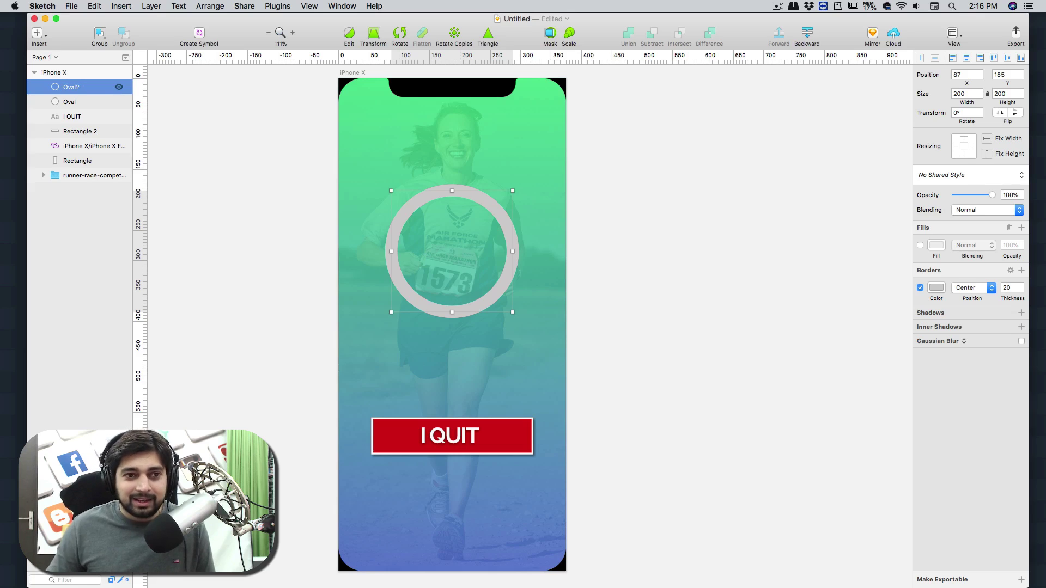
pyautogui.click(79, 102)
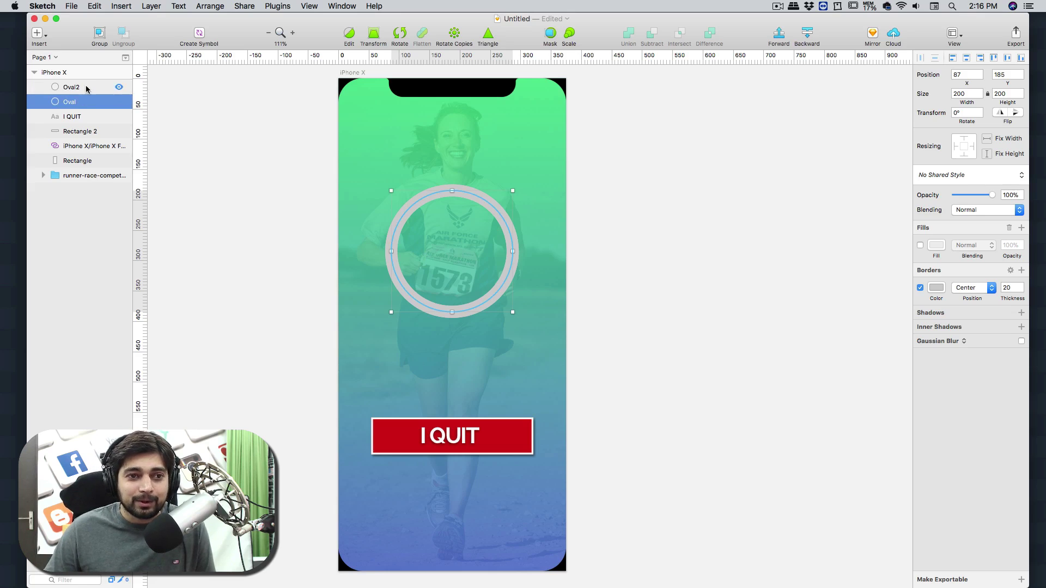
pyautogui.click(81, 87)
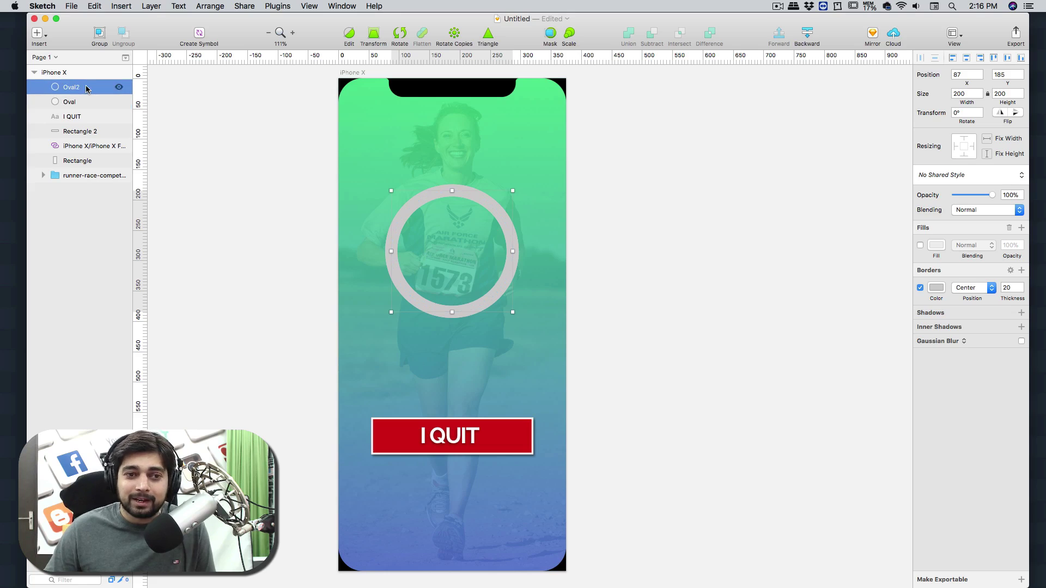
# Change Oval2's border colour to bright yellow, about E8FC39.
pyautogui.click(936, 288)
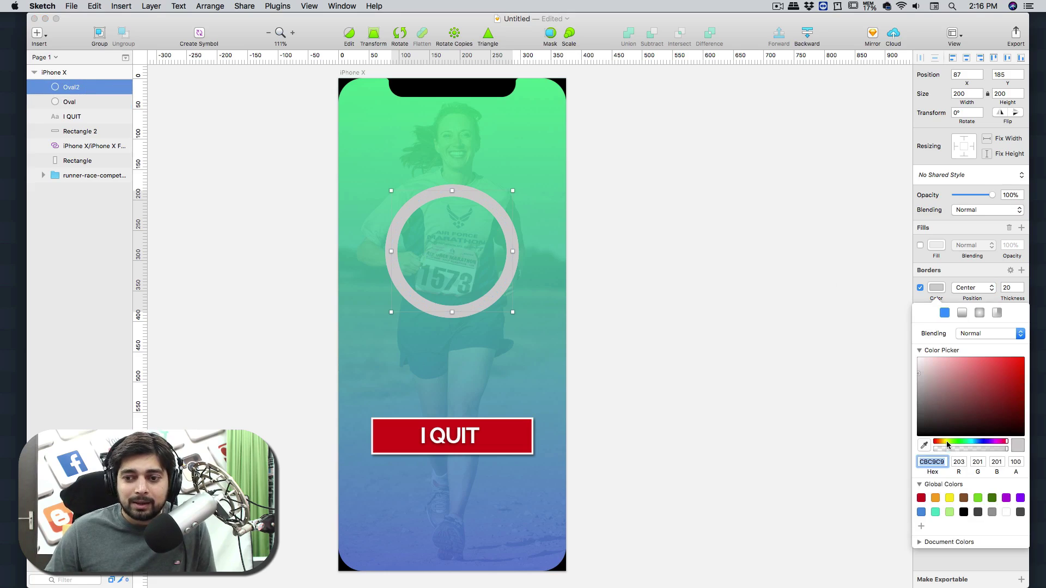
pyautogui.click(946, 441)
pyautogui.click(999, 366)
pyautogui.moveTo(999, 367)
pyautogui.mouseDown()
pyautogui.moveTo(1009, 366)
pyautogui.moveTo(999, 356)
pyautogui.mouseUp()
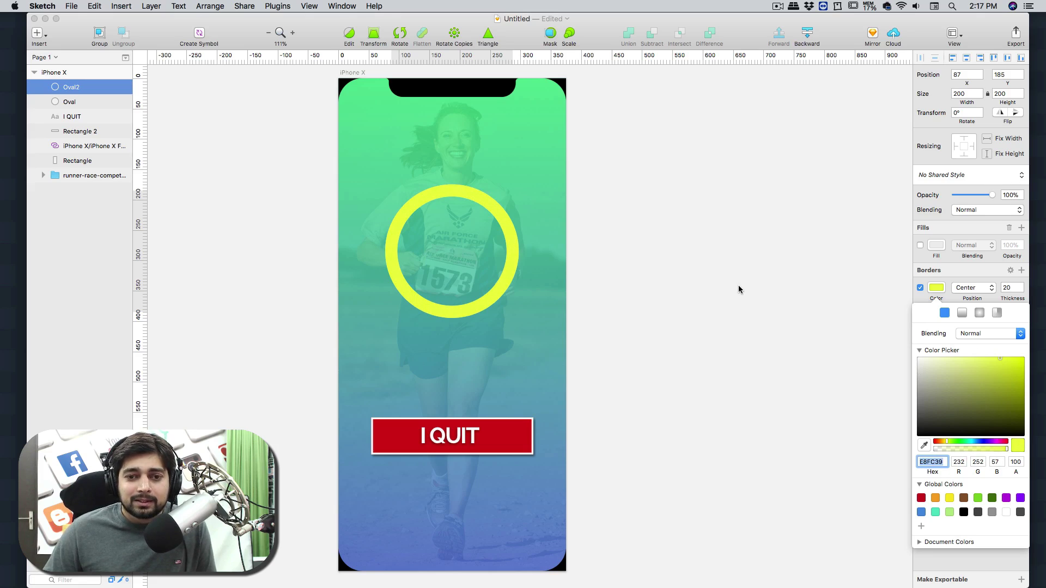
pyautogui.click(783, 208)
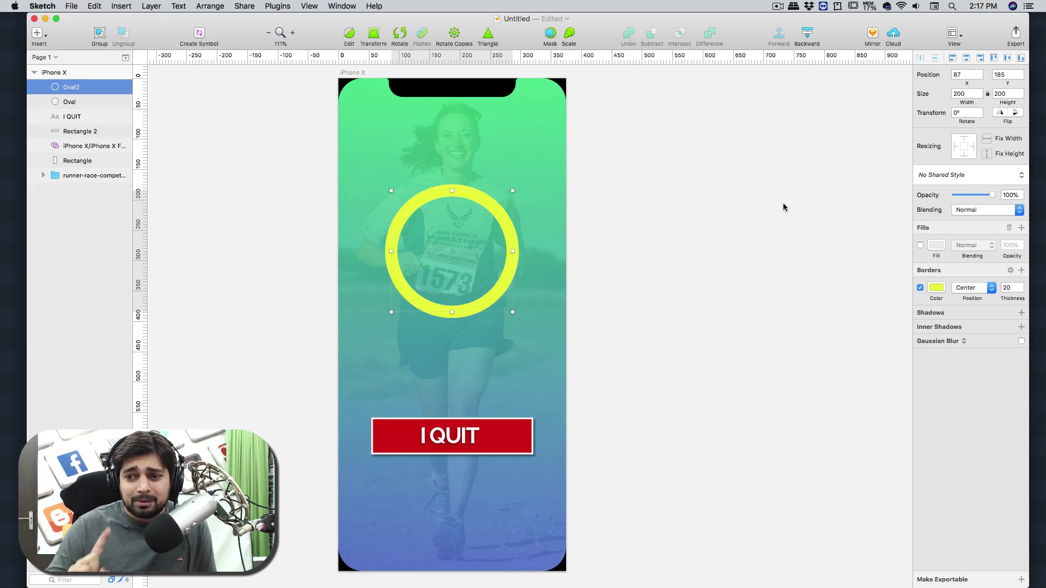
# Give Oval2's border rounded ends and a dash gap of 8000.
pyautogui.click(1011, 271)
pyautogui.click(948, 297)
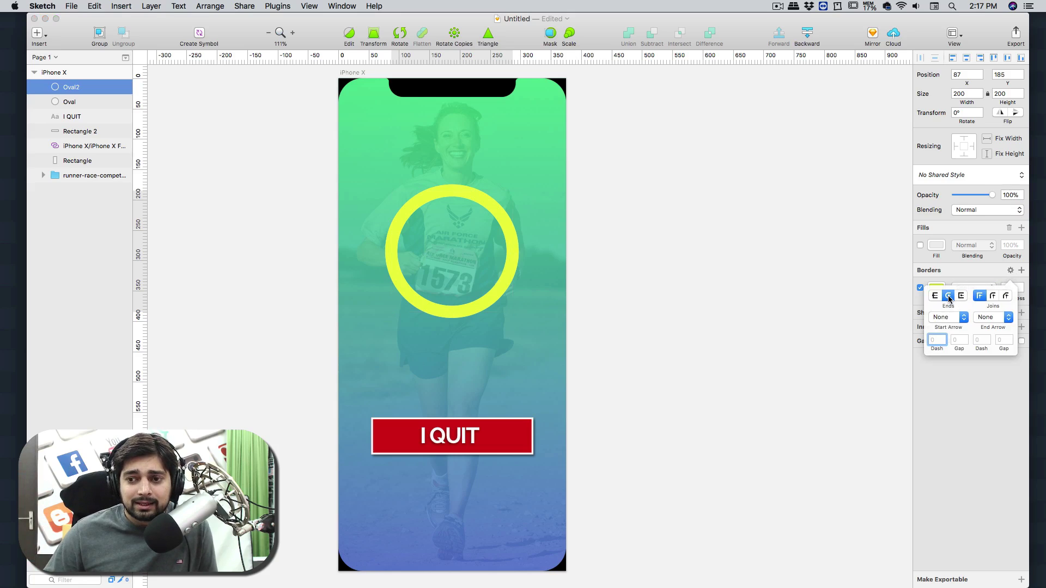
pyautogui.click(956, 341)
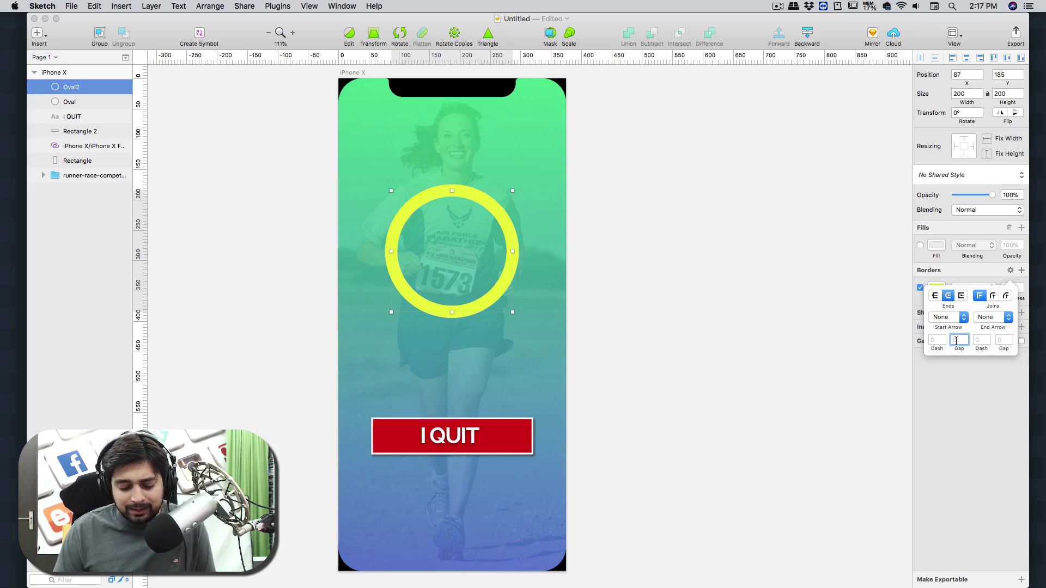
pyautogui.press('Return')
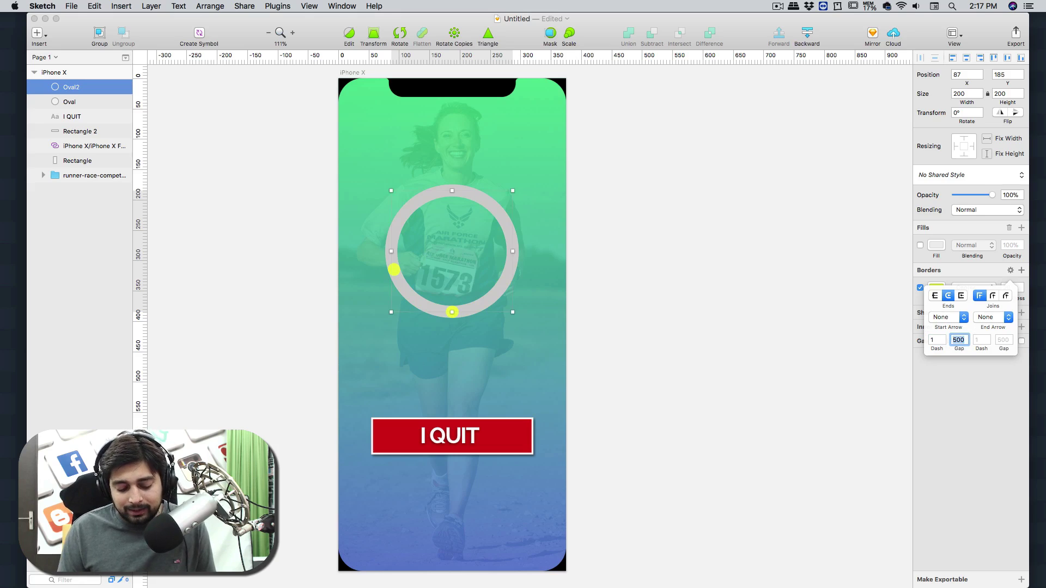
pyautogui.write('8000')
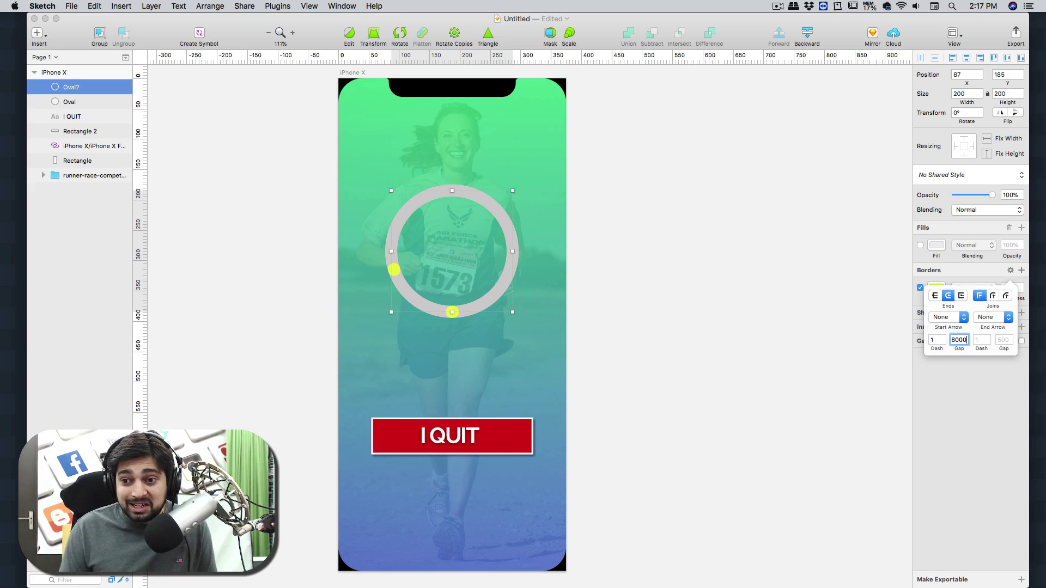
pyautogui.press('Return')
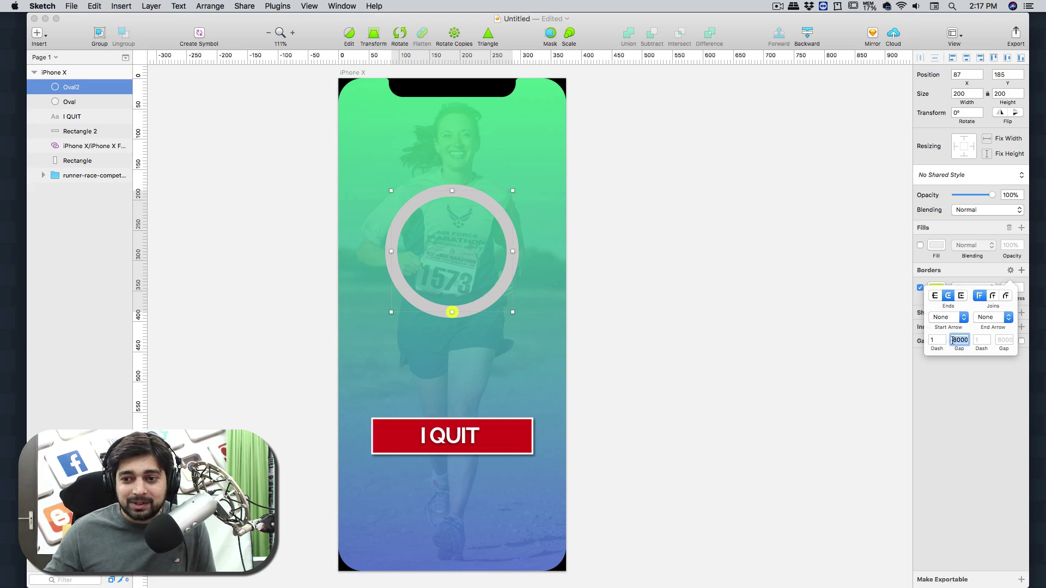
# Raise the dash length to about 581, leaving a small grey gap in the arc.
pyautogui.click(935, 340)
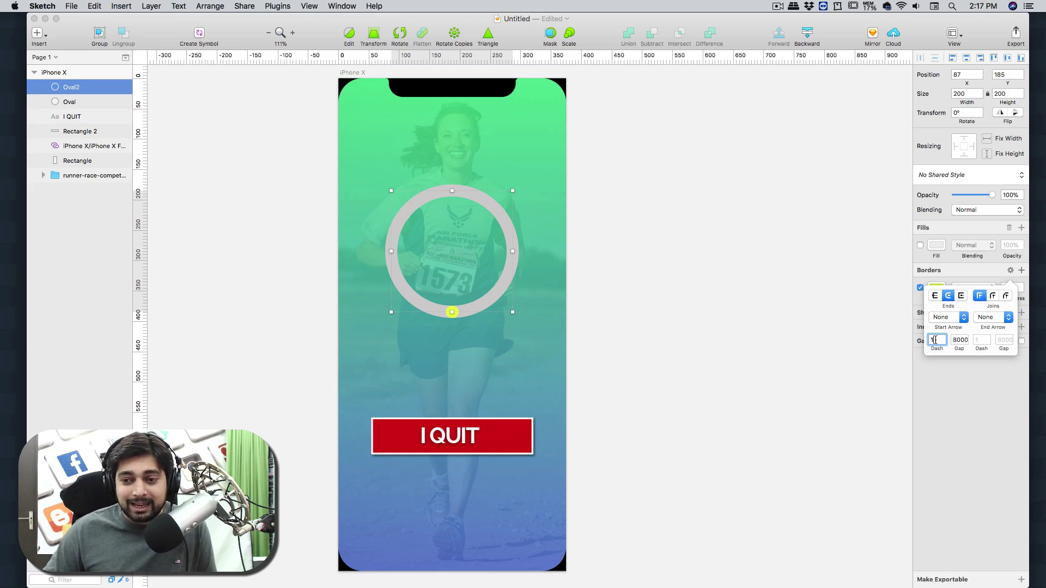
pyautogui.hotkey('shift', 'Up')
pyautogui.hotkey('shift', 'Up')
pyautogui.hotkey('shift', 'Up')
pyautogui.hotkey('shift', 'Up')
pyautogui.hotkey('shift', 'Up')
pyautogui.hotkey('shift', 'Up')
pyautogui.hotkey('shift', 'Up')
pyautogui.hotkey('shift', 'Up')
pyautogui.hotkey('shift', 'Up')
pyautogui.hotkey('shift', 'Up')
pyautogui.hotkey('shift', 'Up')
pyautogui.hotkey('shift', 'Up')
pyautogui.hotkey('shift', 'Up')
pyautogui.hotkey('shift', 'Up')
pyautogui.hotkey('shift', 'Up')
pyautogui.hotkey('shift', 'Up')
pyautogui.hotkey('shift', 'Up')
pyautogui.hotkey('shift', 'Up')
pyautogui.hotkey('shift', 'Up')
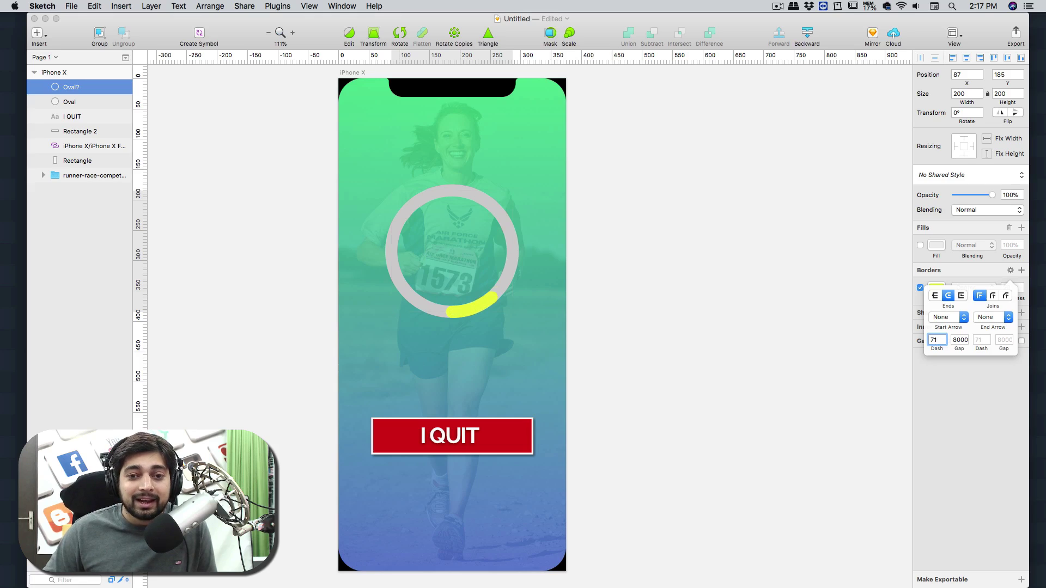
pyautogui.hotkey('shift', 'Up')
pyautogui.hotkey('shift', 'Up')
pyautogui.hotkey('shift', 'Up')
pyautogui.hotkey('shift', 'Up')
pyautogui.hotkey('shift', 'Up')
pyautogui.hotkey('shift', 'Up')
pyautogui.hotkey('shift', 'Up')
pyautogui.hotkey('shift', 'Up')
pyautogui.hotkey('shift', 'Up')
pyautogui.hotkey('shift', 'Up')
pyautogui.hotkey('shift', 'Up')
pyautogui.hotkey('shift', 'Up')
pyautogui.hotkey('shift', 'Up')
pyautogui.hotkey('shift', 'Up')
pyautogui.hotkey('shift', 'Up')
pyautogui.hotkey('shift', 'Up')
pyautogui.hotkey('shift', 'Up')
pyautogui.hotkey('shift', 'Up')
pyautogui.hotkey('shift', 'Up')
pyautogui.hotkey('shift', 'Up')
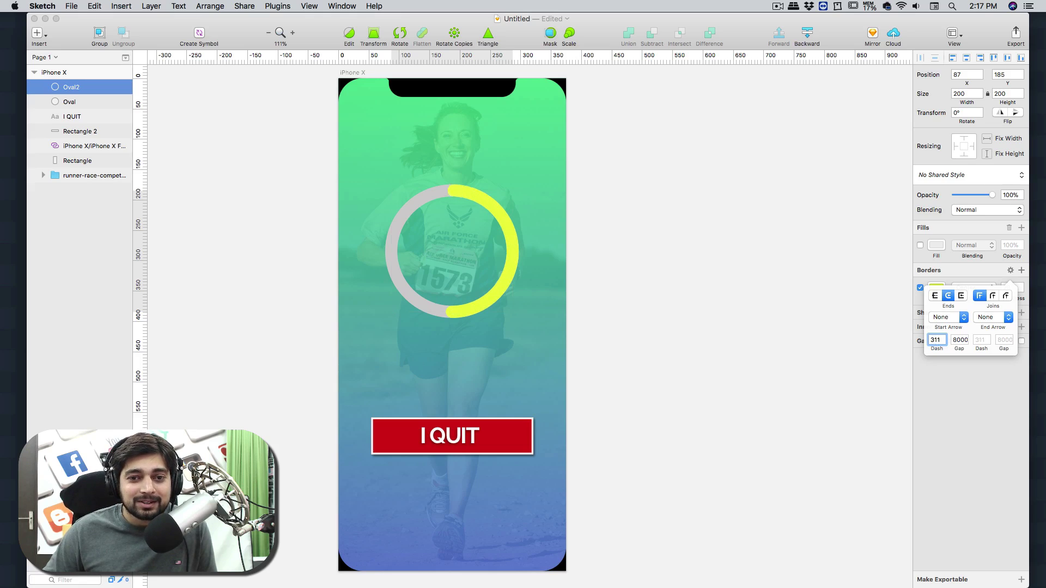
pyautogui.hotkey('shift', 'Up')
pyautogui.hotkey('shift', 'Up')
pyautogui.hotkey('shift', 'Up')
pyautogui.hotkey('shift', 'Up')
pyautogui.hotkey('shift', 'Up')
pyautogui.hotkey('shift', 'Up')
pyautogui.hotkey('shift', 'Up')
pyautogui.hotkey('shift', 'Up')
pyautogui.hotkey('shift', 'Up')
pyautogui.hotkey('shift', 'Up')
pyautogui.hotkey('shift', 'Up')
pyautogui.hotkey('shift', 'Up')
pyautogui.hotkey('shift', 'Up')
pyautogui.hotkey('shift', 'Up')
pyautogui.hotkey('shift', 'Up')
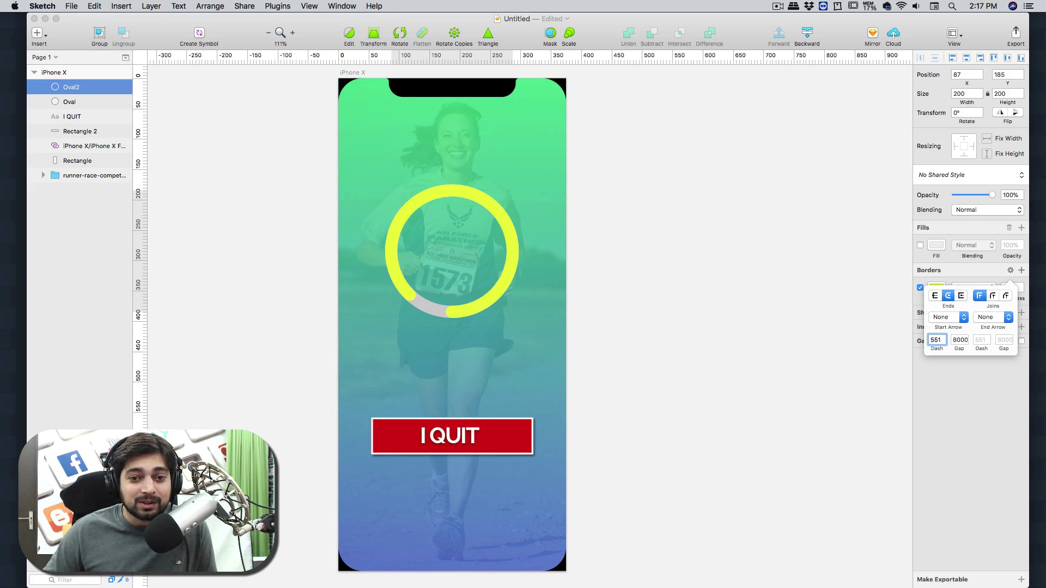
pyautogui.hotkey('shift', 'Up')
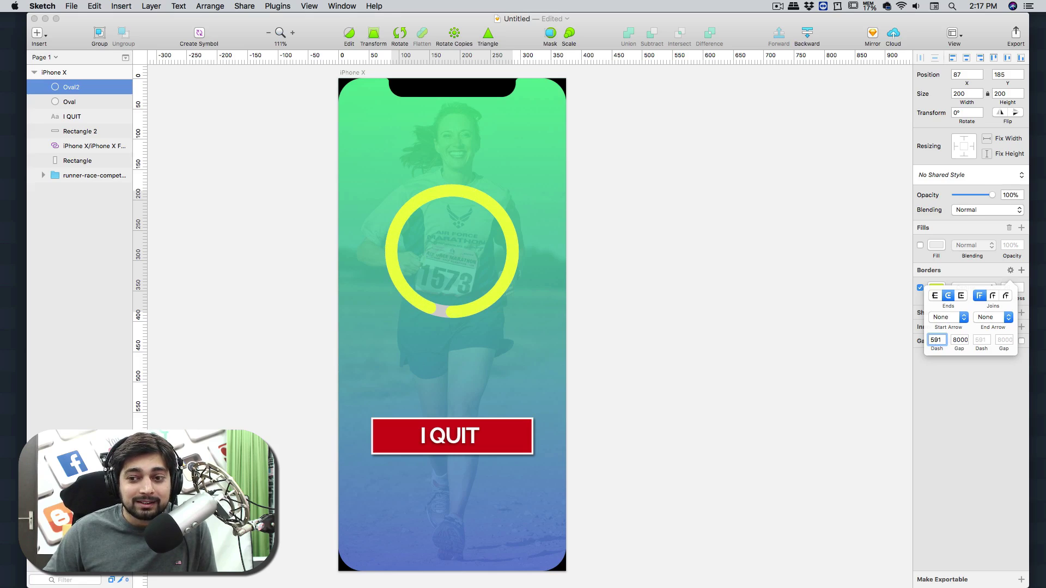
pyautogui.hotkey('shift', 'Up')
pyautogui.hotkey('shift', 'Up')
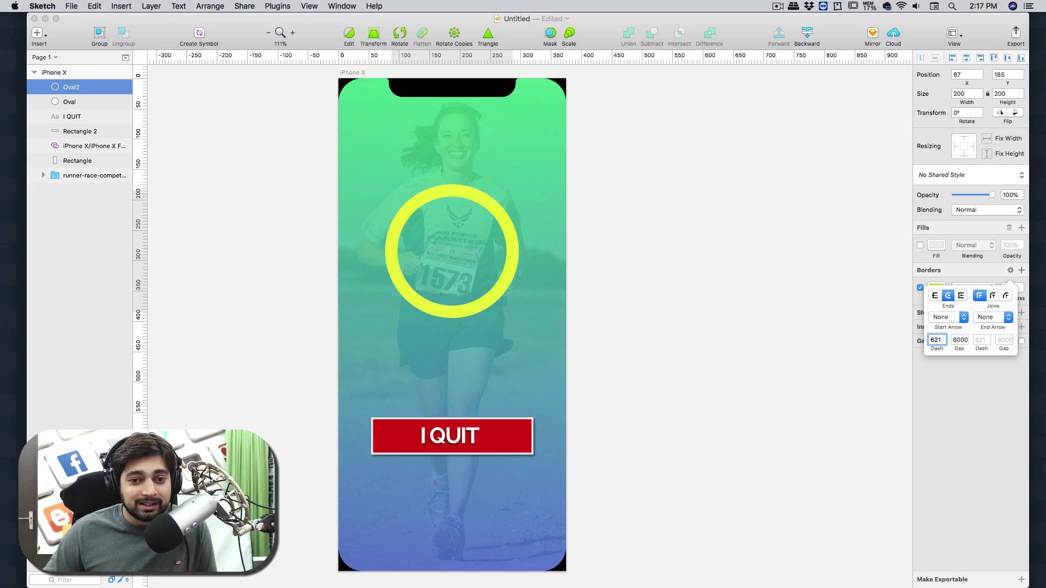
pyautogui.hotkey('shift', 'Down')
pyautogui.hotkey('shift', 'Down')
pyautogui.hotkey('shift', 'Down')
pyautogui.hotkey('shift', 'Down')
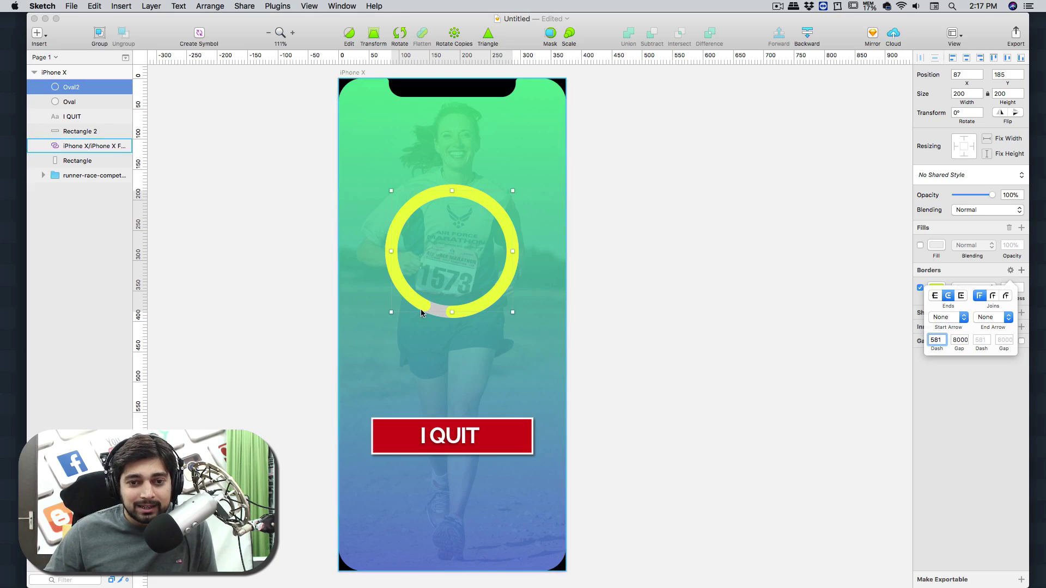
pyautogui.click(988, 276)
pyautogui.click(972, 289)
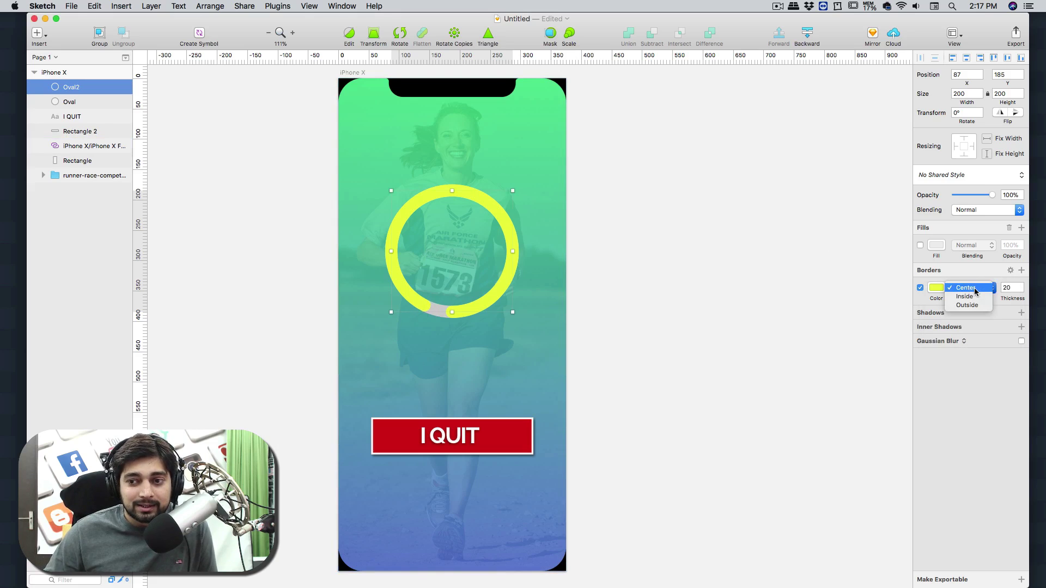
pyautogui.click(974, 297)
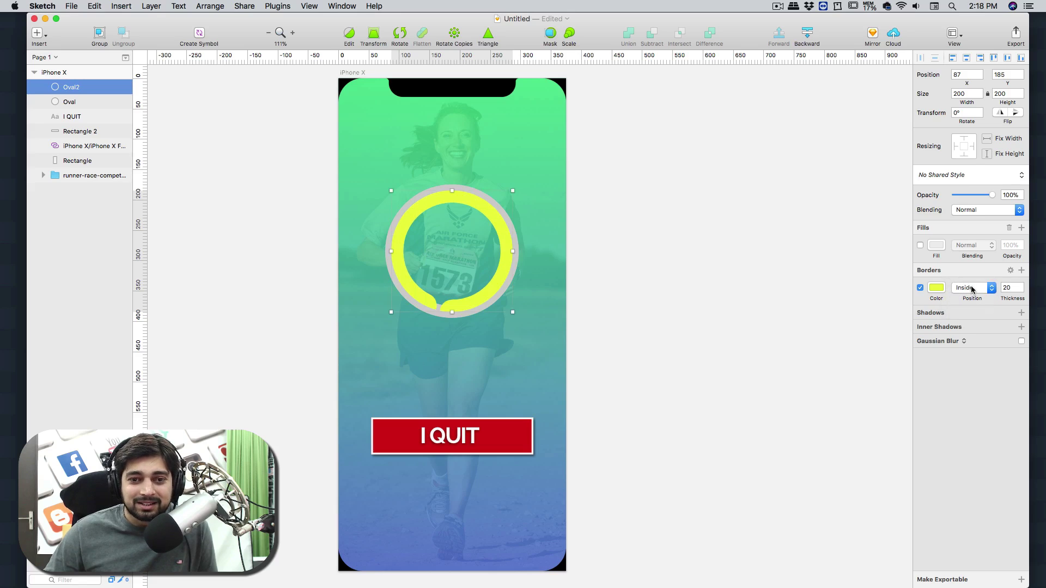
pyautogui.click(973, 289)
pyautogui.click(974, 281)
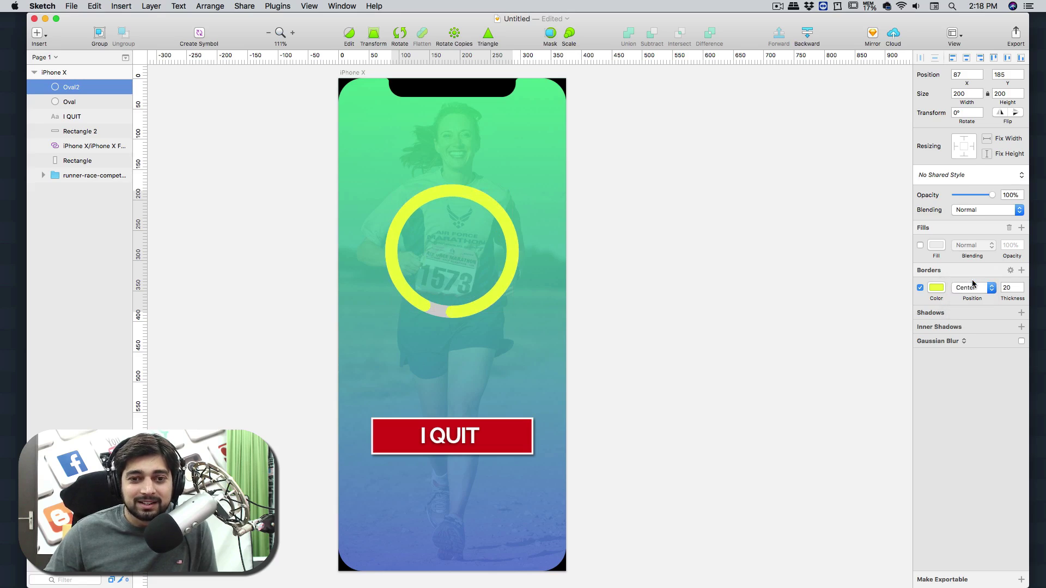
pyautogui.click(979, 271)
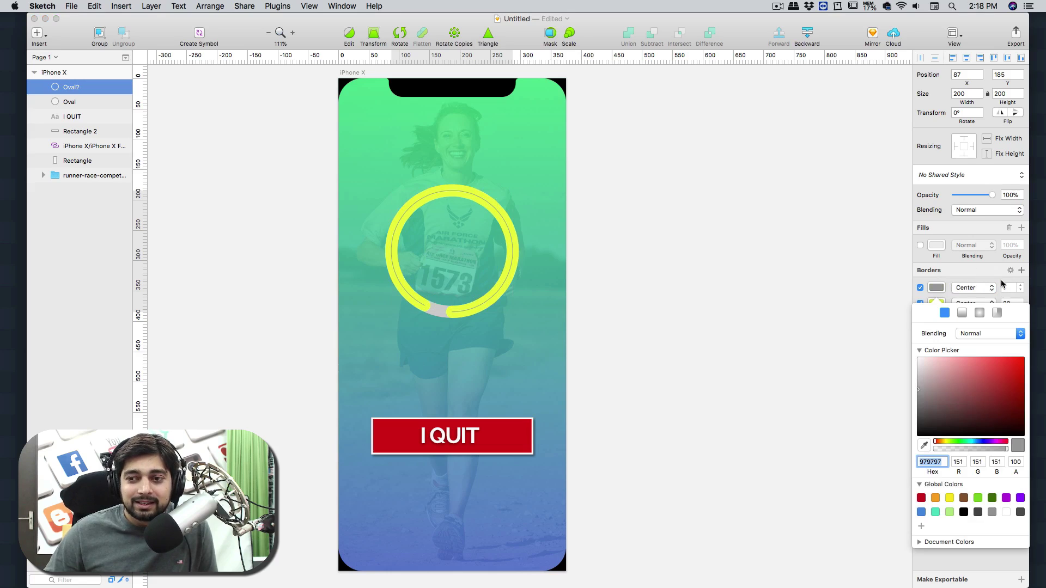
pyautogui.click(975, 270)
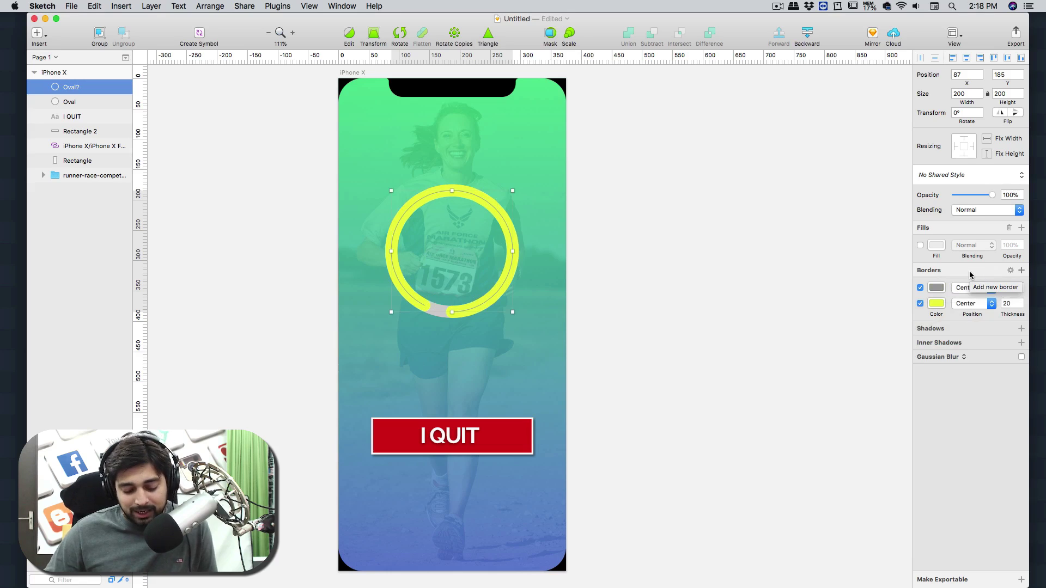
pyautogui.press('super+z')
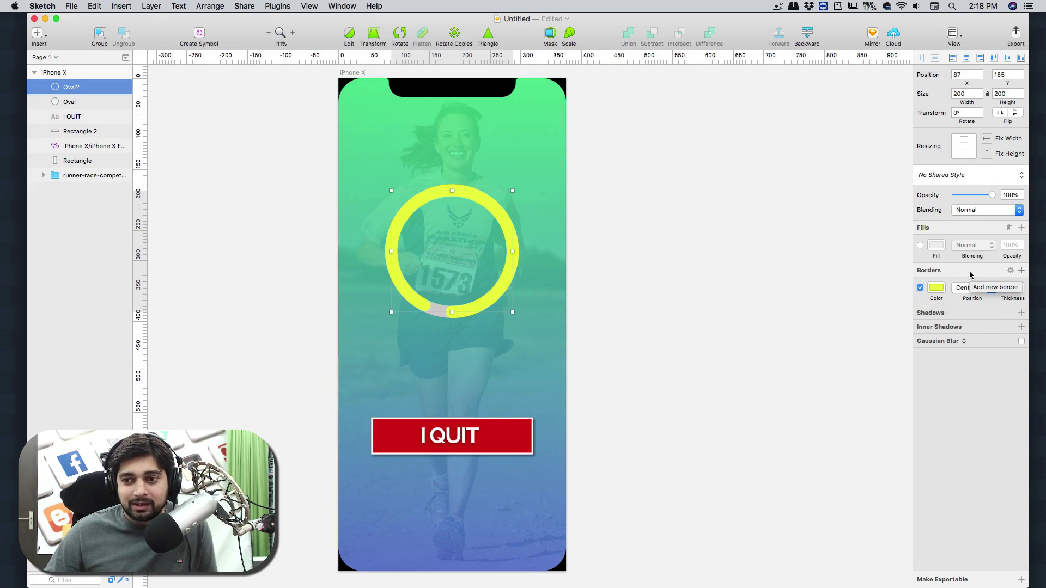
pyautogui.click(1010, 271)
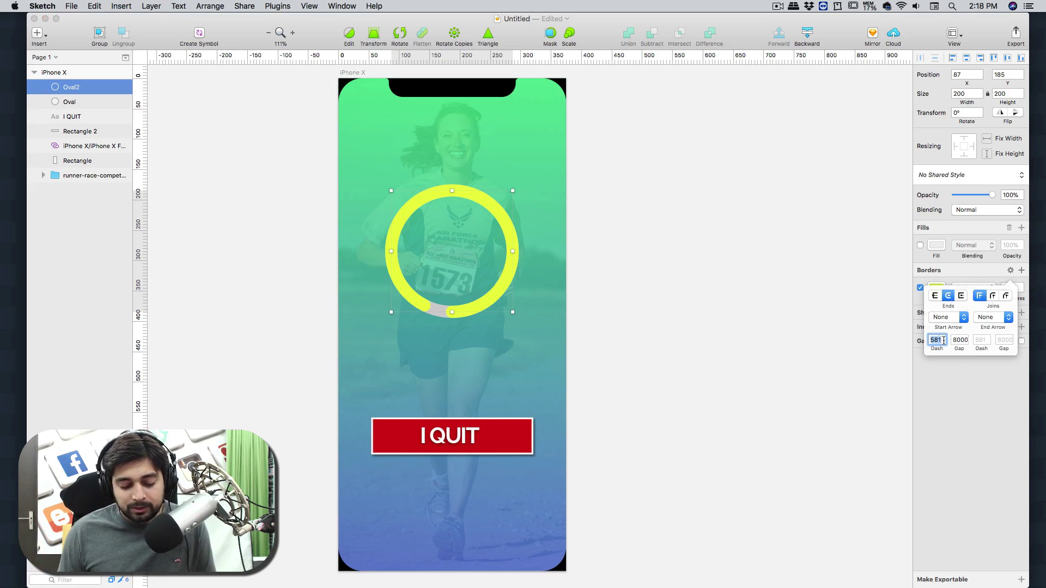
# Enter .25*200 as Oval2's dash so the yellow arc covers about a quarter of the ring.
pyautogui.write('.25')
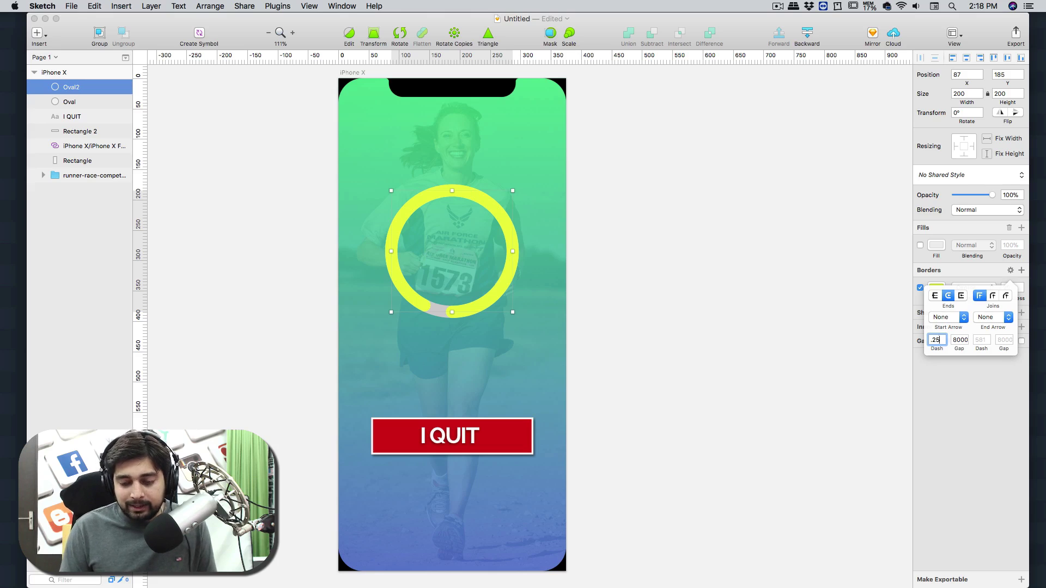
pyautogui.write('*200')
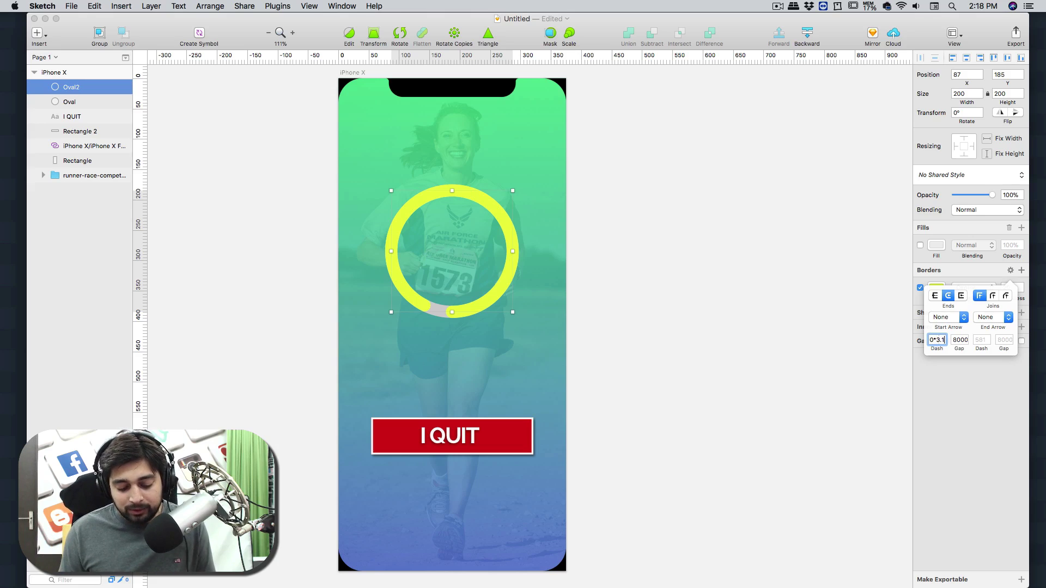
pyautogui.press('Return')
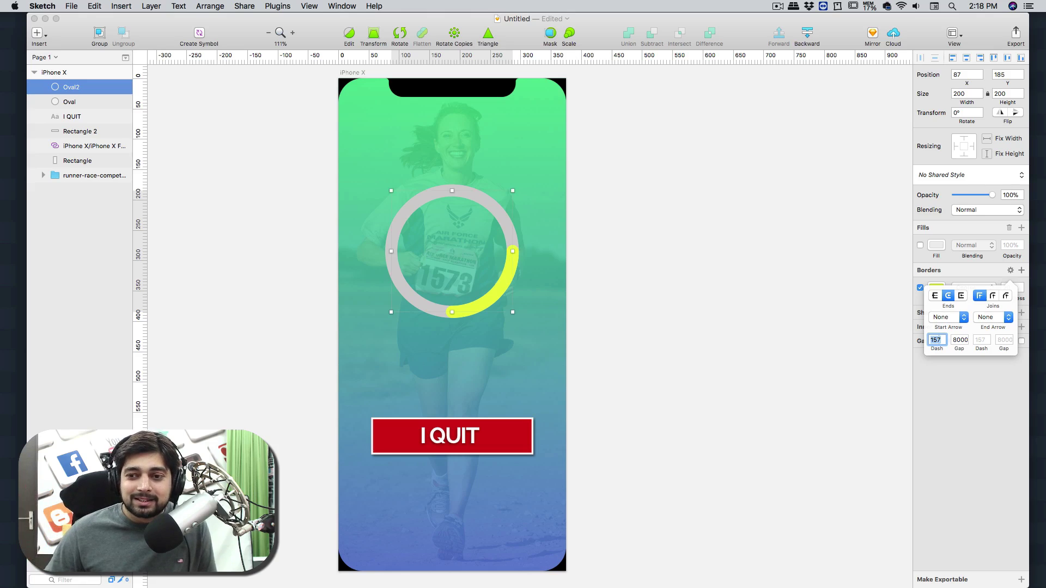
pyautogui.click(719, 255)
pyautogui.click(708, 248)
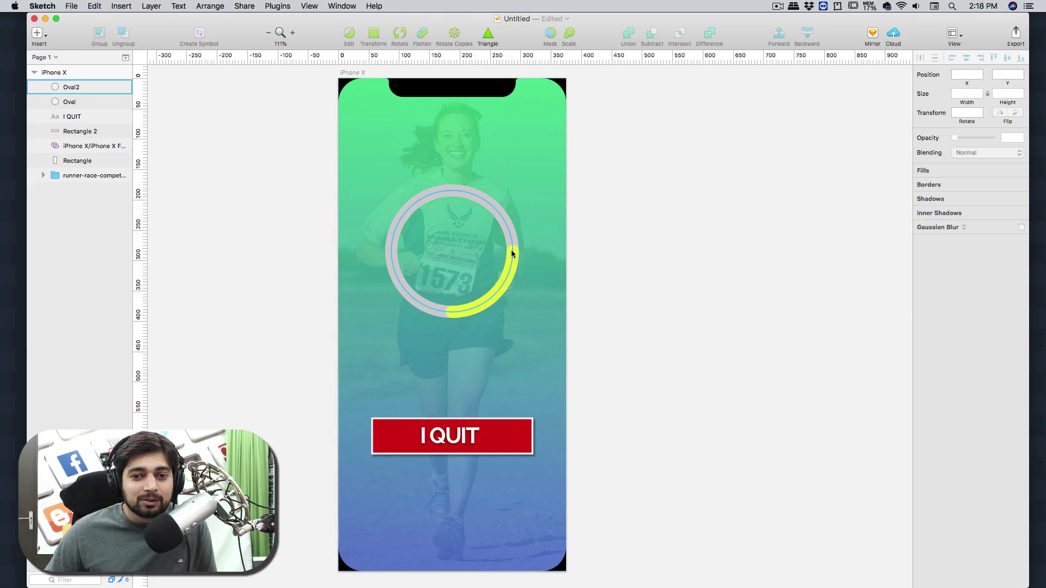
pyautogui.click(195, 142)
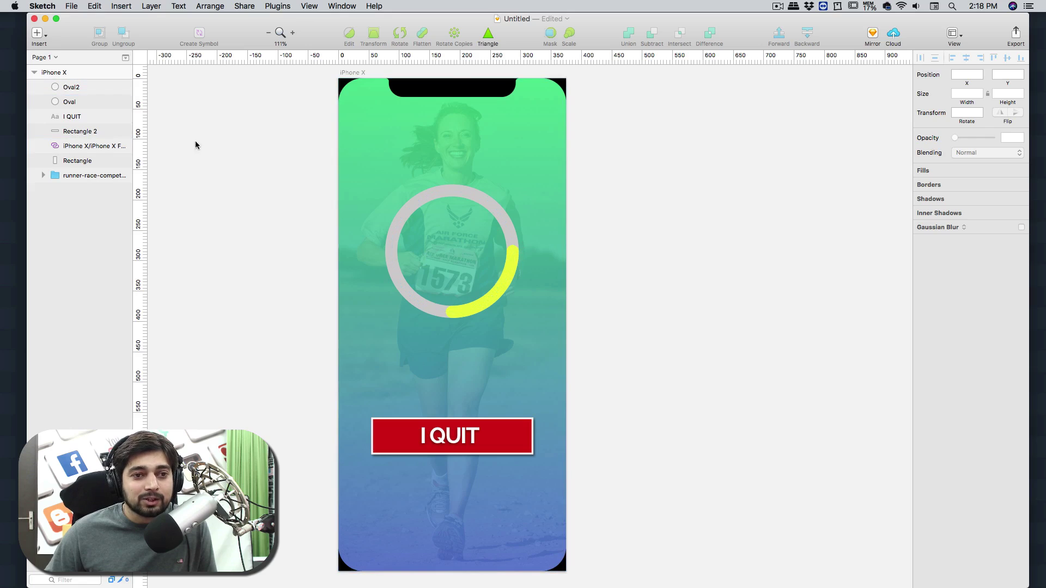
pyautogui.click(66, 73)
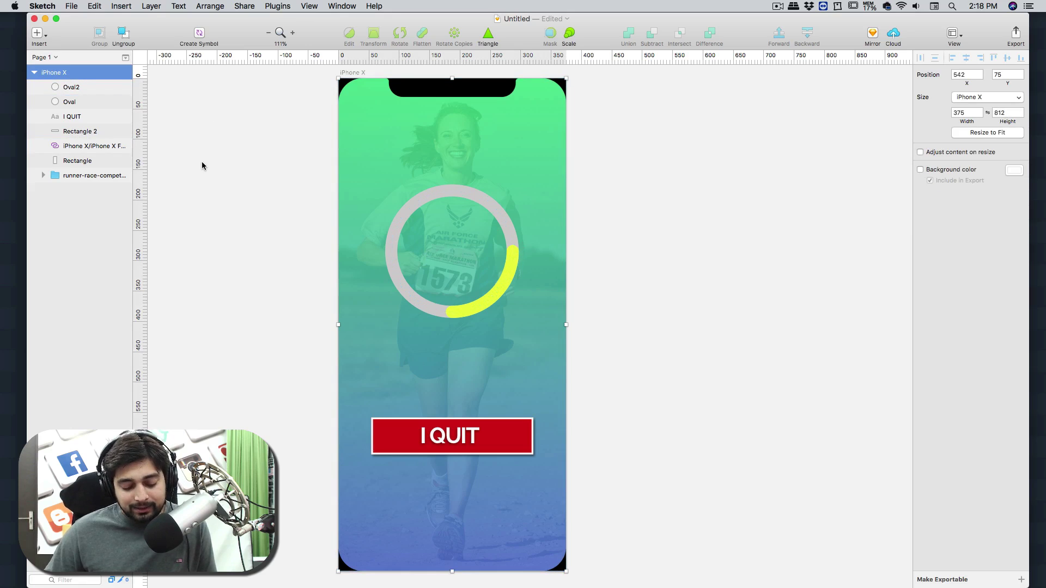
# Duplicate the iPhone X artboard and set the copy's Oval2 dash to .50*200*1.57 for a half arc.
pyautogui.press('super+d')
pyautogui.hscroll(5, 707, 218)
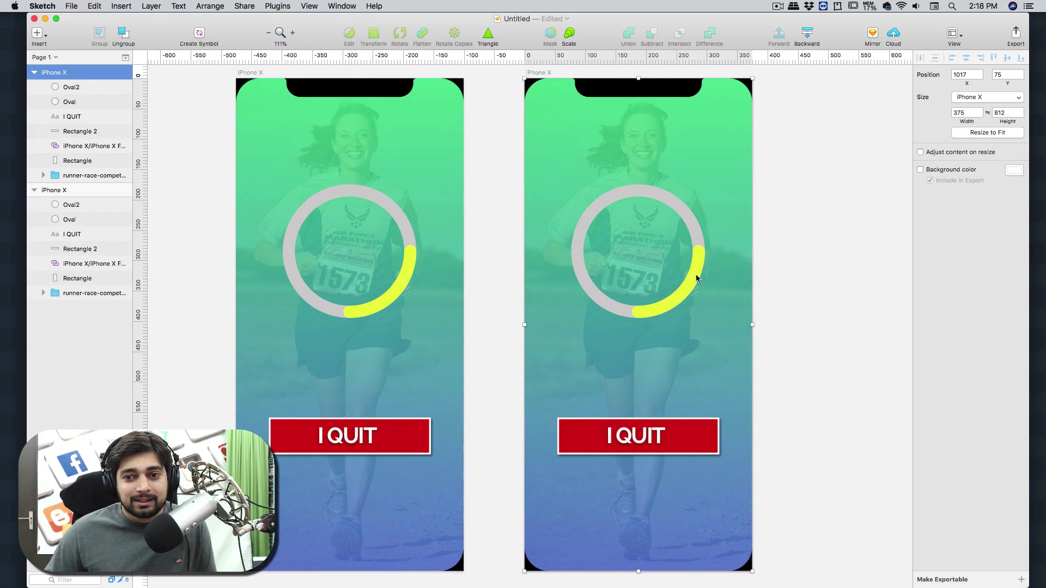
pyautogui.click(695, 274)
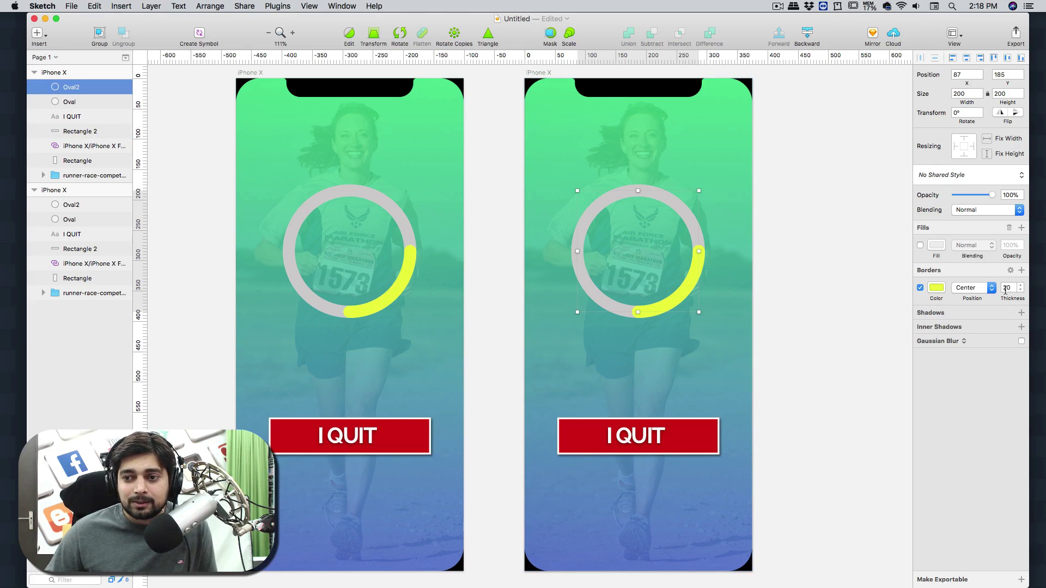
pyautogui.click(1010, 270)
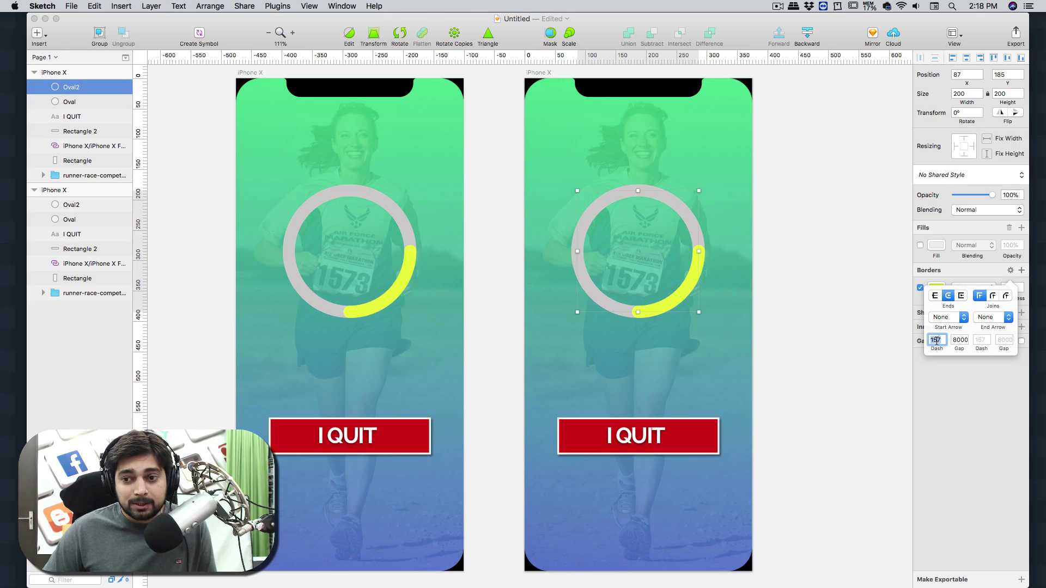
pyautogui.write('.50')
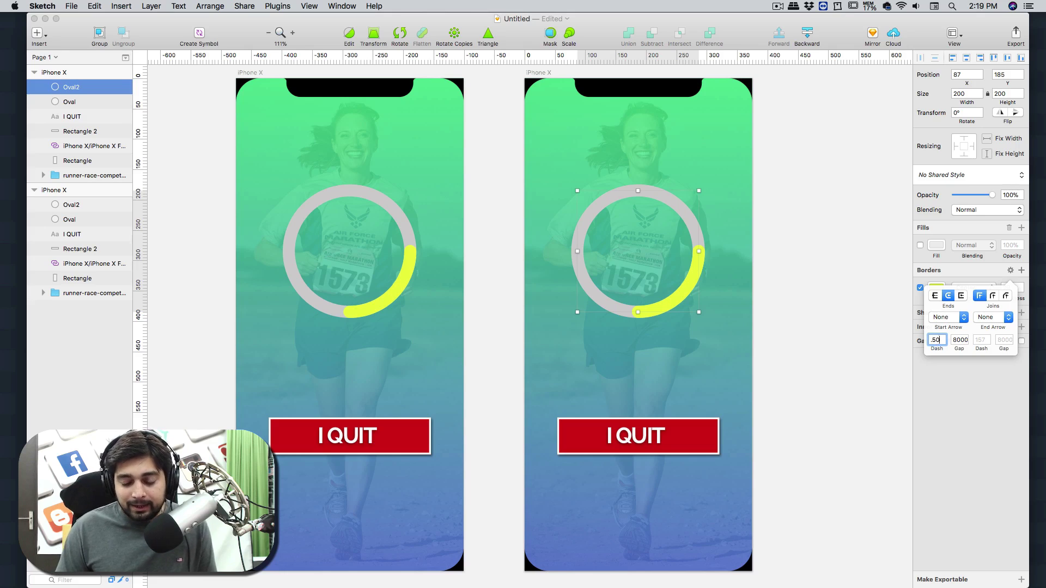
pyautogui.write('*200')
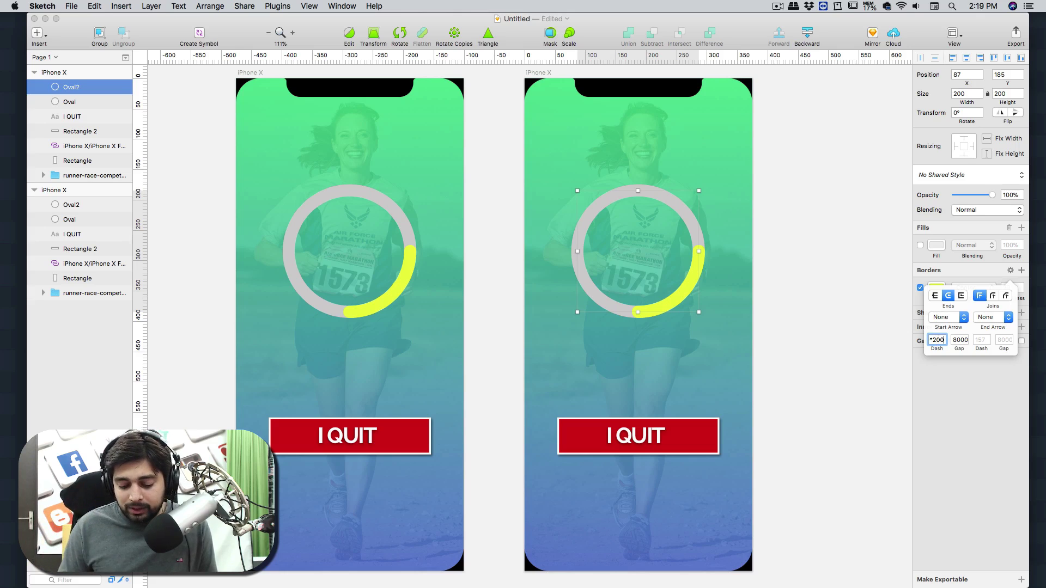
pyautogui.write('*')
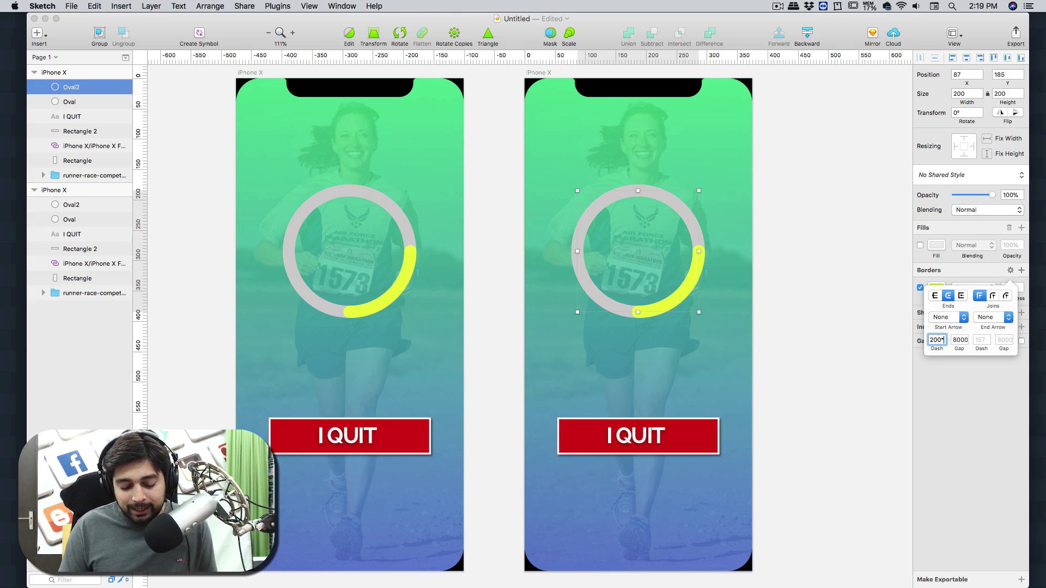
pyautogui.write('1.57')
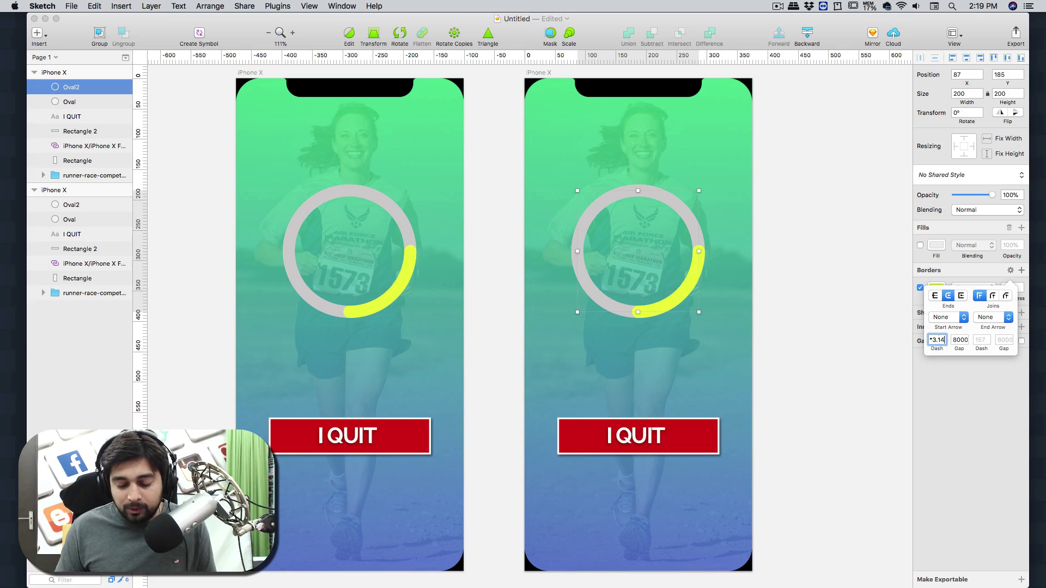
pyautogui.press('Return')
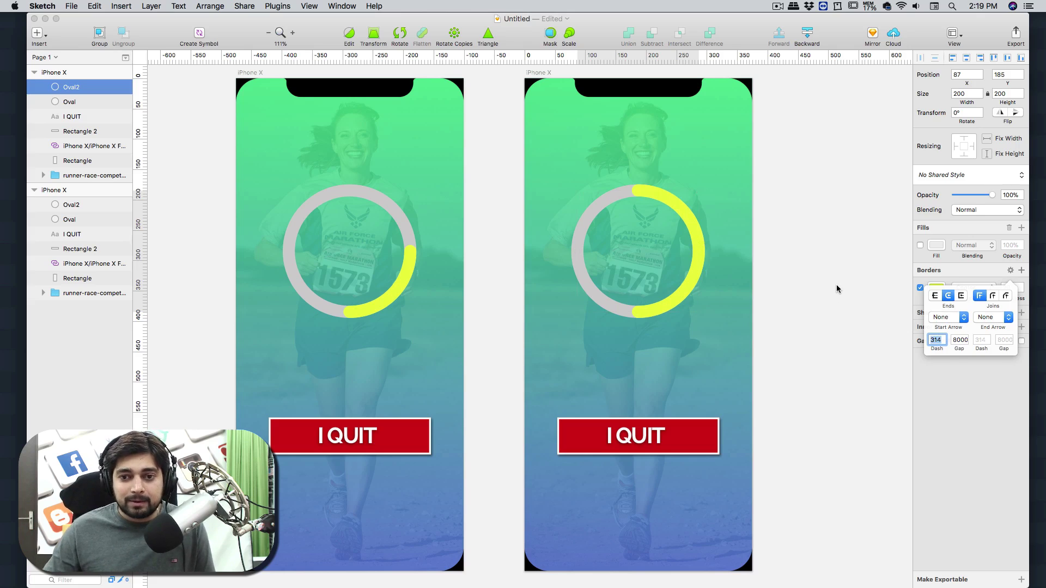
pyautogui.click(835, 285)
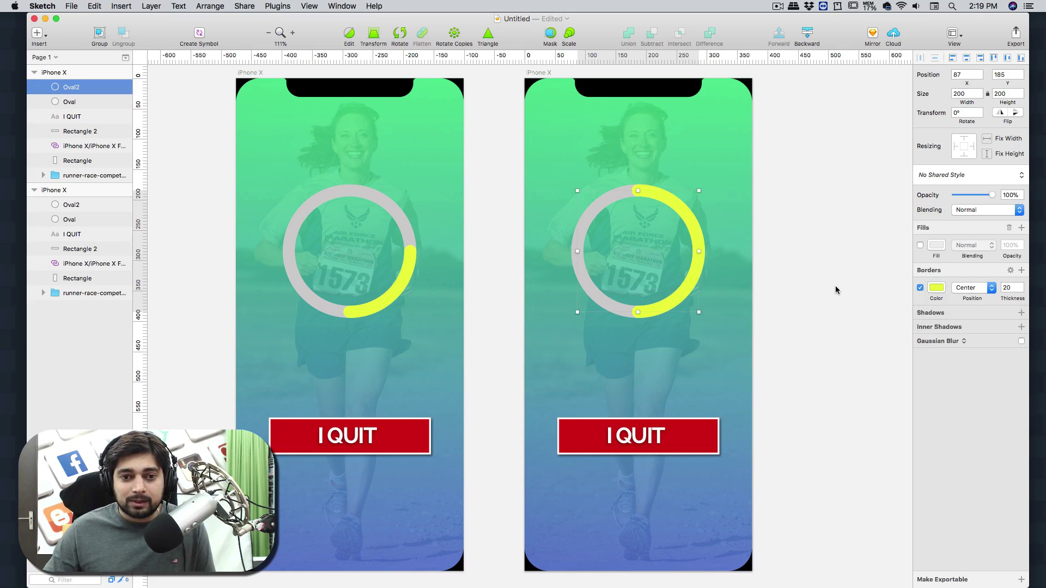
pyautogui.click(330, 248)
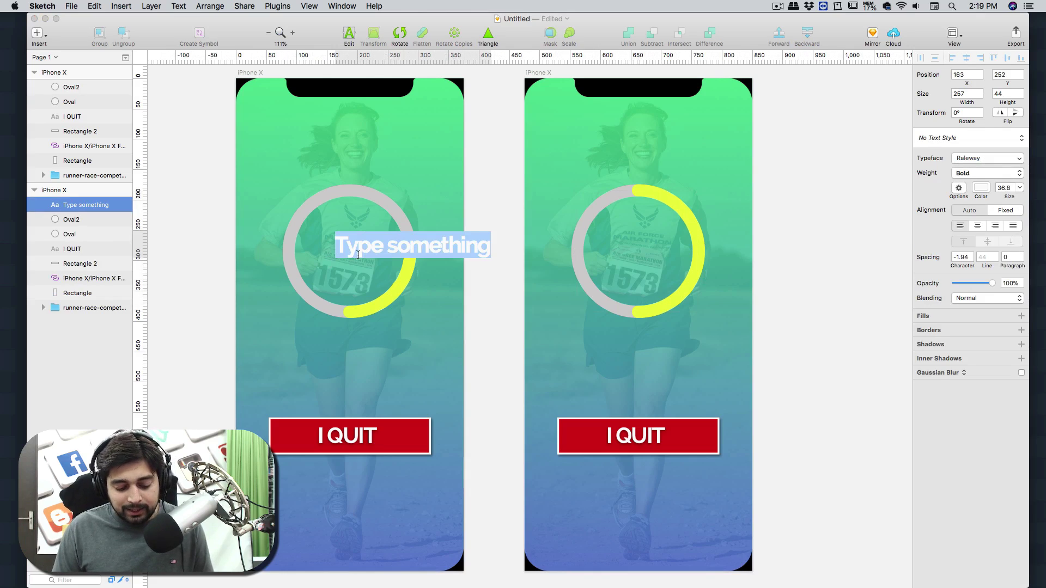
# Add a centred 25% label at size 55.8 in the left ring and switch it to Al Tarikh.
pyautogui.write('25%')
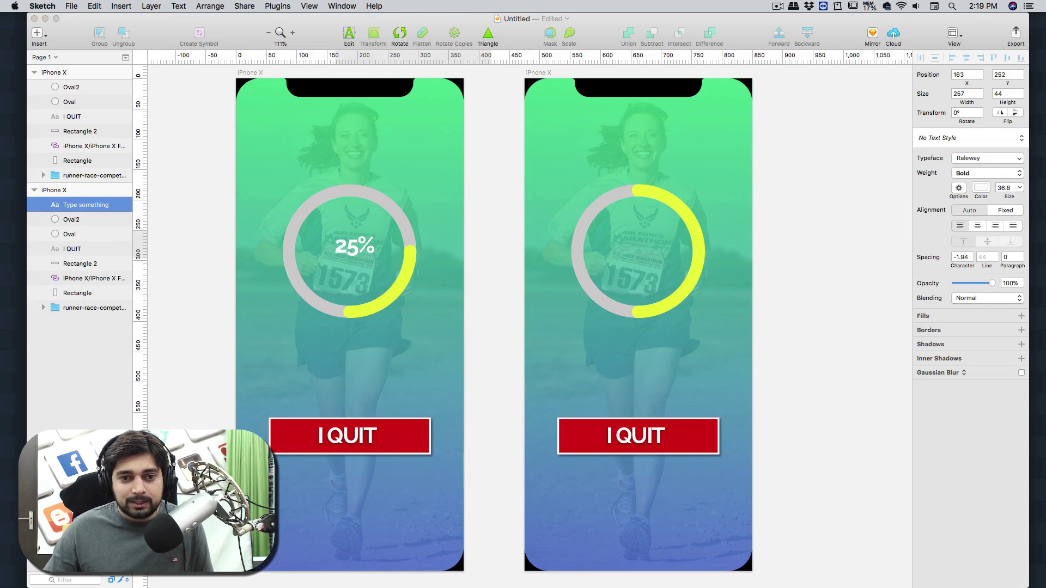
pyautogui.press('super+a')
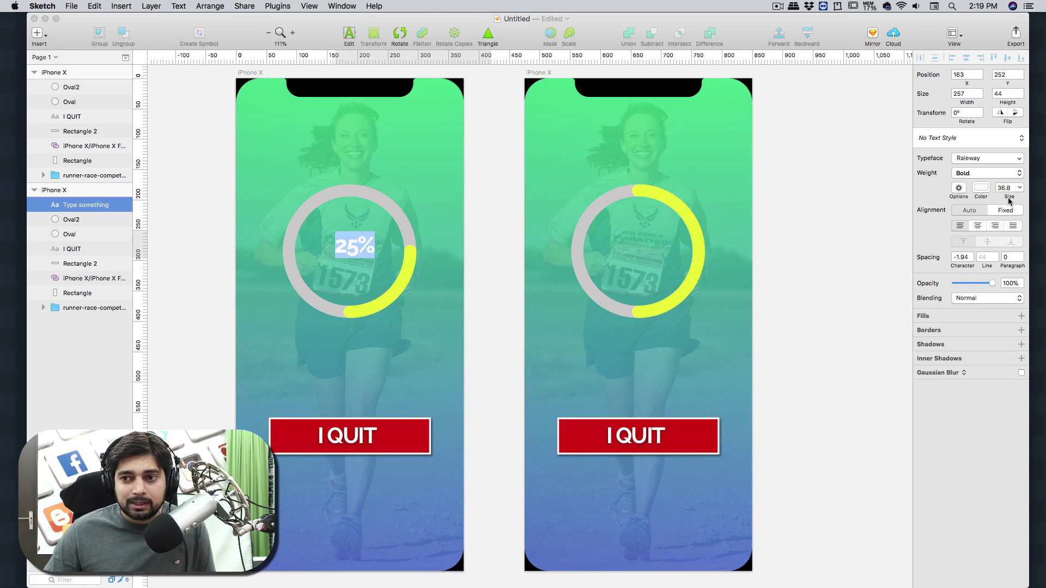
pyautogui.moveTo(1008, 197); pyautogui.dragTo(1021, 202)
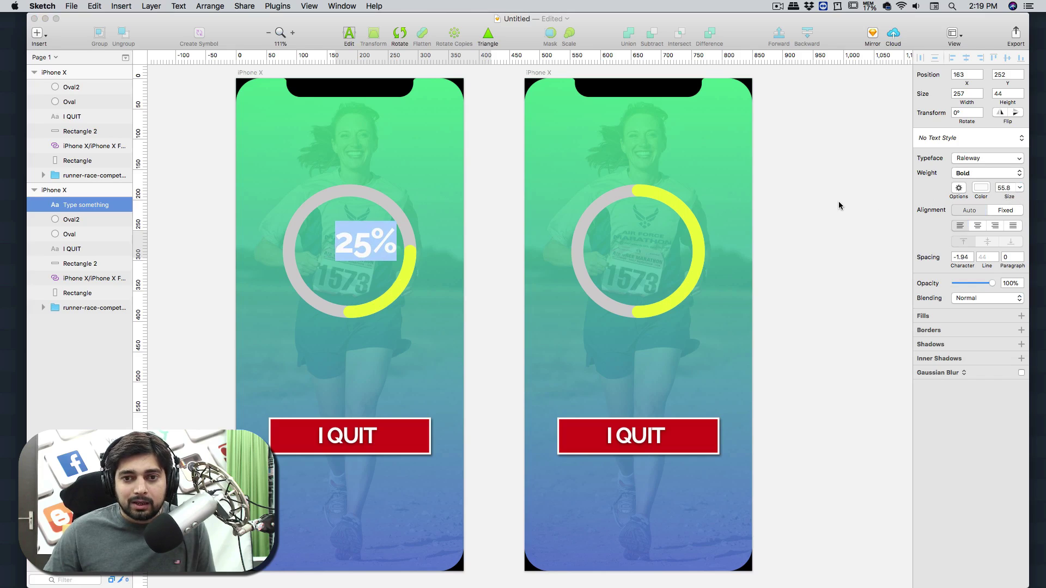
pyautogui.press('Escape')
pyautogui.moveTo(357, 247); pyautogui.dragTo(356, 248)
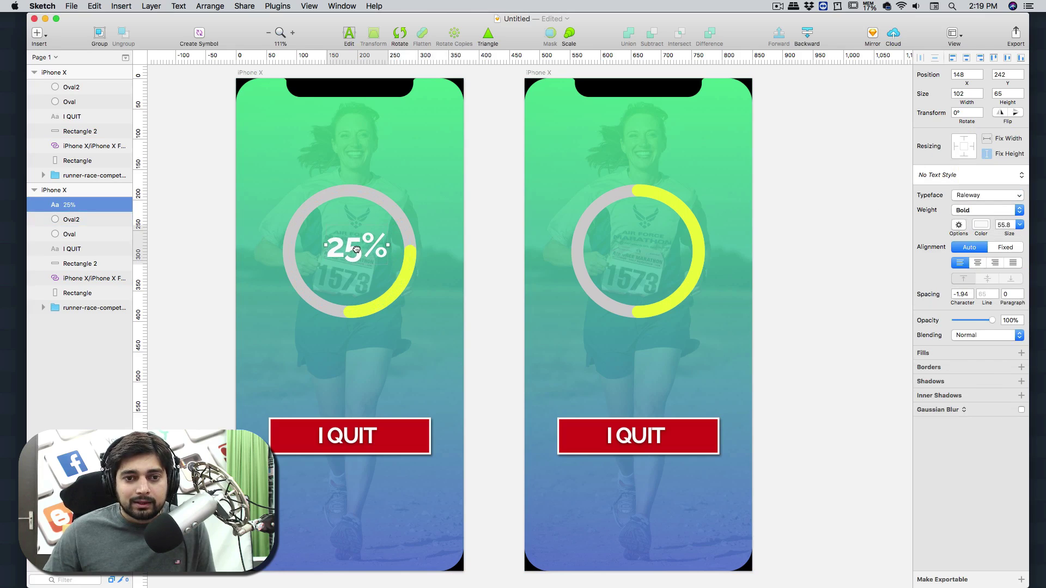
pyautogui.click(990, 196)
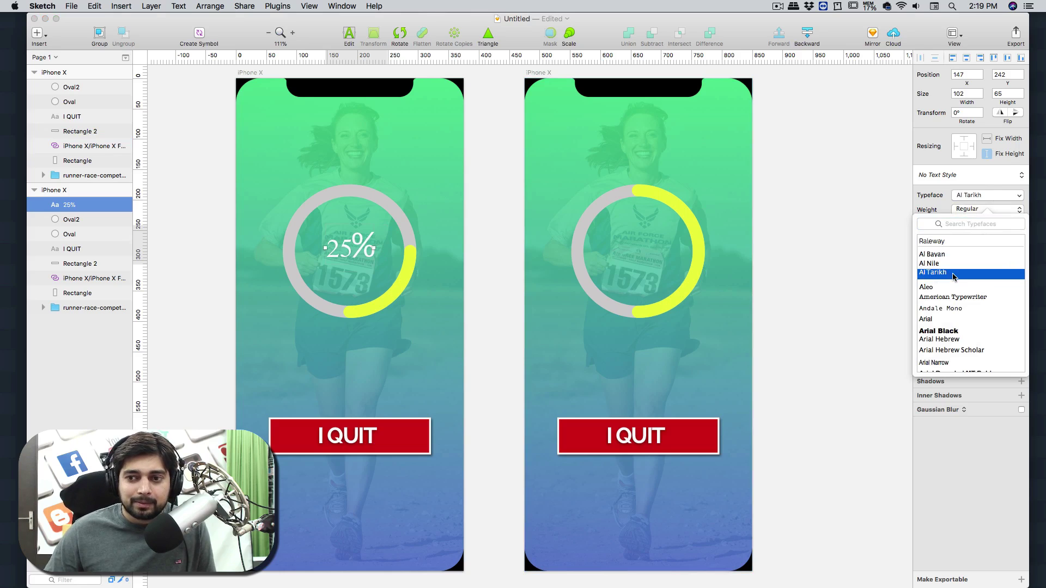
# Keep Al Tarikh as the font and briefly edit the 25% label text.
pyautogui.click(823, 226)
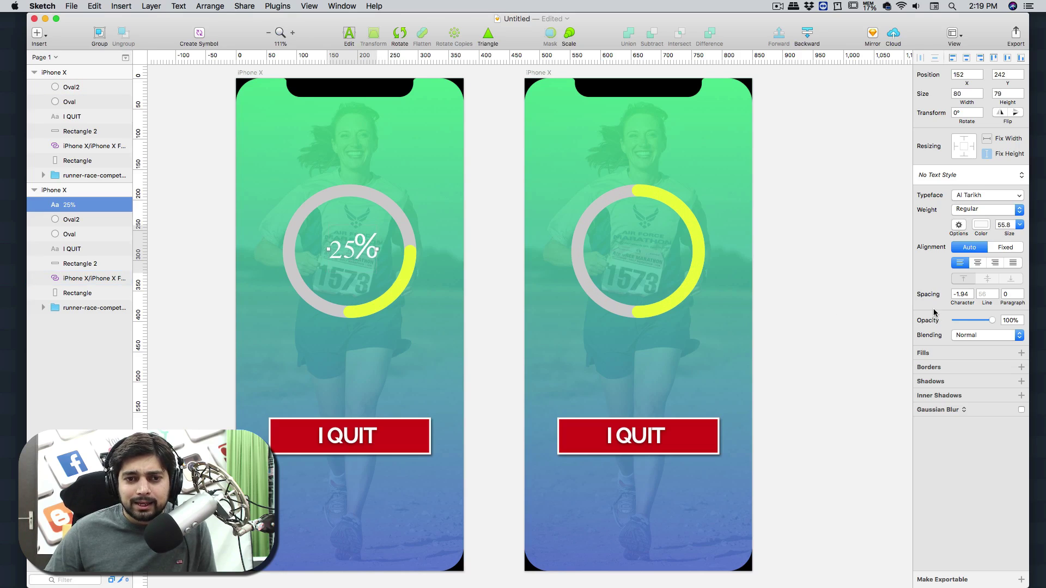
pyautogui.doubleClick(355, 247)
pyautogui.click(354, 248)
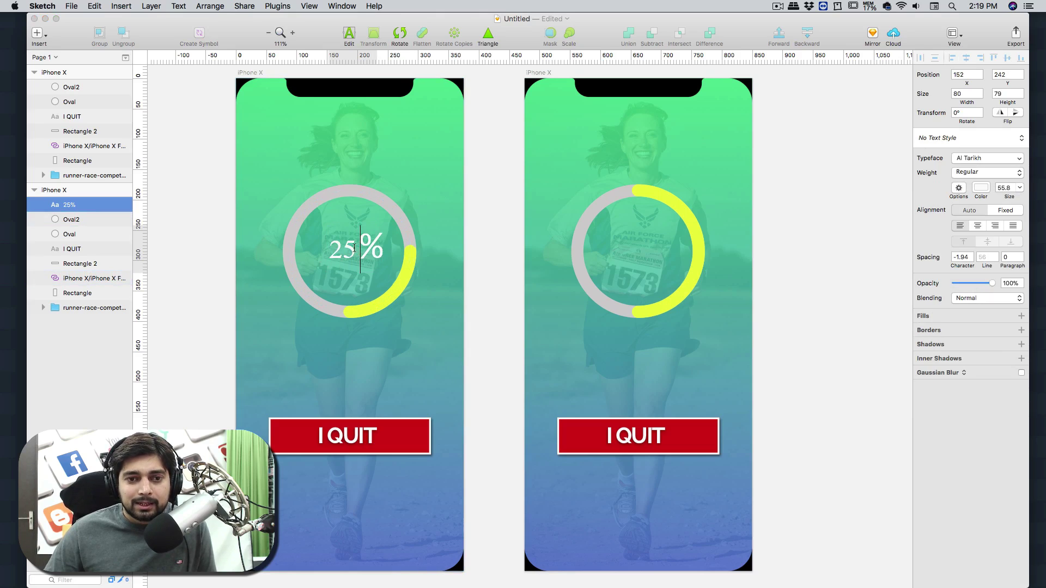
pyautogui.press('Escape')
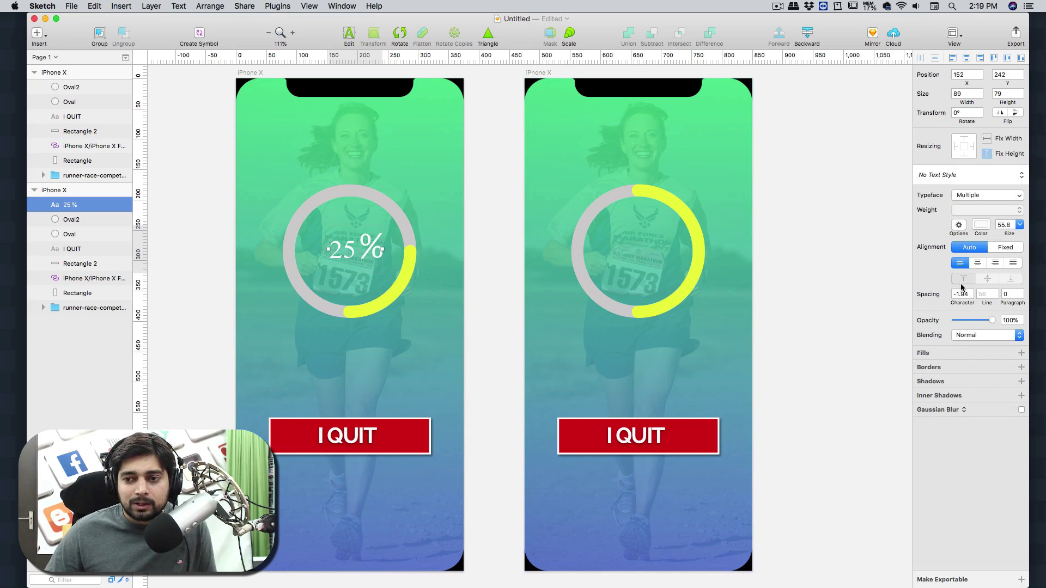
# Colour the 25% label yellow-green to match the progress arc.
pyautogui.click(982, 225)
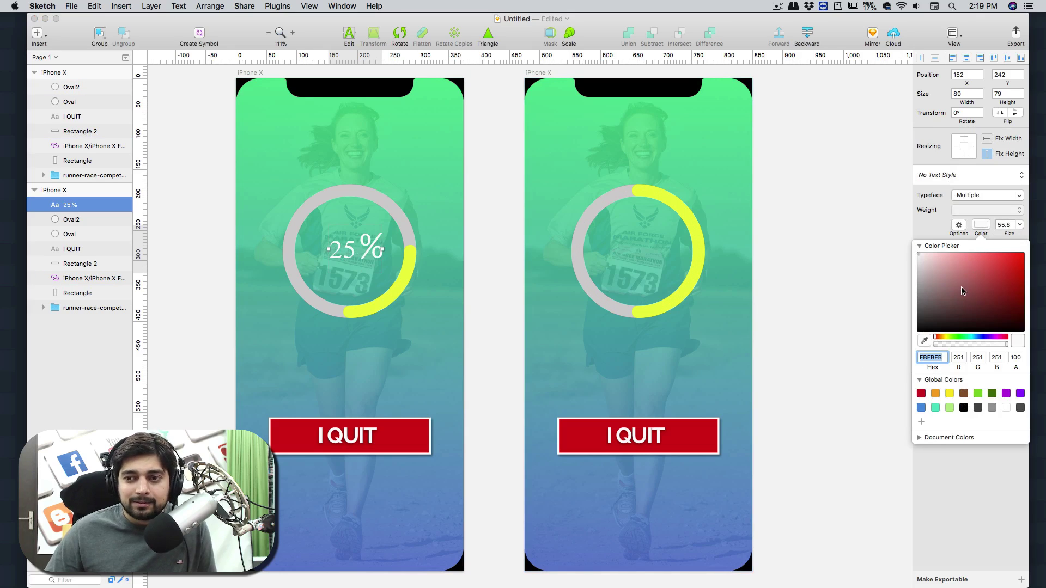
pyautogui.click(946, 335)
pyautogui.moveTo(986, 267); pyautogui.dragTo(998, 247)
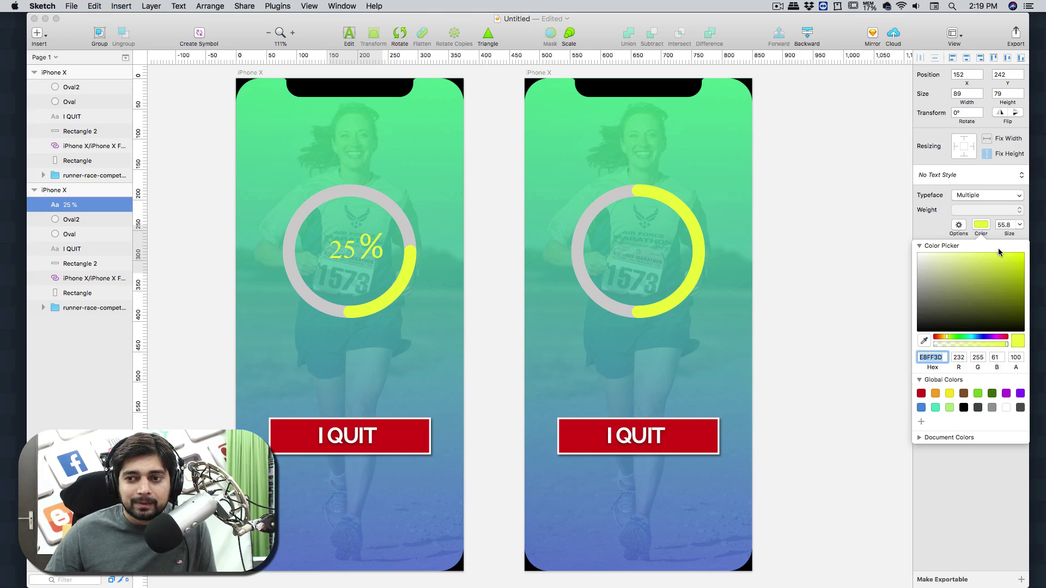
pyautogui.click(990, 196)
pyautogui.click(990, 196)
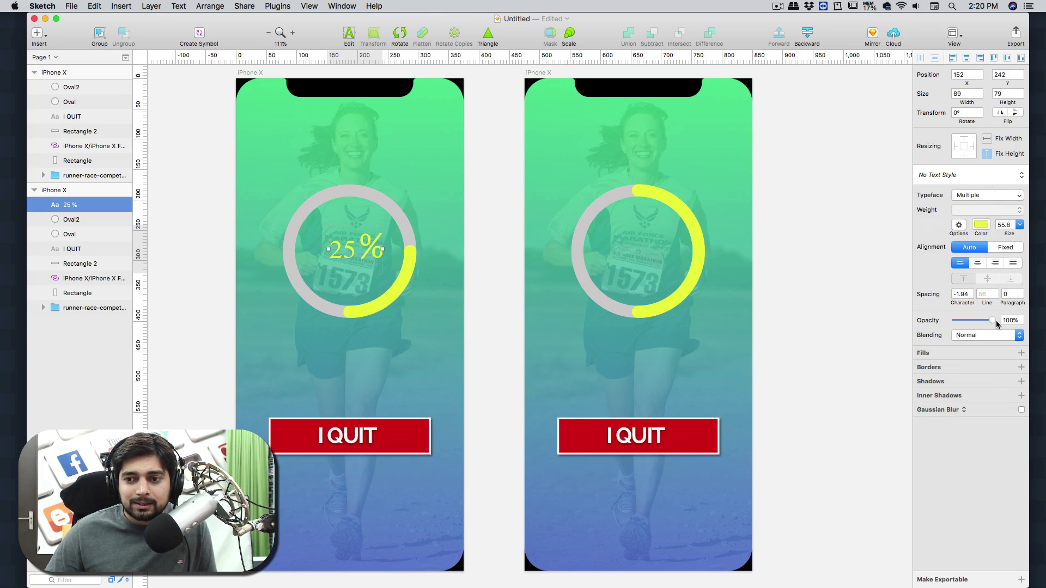
# Try a border on the 25% label, then remove it and deselect.
pyautogui.click(949, 366)
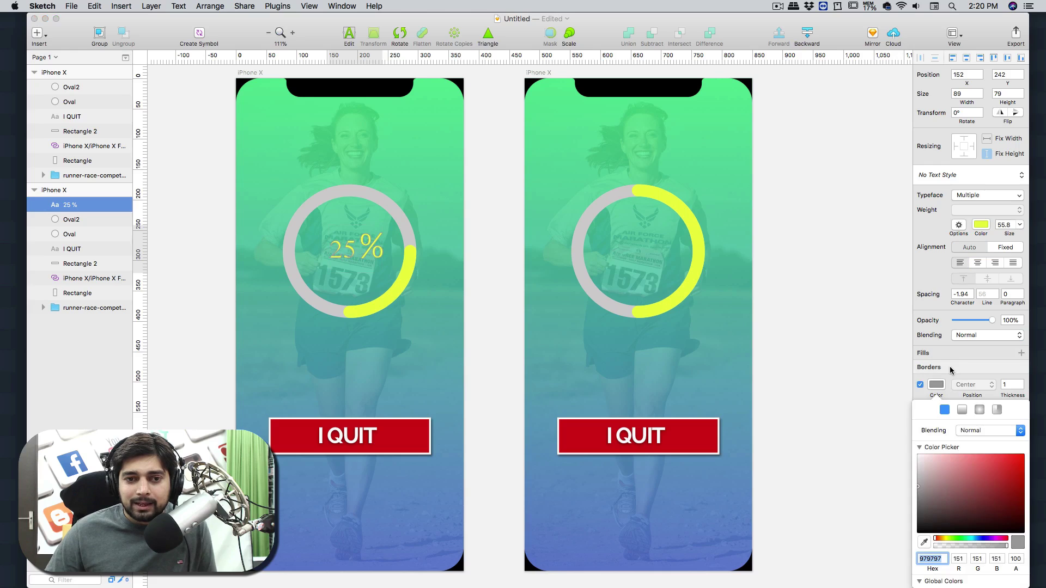
pyautogui.click(917, 458)
pyautogui.moveTo(917, 458)
pyautogui.mouseDown()
pyautogui.moveTo(963, 496)
pyautogui.moveTo(964, 479)
pyautogui.mouseUp()
pyautogui.click(920, 385)
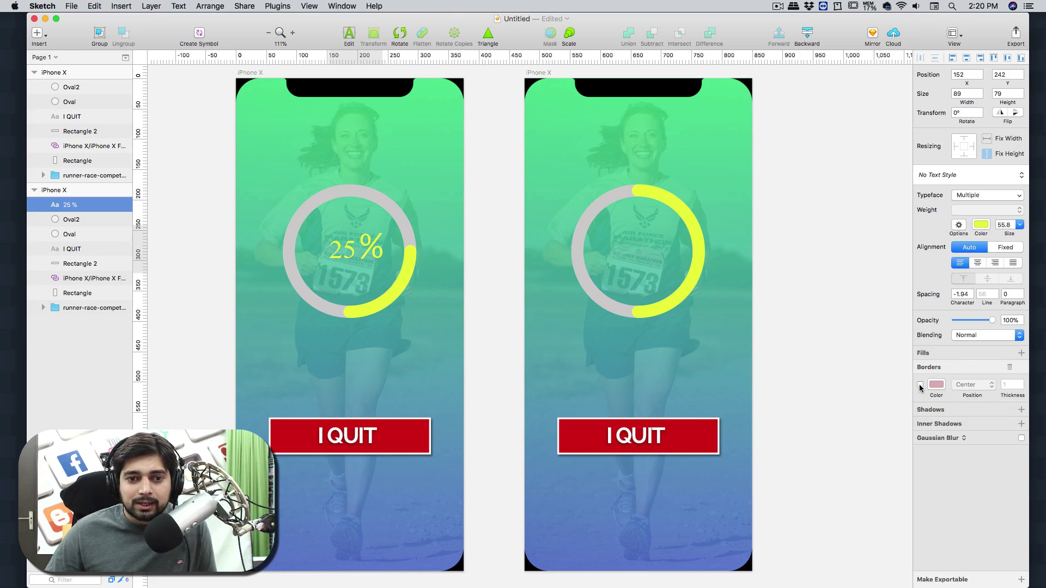
pyautogui.click(828, 257)
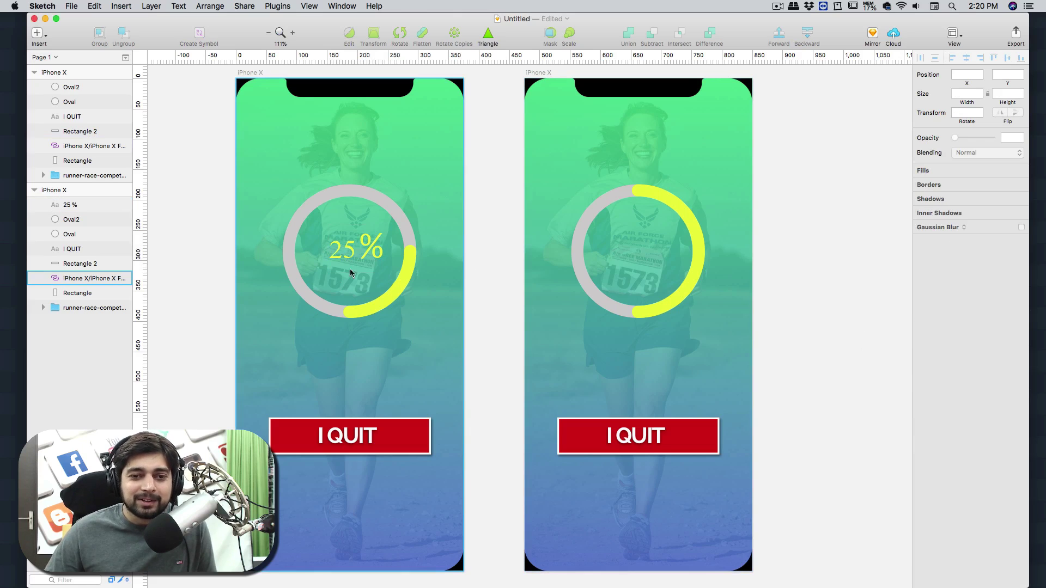
# Copy the 25% label and paste it onto the right screen's ring.
pyautogui.click(350, 249)
pyautogui.press('super+c')
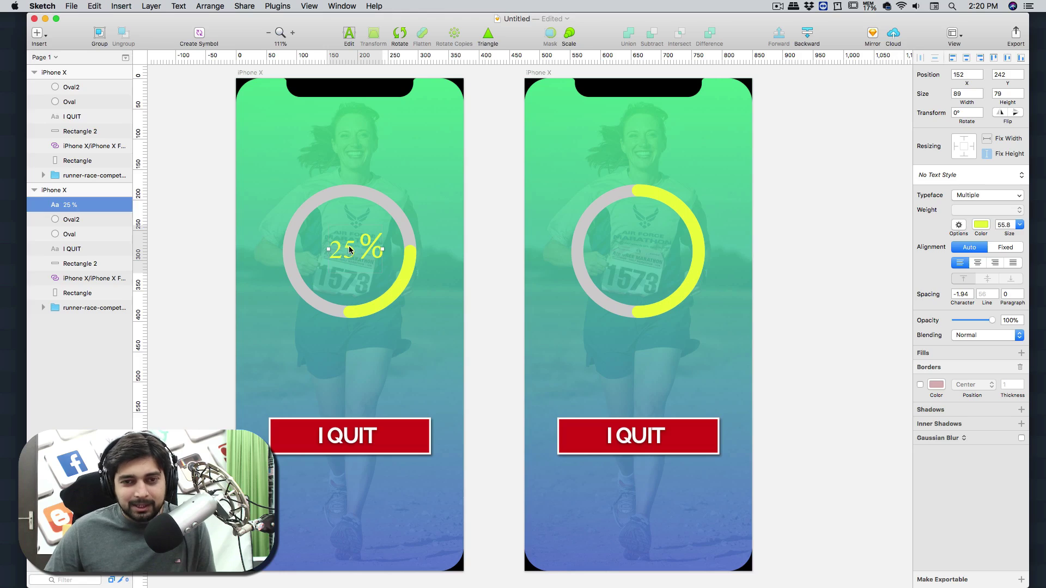
pyautogui.click(635, 251)
pyautogui.press('super+v')
# Change the pasted label's number from 25 to 50 so it reads 50%.
pyautogui.doubleClick(636, 255)
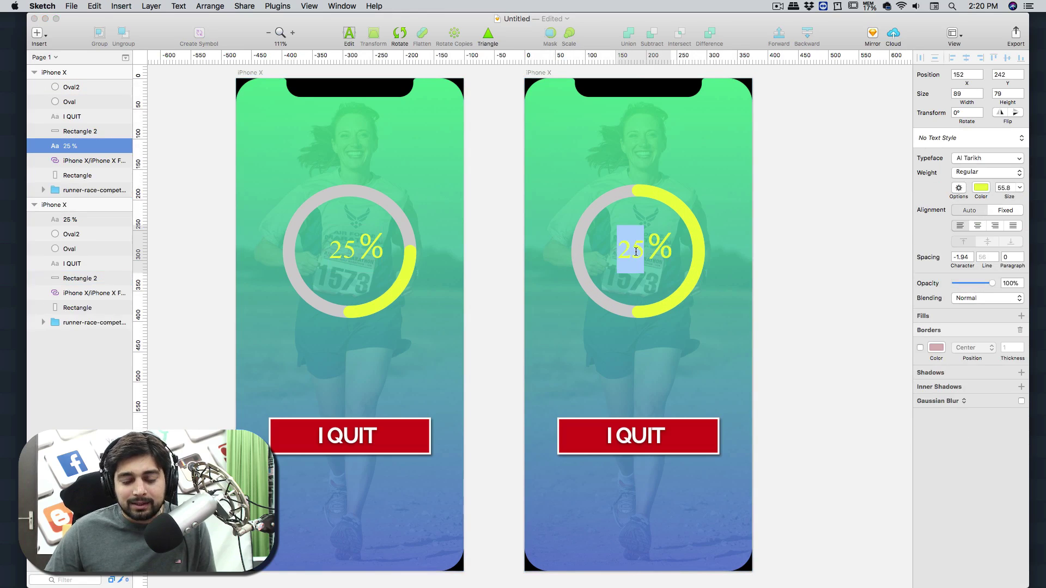
pyautogui.write('50')
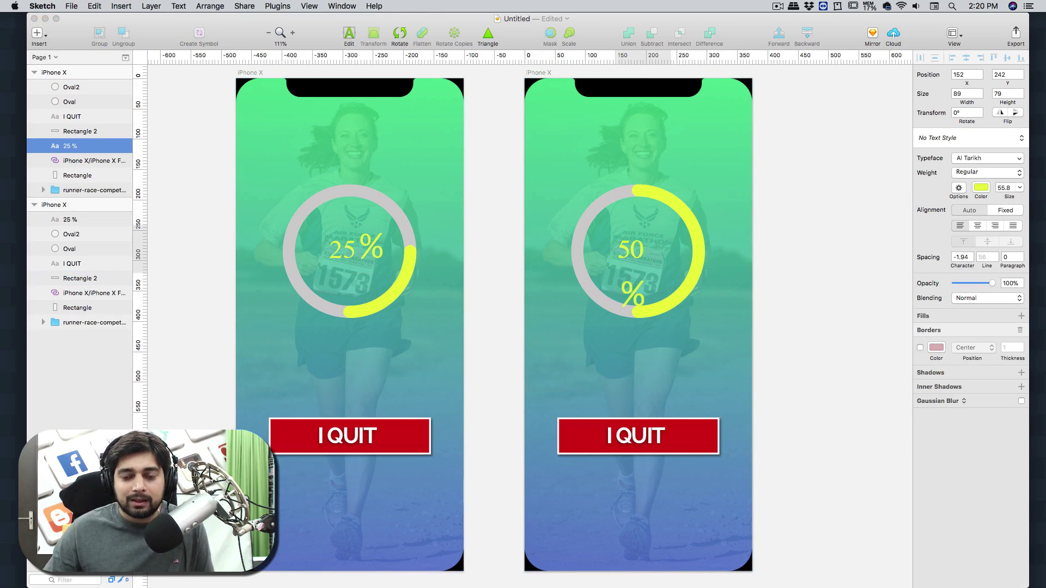
pyautogui.press('super+z')
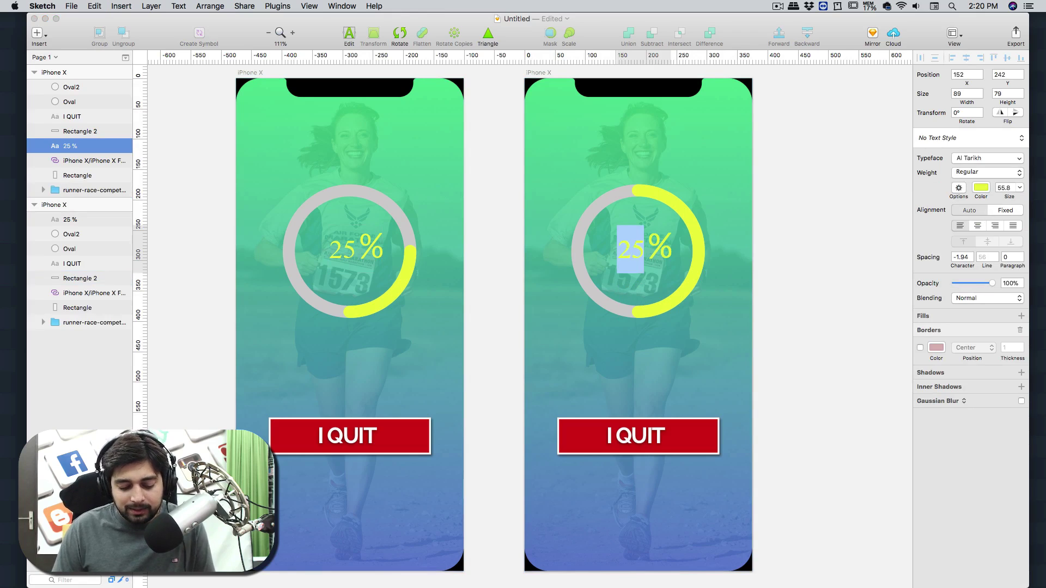
pyautogui.write('50')
pyautogui.click(828, 264)
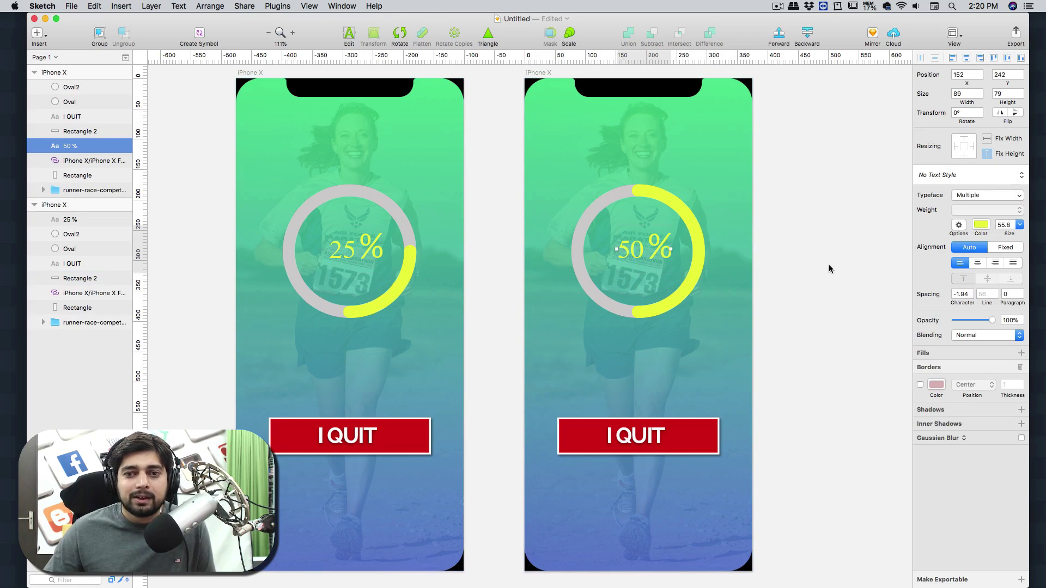
pyautogui.scroll(1, 828, 263)
pyautogui.hscroll(1, 829, 263)
pyautogui.hscroll(2, 828, 263)
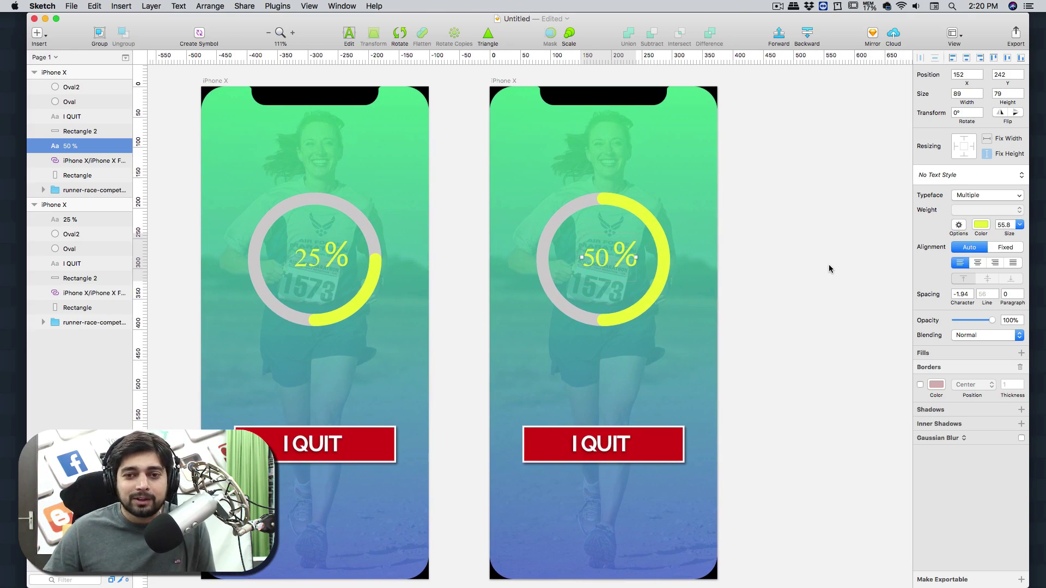
pyautogui.click(829, 264)
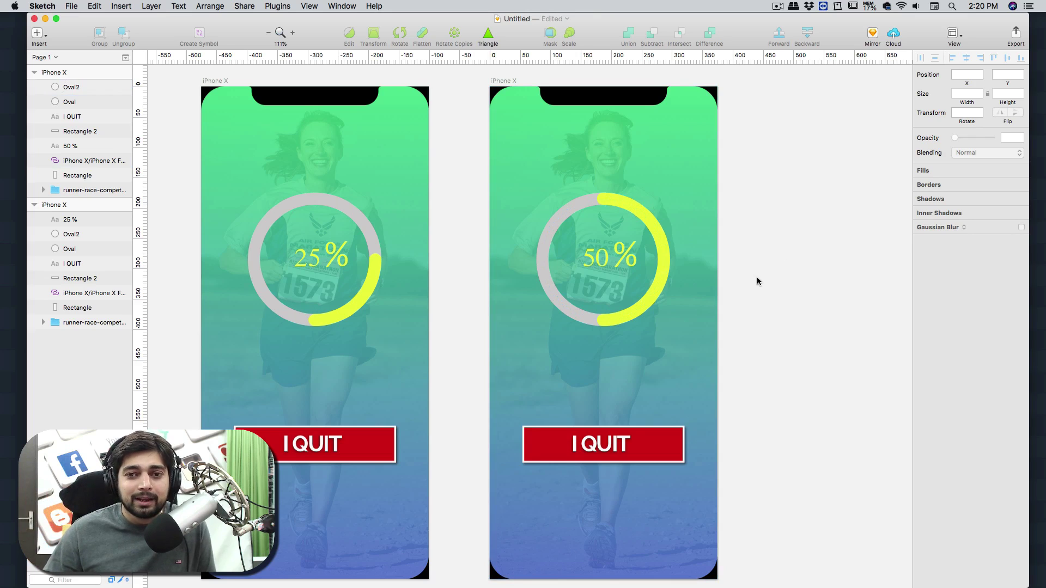
pyautogui.scroll(-1, 757, 277)
pyautogui.hscroll(-2, 757, 280)
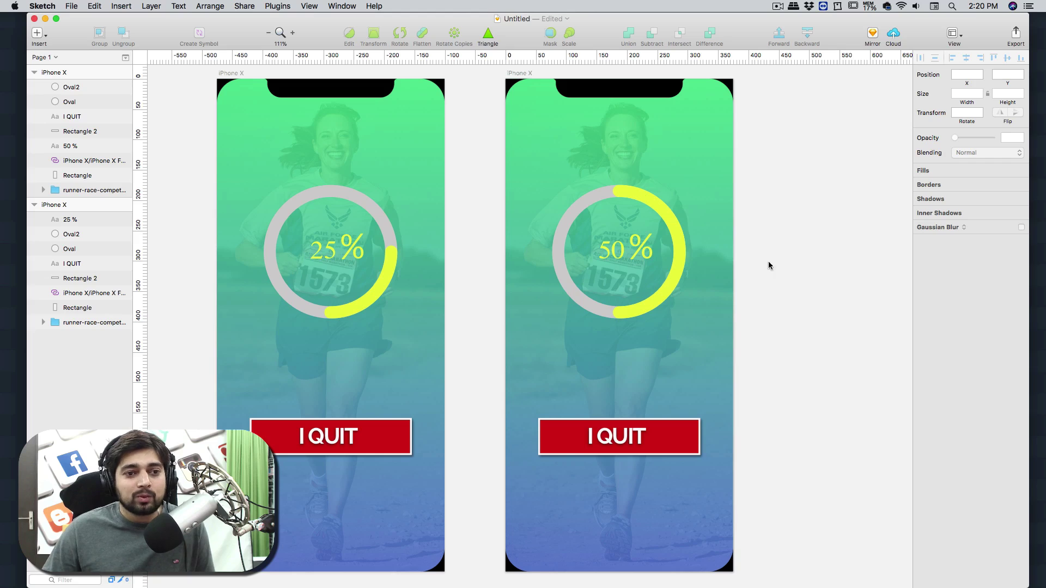
pyautogui.click(97, 73)
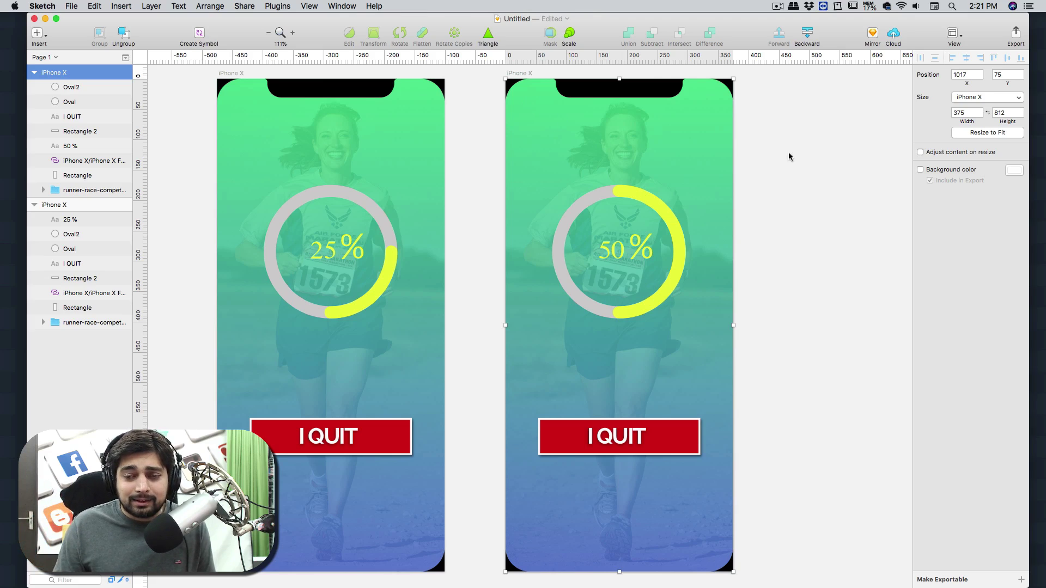
# Export the right iPhone X artboard as iPhone X.png to the Desktop and Quick Look it.
pyautogui.click(782, 165)
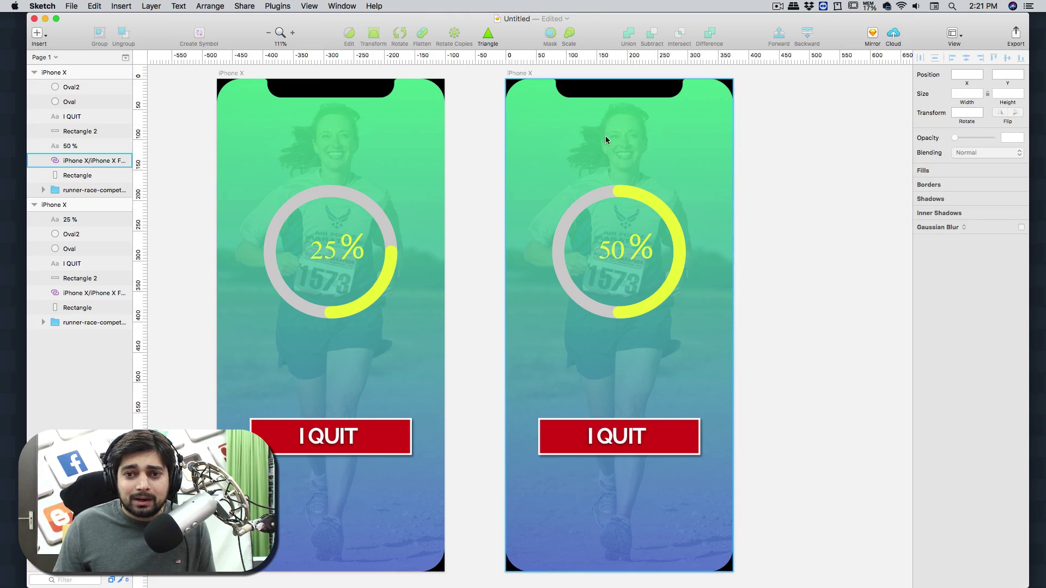
pyautogui.click(542, 135)
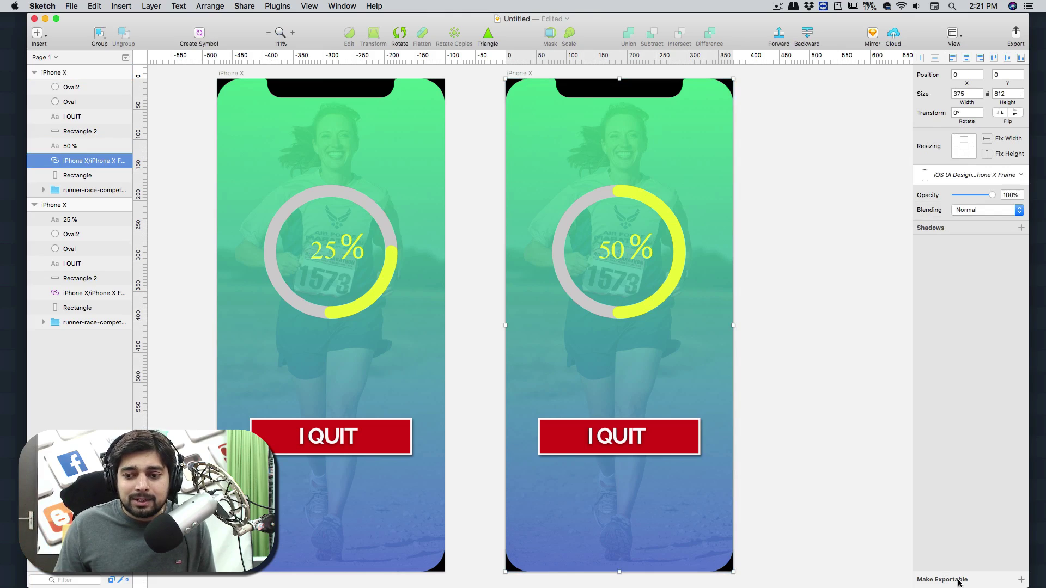
pyautogui.press('Escape')
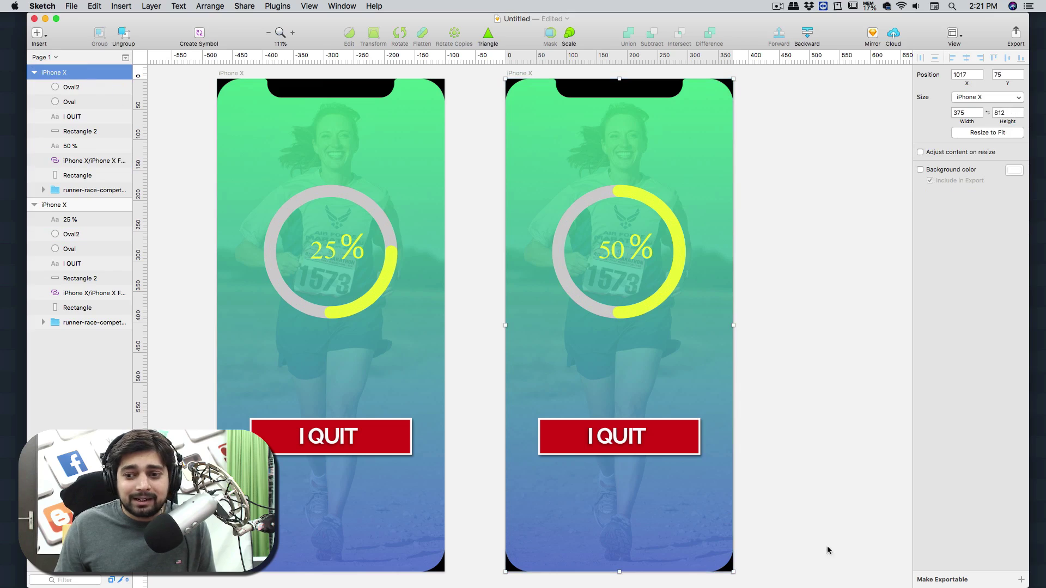
pyautogui.click(946, 580)
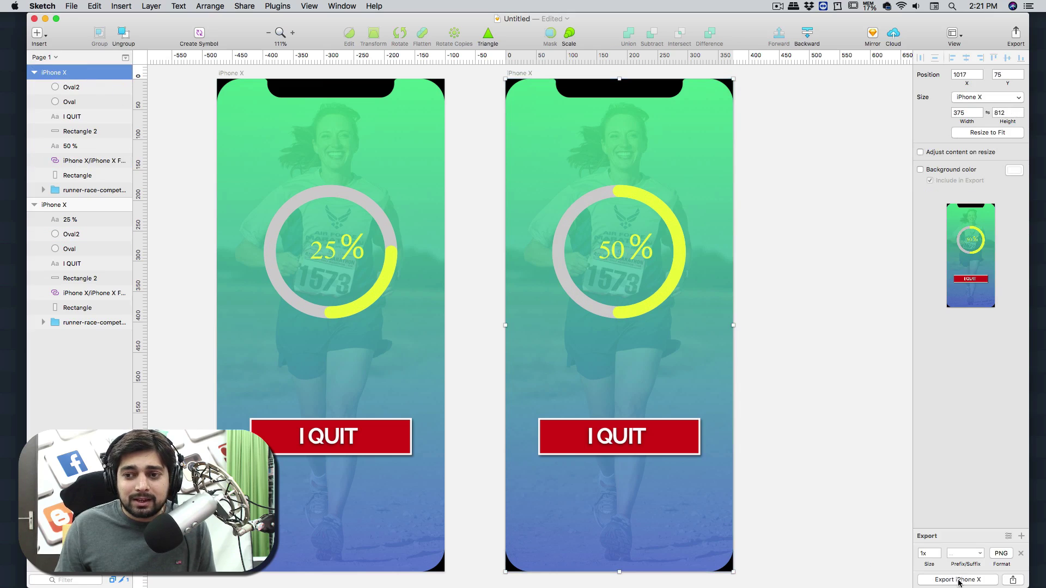
pyautogui.click(957, 579)
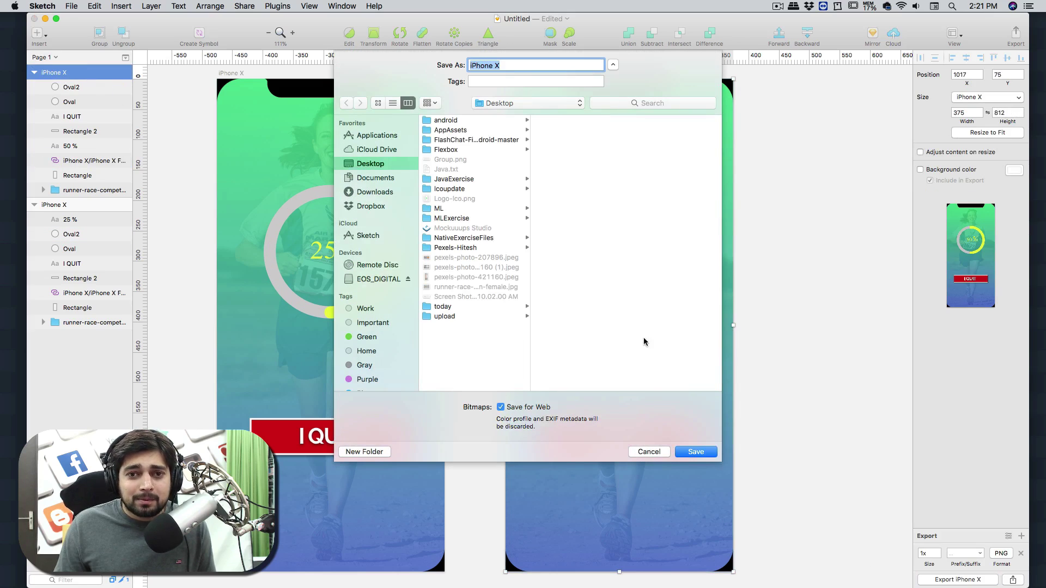
pyautogui.click(697, 453)
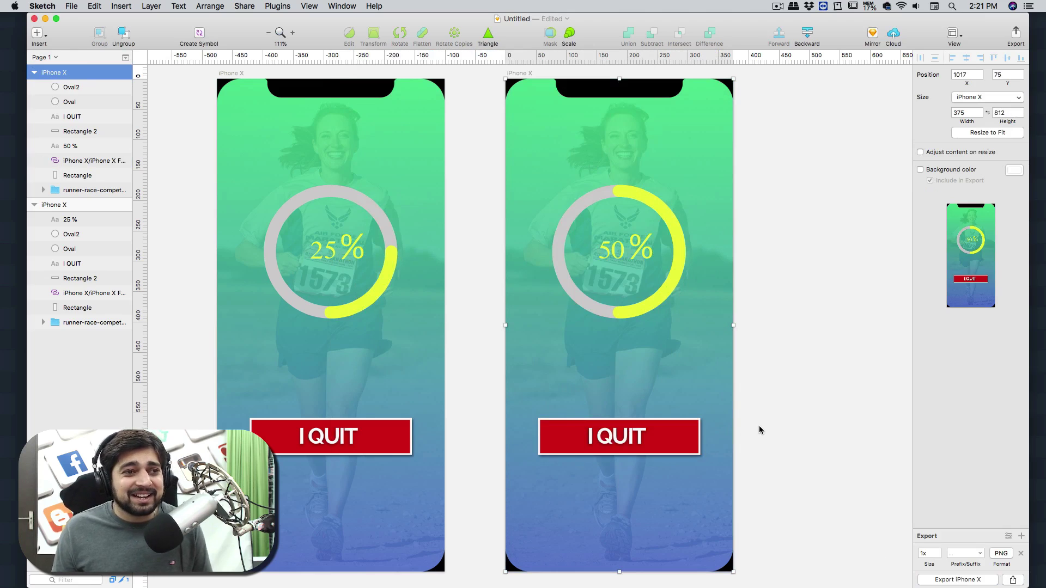
pyautogui.press('super+Tab')
pyautogui.press('space')
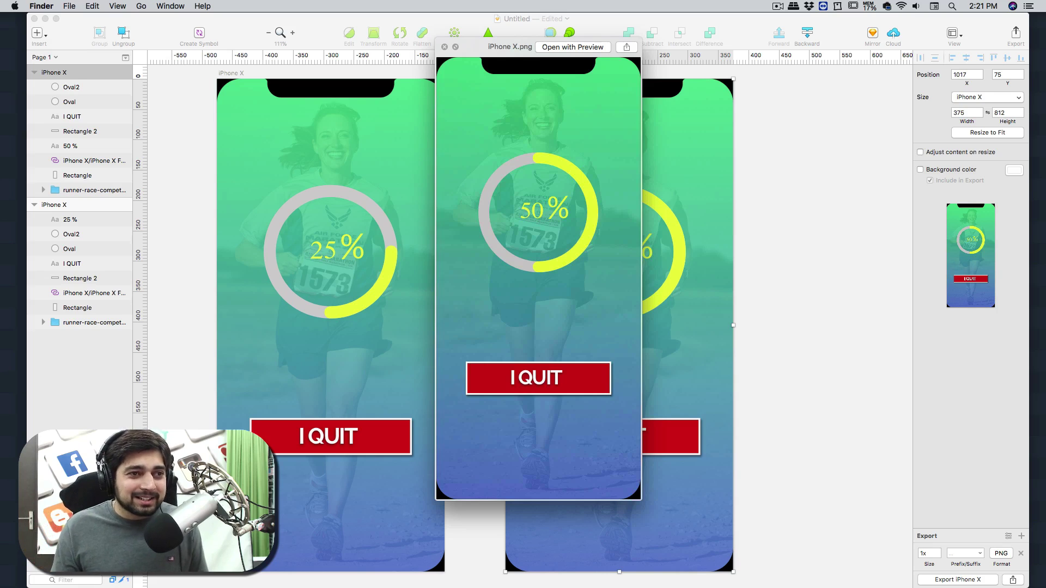
# Dismiss the iPhone X.png Quick Look and bring the Sketch window back.
pyautogui.press('space')
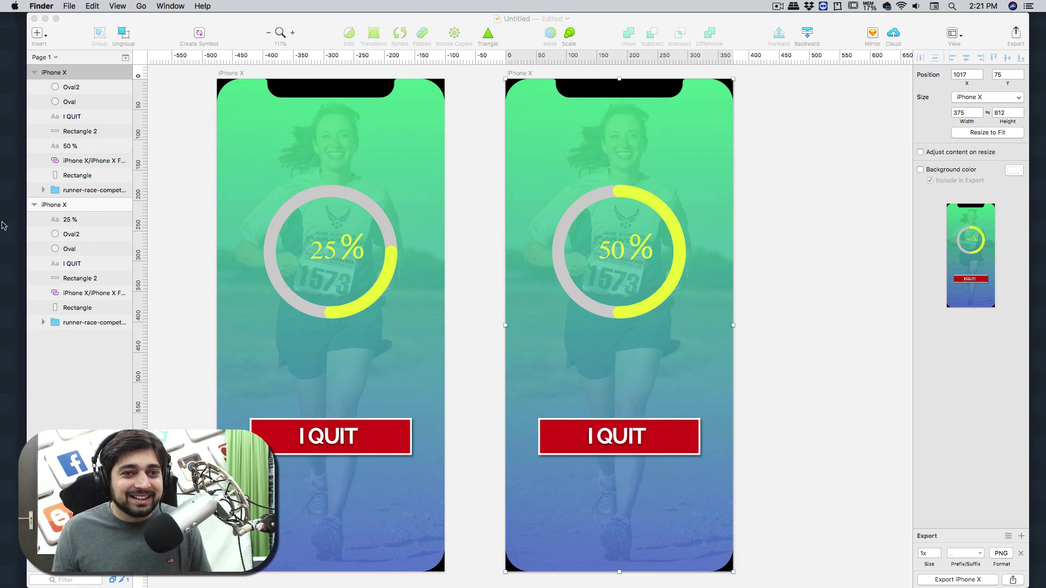
pyautogui.click(191, 181)
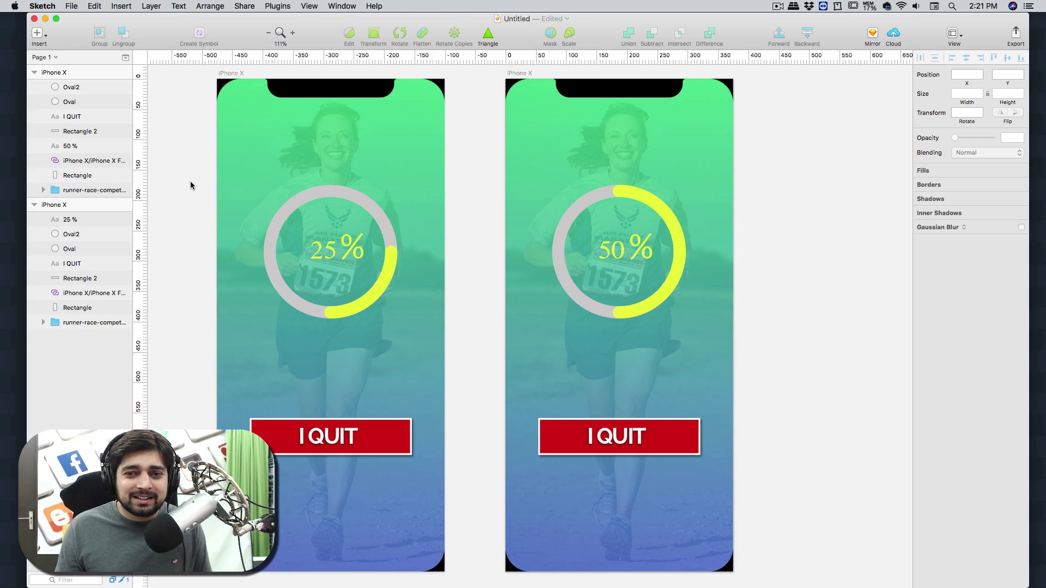